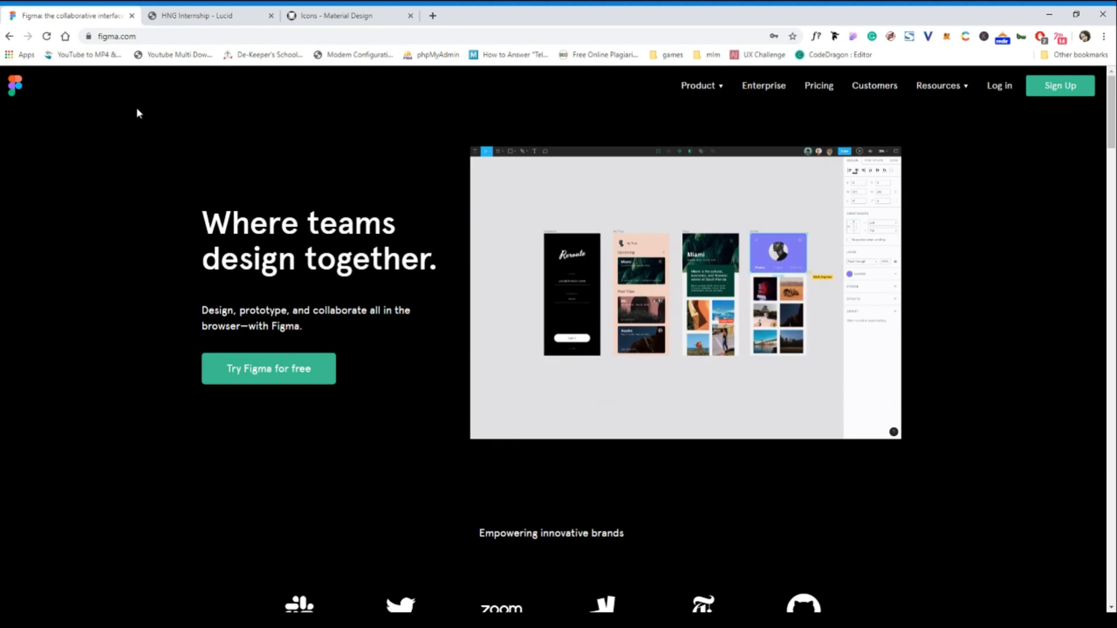
# - Open the sign-up form on figma.com, then switch to the log-in form
pyautogui.click(148, 38)
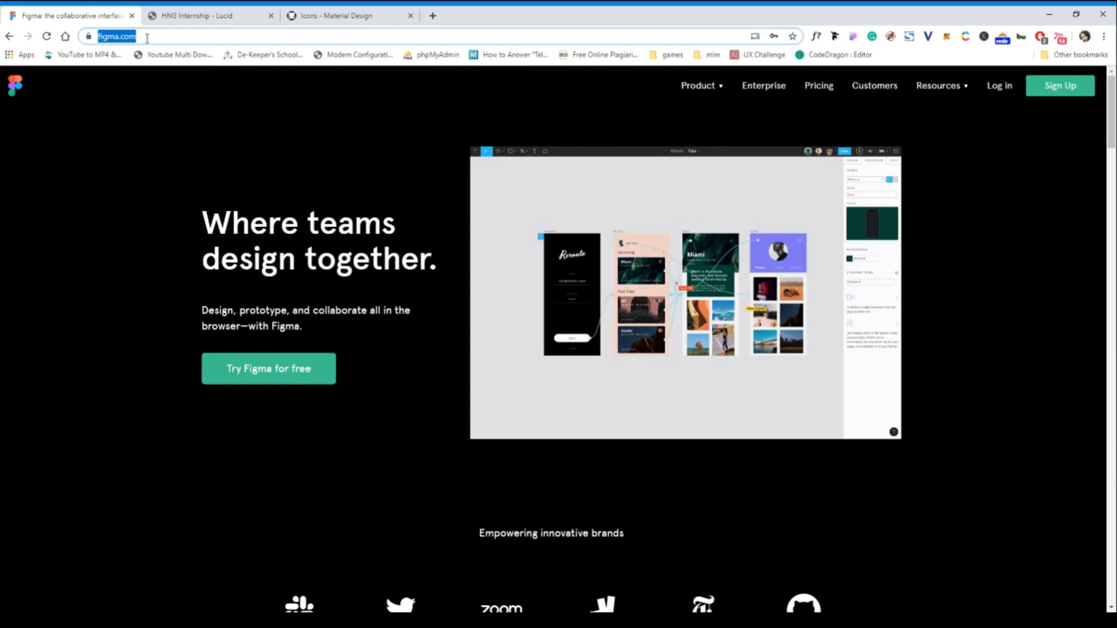
pyautogui.click(113, 124)
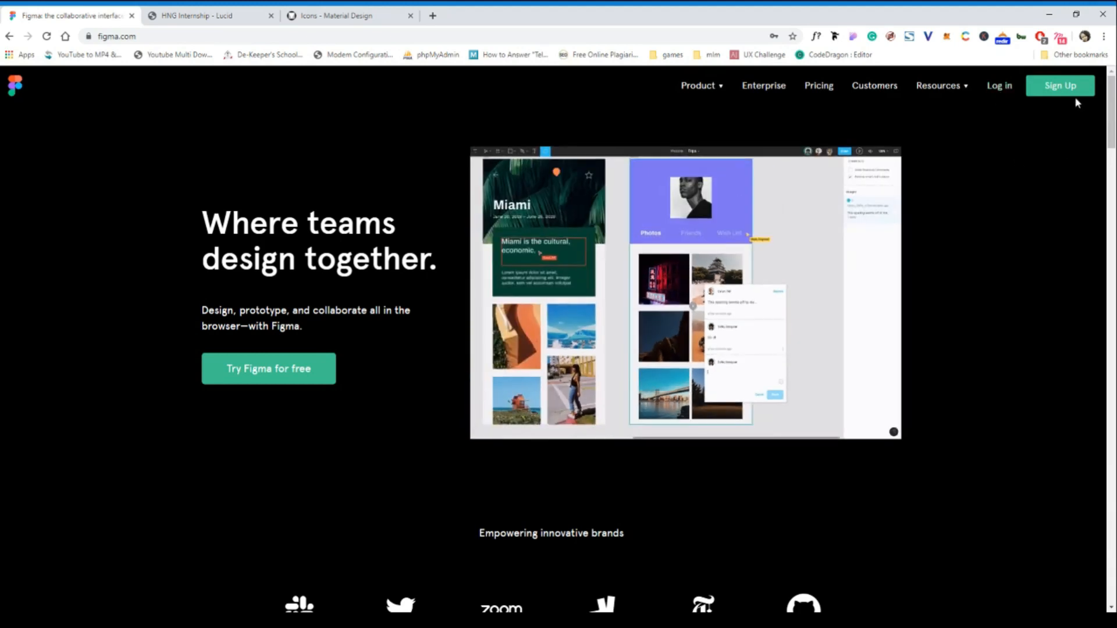
pyautogui.click(1070, 90)
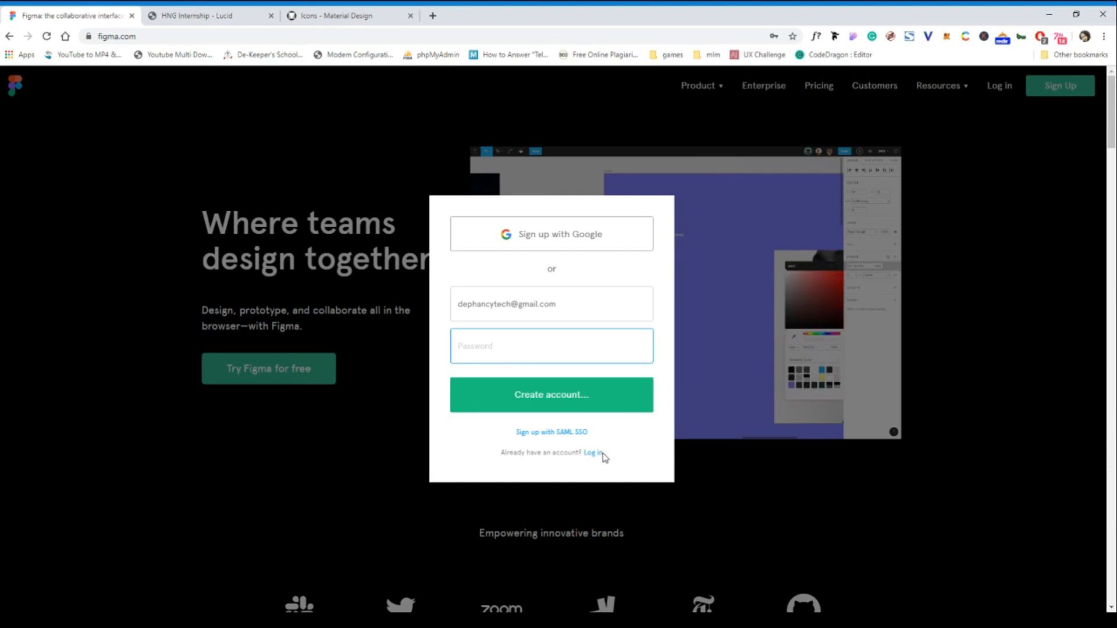
pyautogui.click(599, 453)
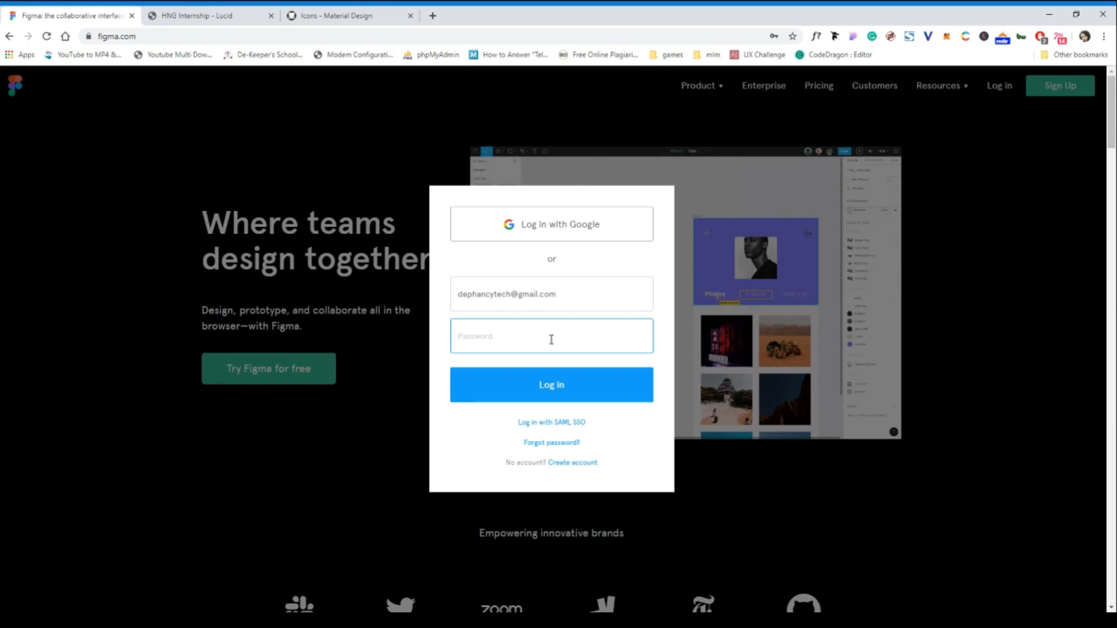
# - Enter the account password and log in to reach the Recent files dashboard
pyautogui.write('•••••••••')
pyautogui.click(555, 387)
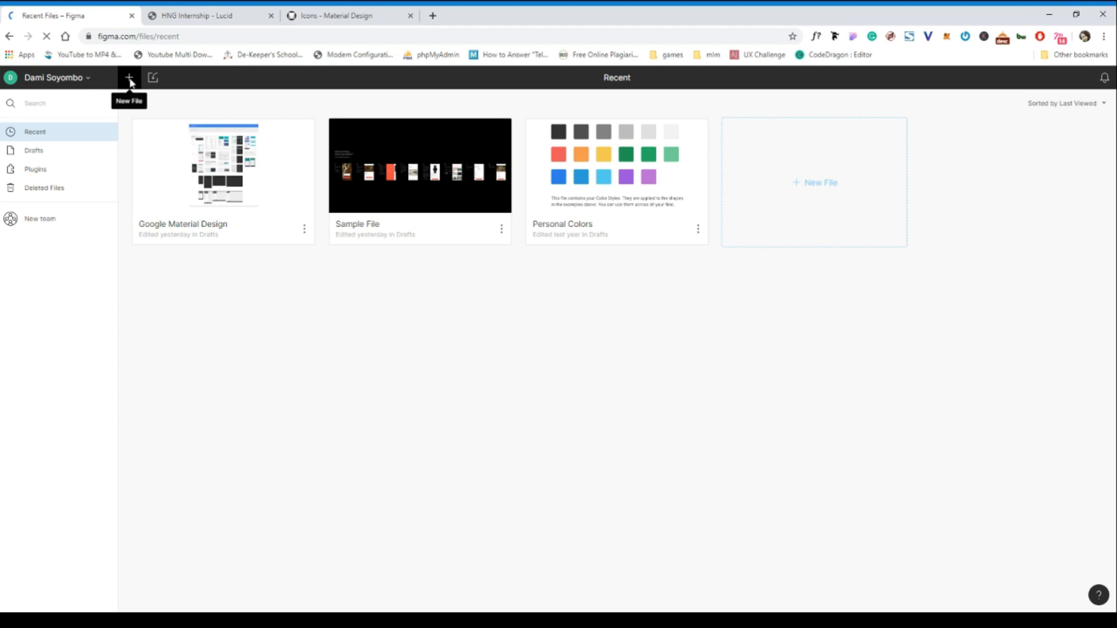
# - Create a new blank design file and bring up the 'HNG Internship - Lucid' blog page
pyautogui.click(129, 79)
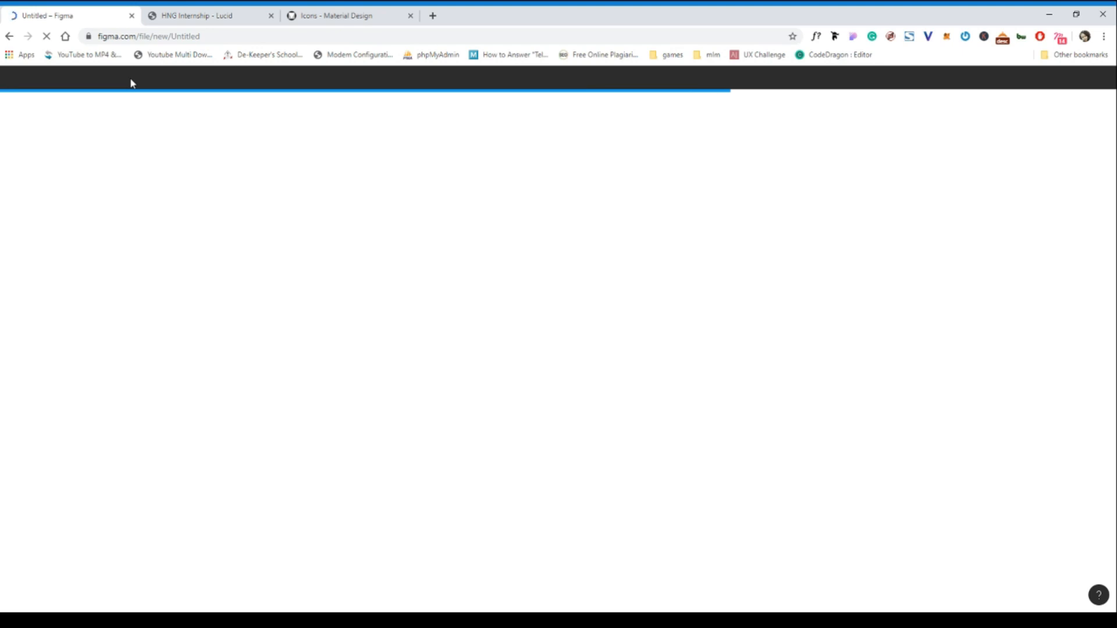
pyautogui.click(206, 19)
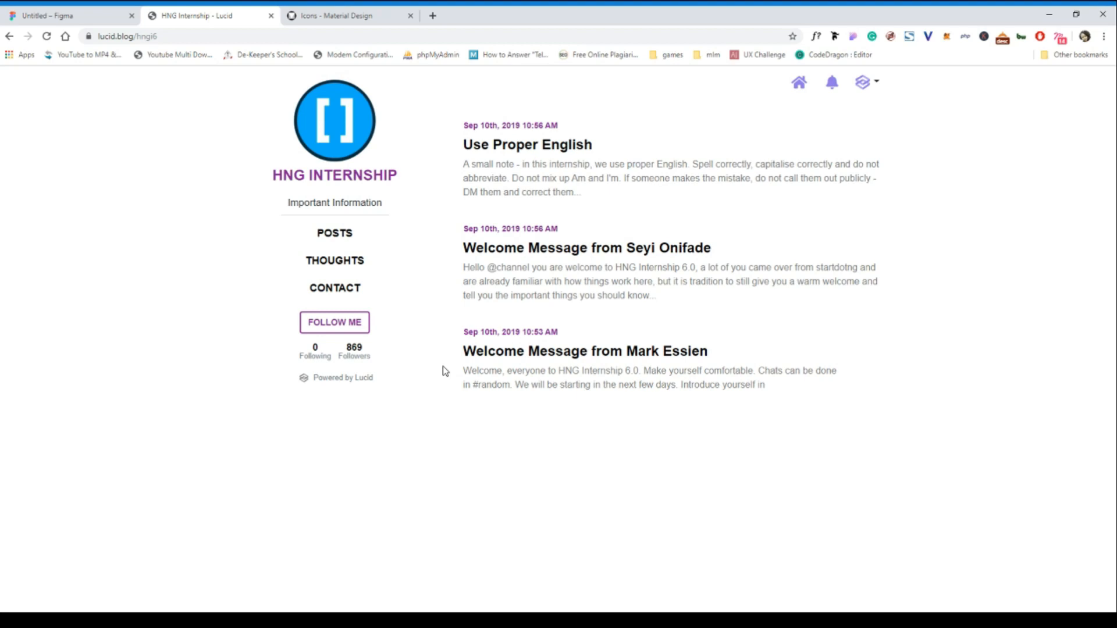
# - Capture a FireShot screenshot of the HNG Internship blog page and return to the Untitled file
pyautogui.click(64, 20)
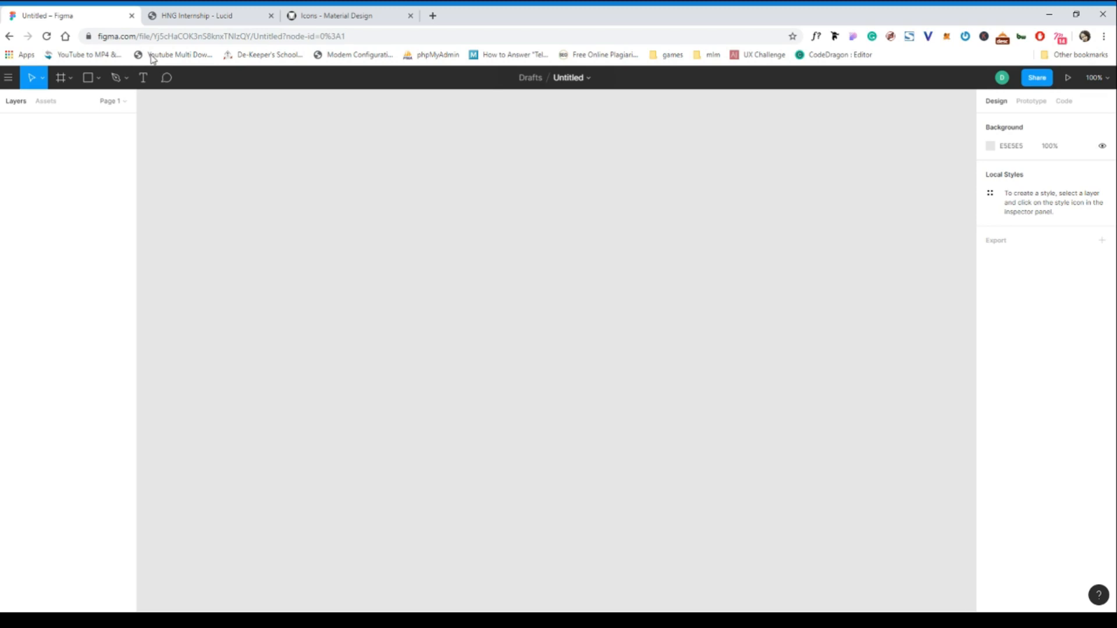
pyautogui.click(205, 19)
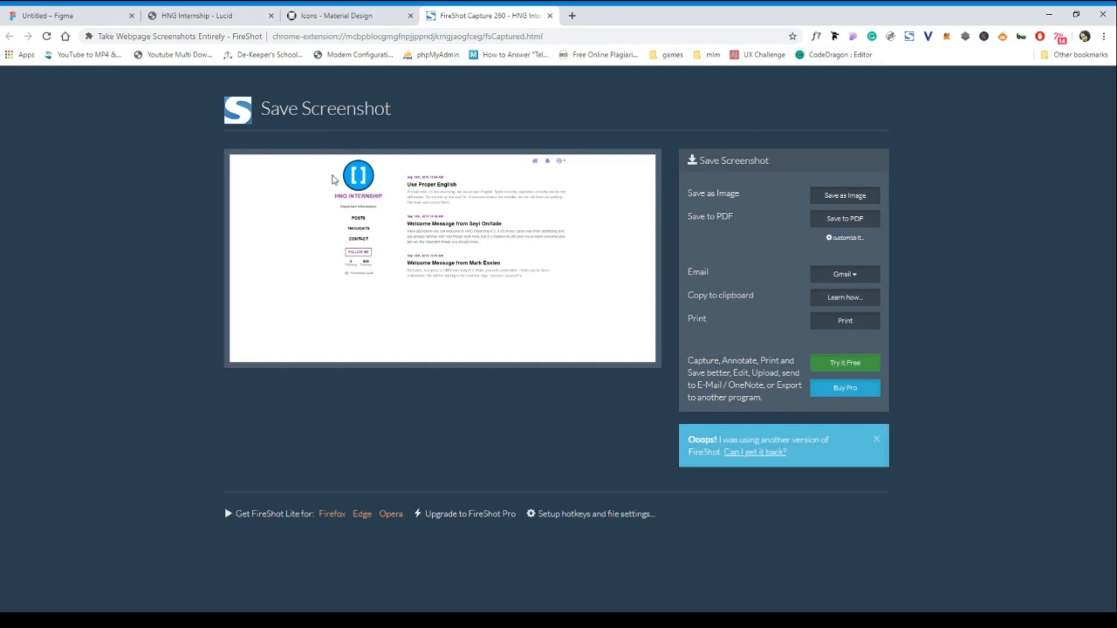
pyautogui.click(87, 17)
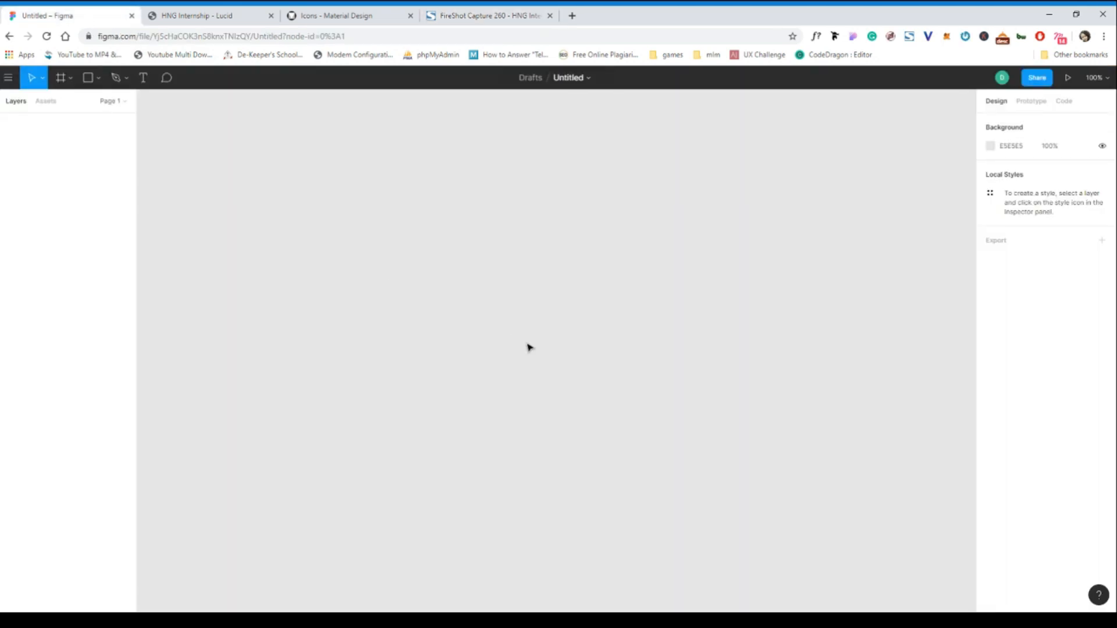
# - Paste the blog screenshot onto the canvas and drag it to the right as a reference image
pyautogui.hotkey('ctrl', 'v')
pyautogui.moveTo(530, 299); pyautogui.dragTo(725, 300)
pyautogui.moveTo(556, 238); pyautogui.dragTo(699, 250)
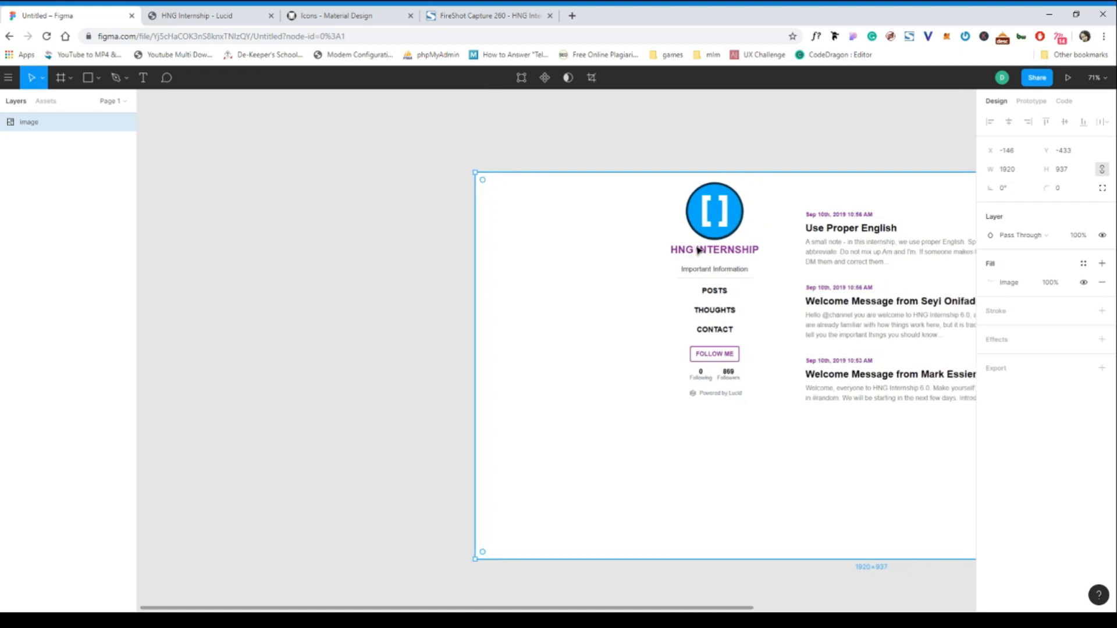
pyautogui.hscroll(1, 699, 250)
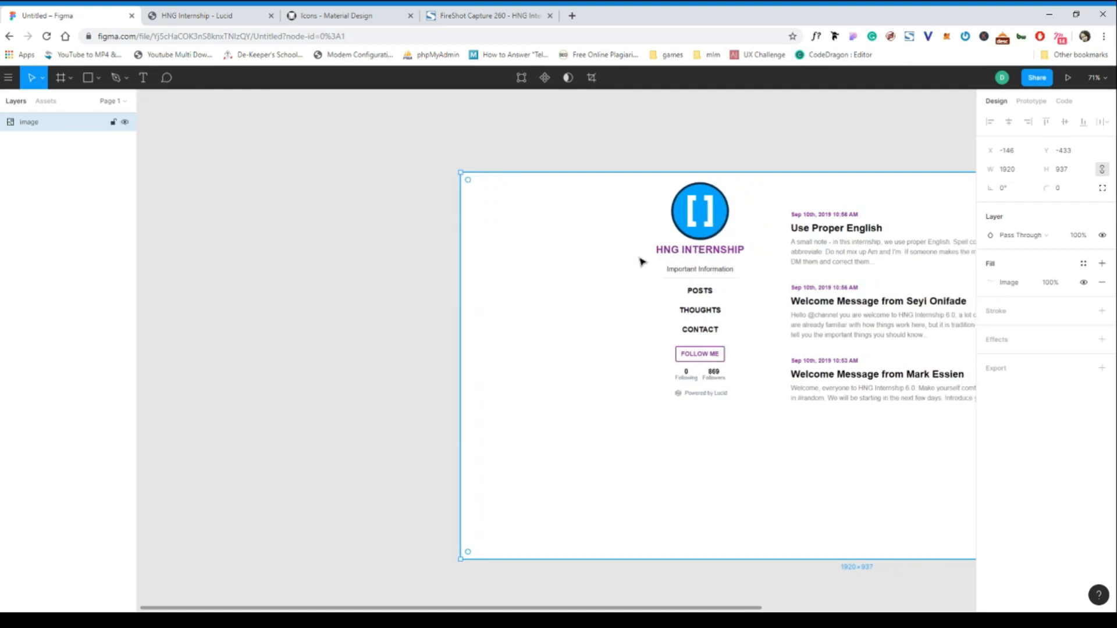
pyautogui.click(290, 176)
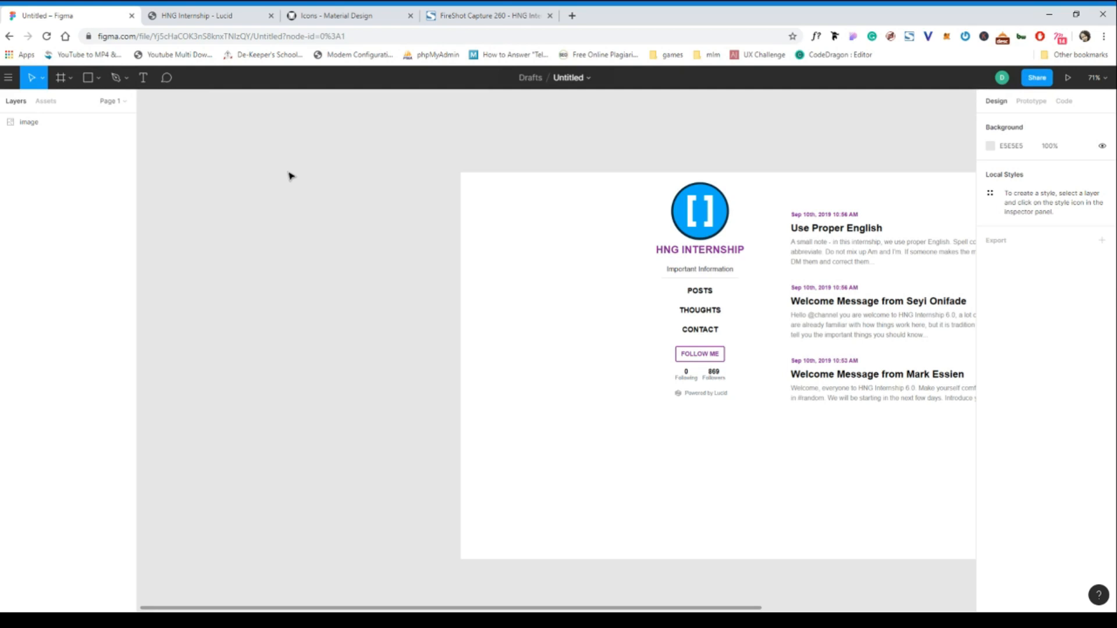
pyautogui.hscroll(-3, 247, 172)
pyautogui.scroll(-3, 247, 172)
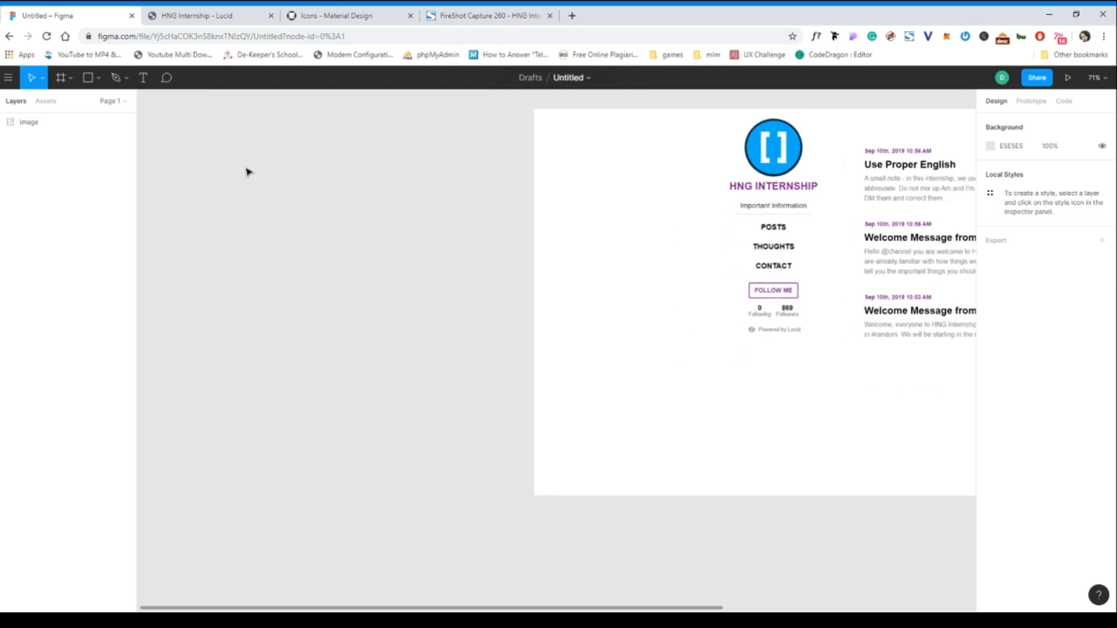
pyautogui.hscroll(-3, 247, 171)
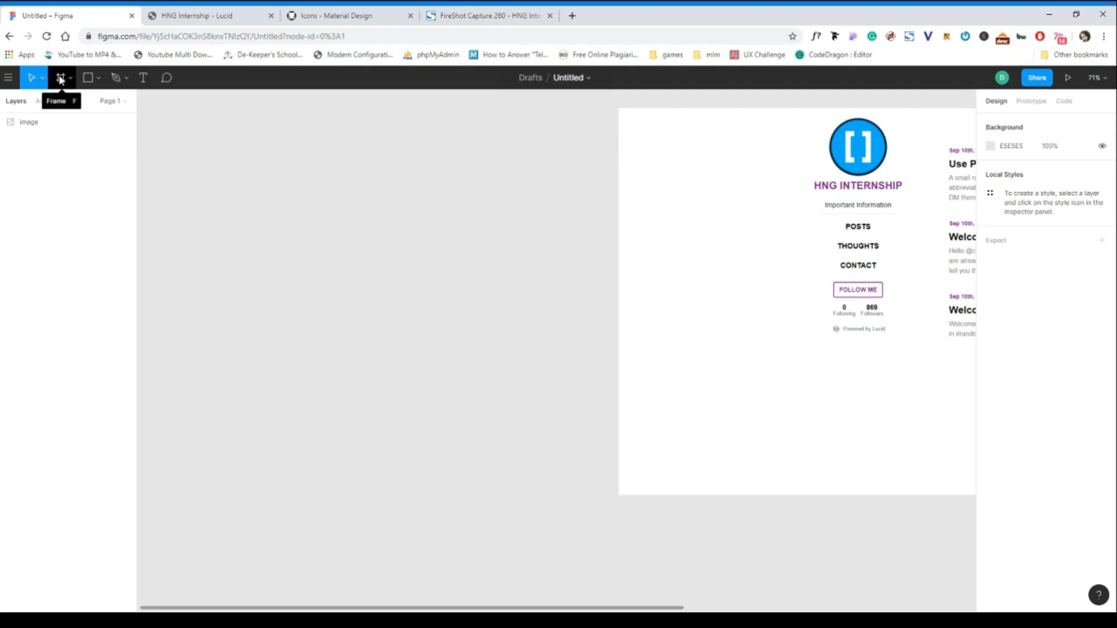
pyautogui.click(60, 79)
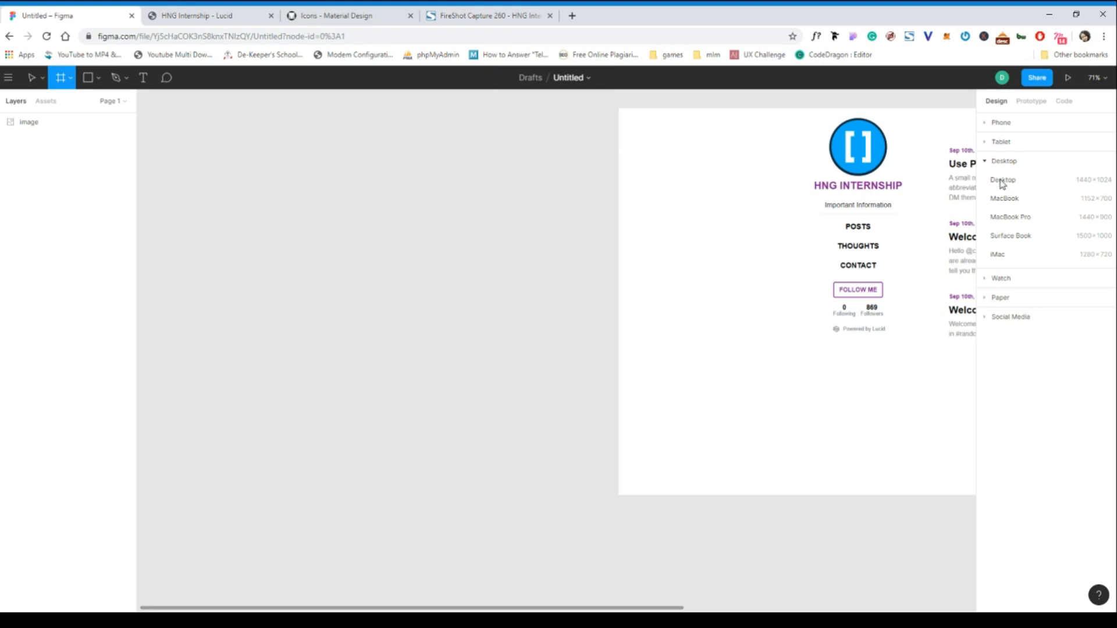
# - Add a 1440×1024 Desktop frame and align its top with the screenshot at X 1784, Y -433
pyautogui.click(1003, 180)
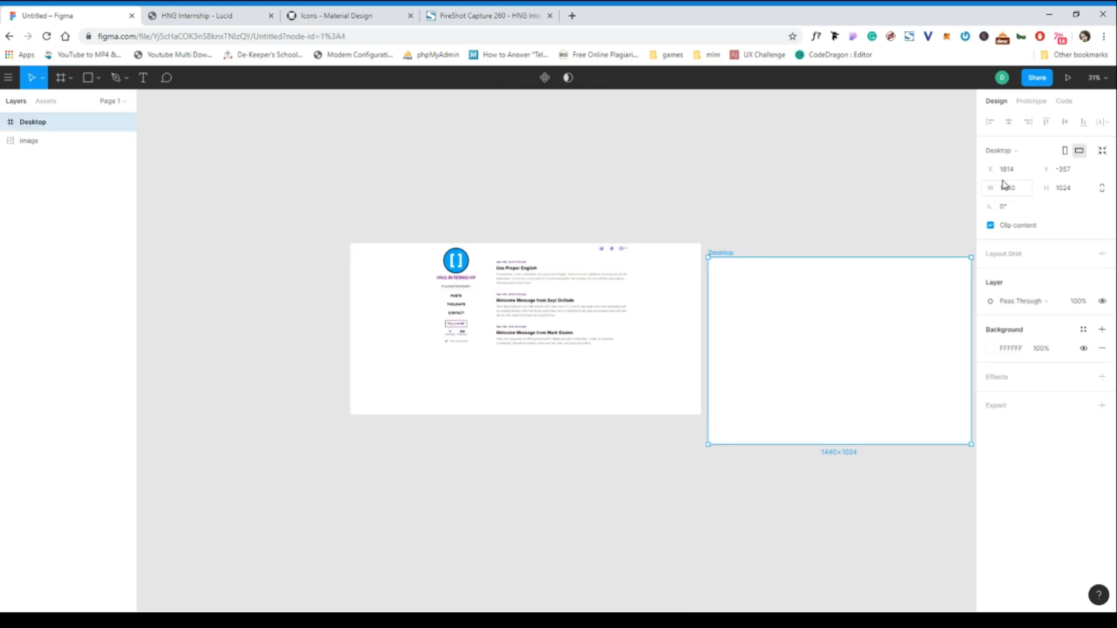
pyautogui.hscroll(2, 751, 287)
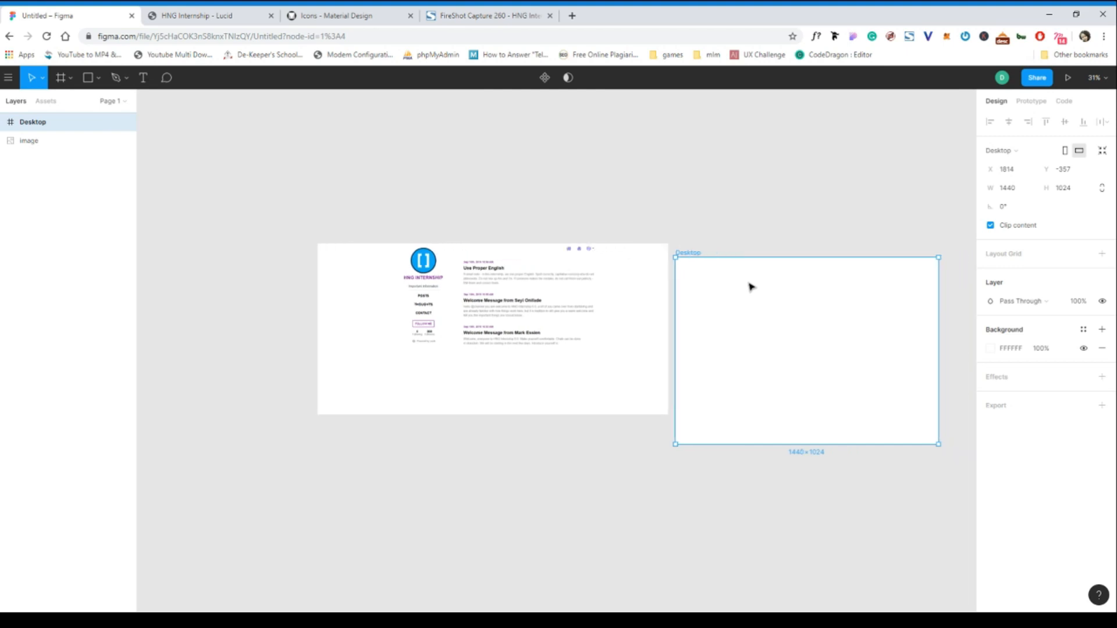
pyautogui.hscroll(5, 750, 287)
pyautogui.scroll(5, 750, 287)
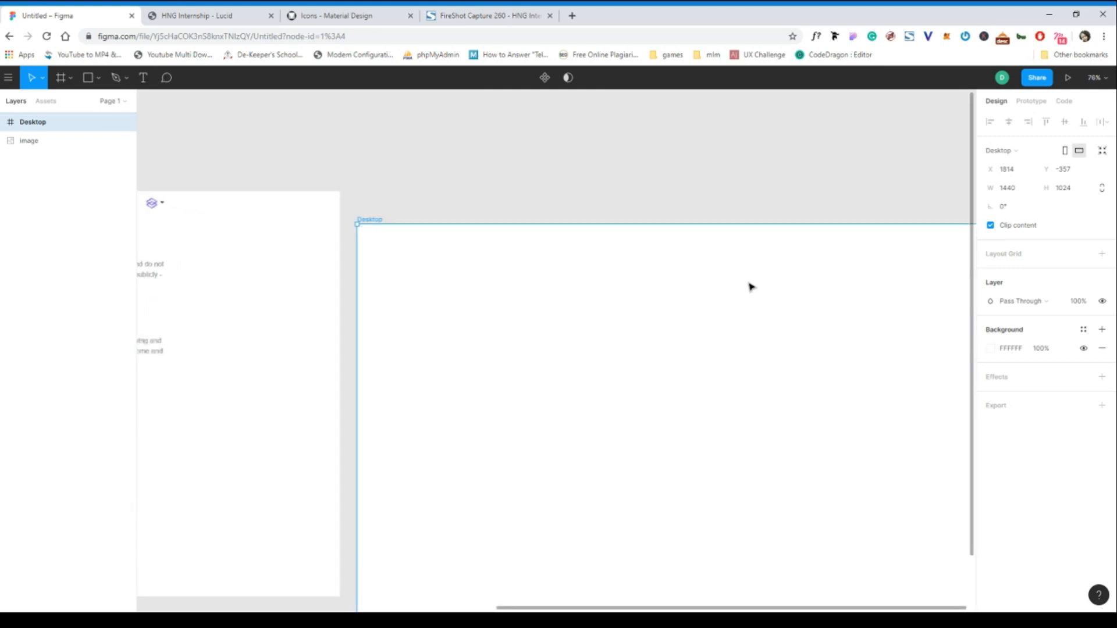
pyautogui.scroll(-3, 750, 287)
pyautogui.moveTo(644, 305); pyautogui.dragTo(625, 279)
pyautogui.scroll(5, 627, 283)
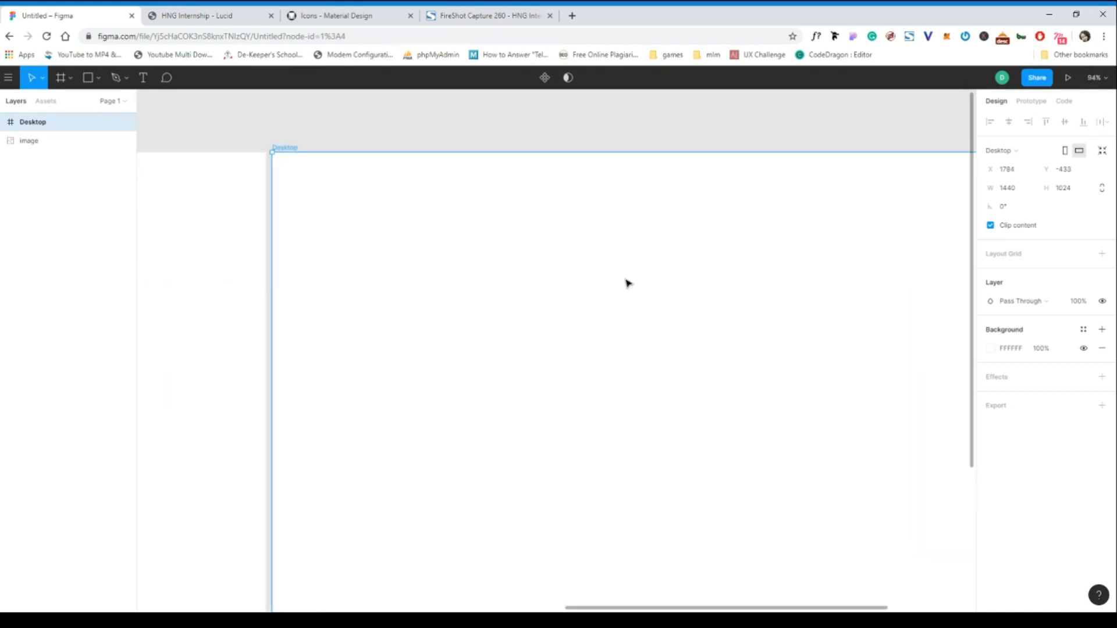
pyautogui.hscroll(3, 626, 283)
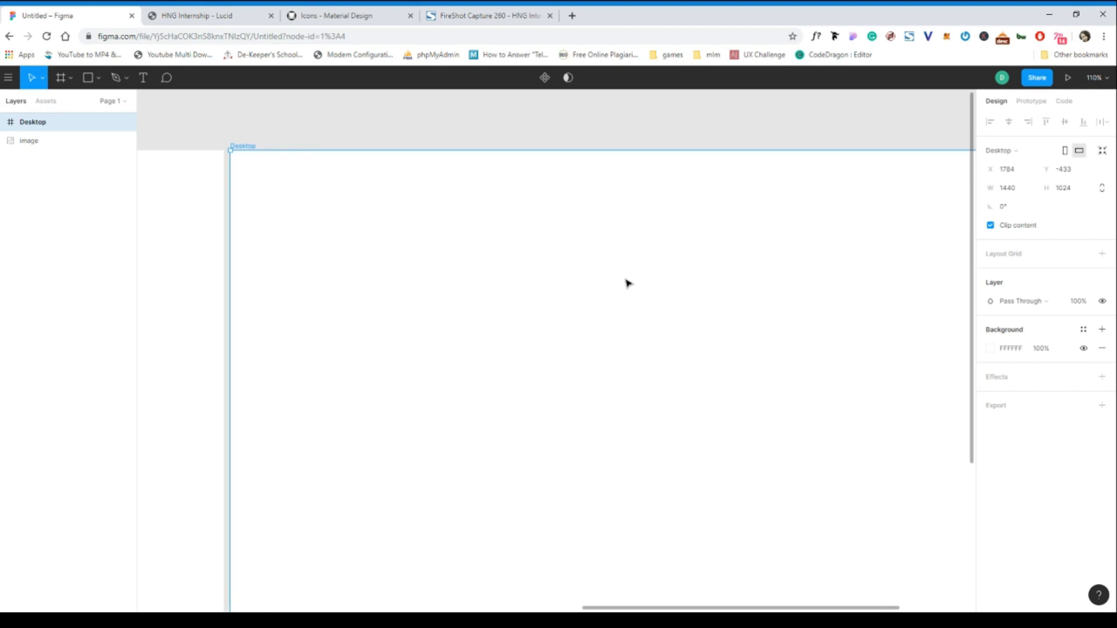
pyautogui.scroll(-1, 627, 284)
pyautogui.scroll(-2, 627, 283)
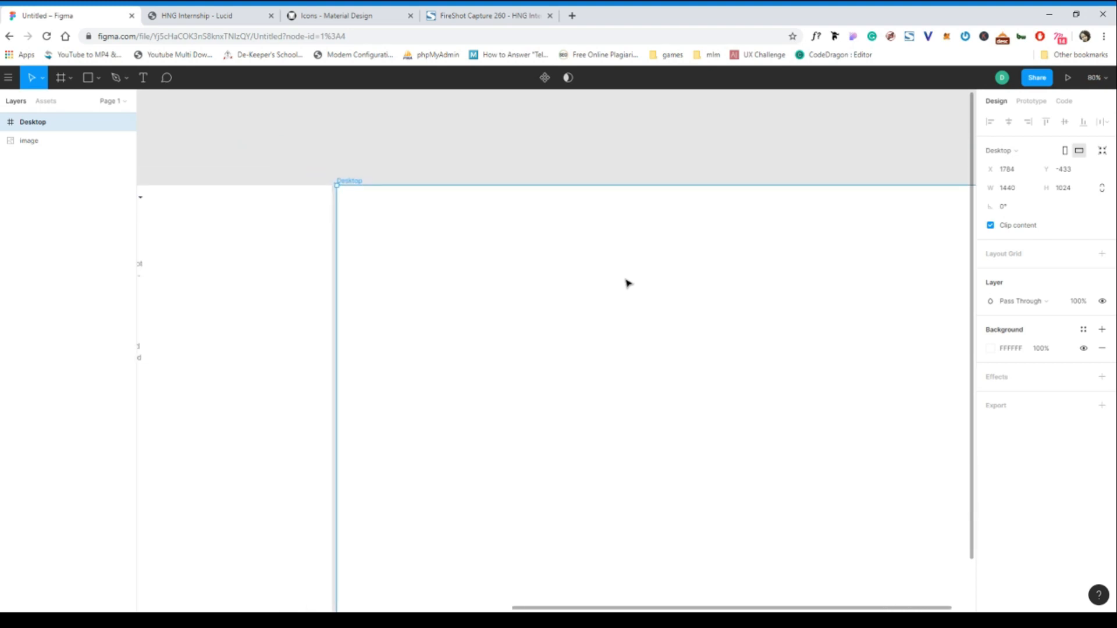
pyautogui.hscroll(3, 626, 283)
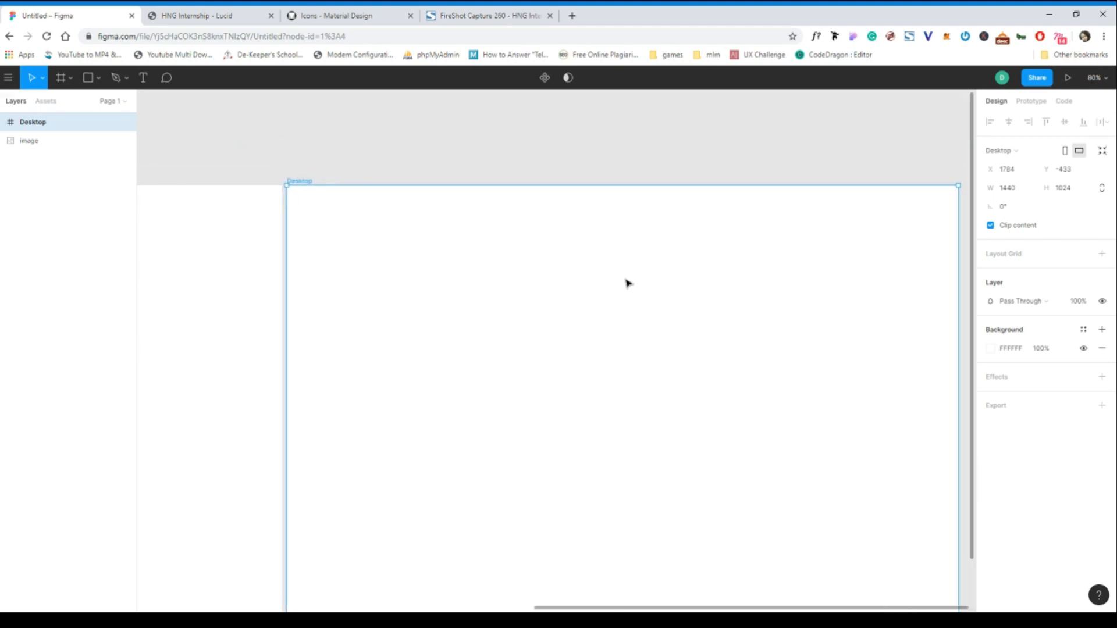
# - Zoom out on the canvas and reselect the Desktop frame
pyautogui.click(454, 168)
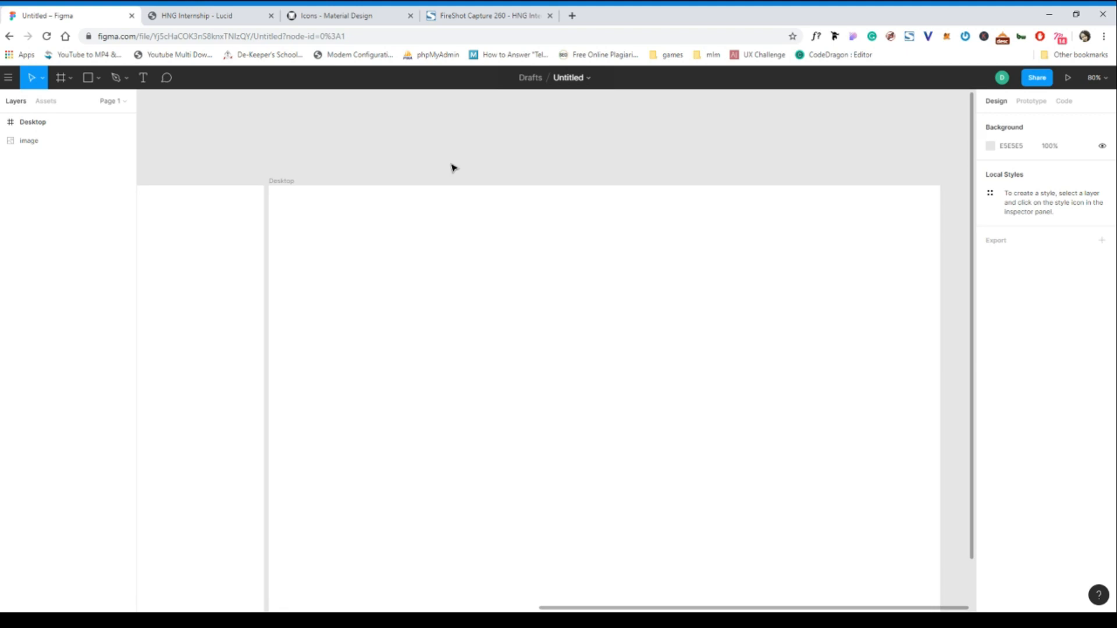
pyautogui.press('-')
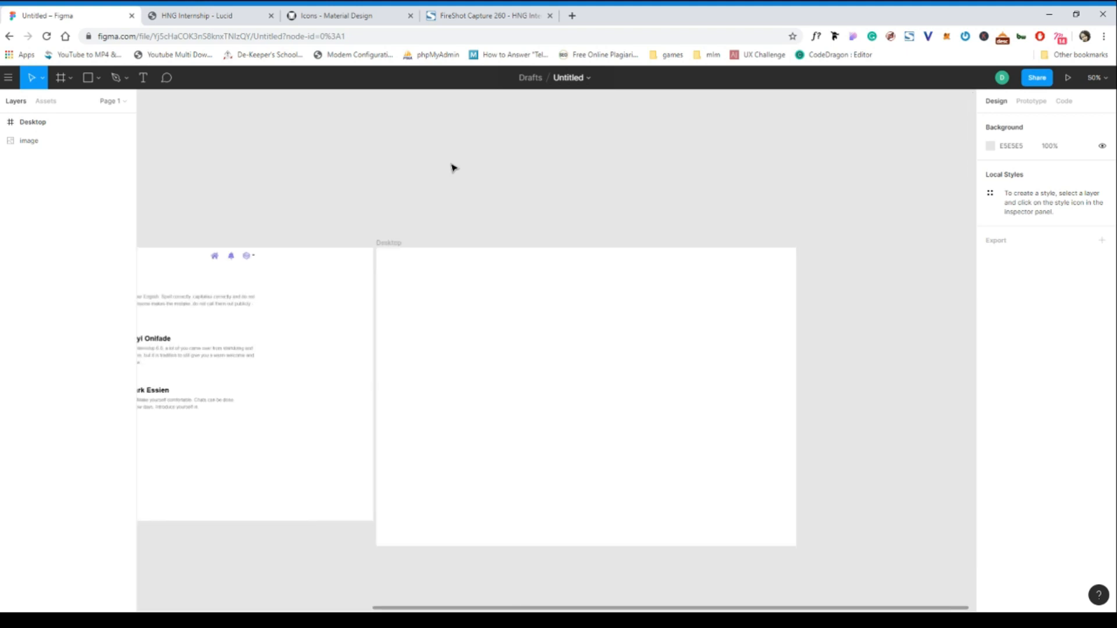
pyautogui.scroll(3, 453, 168)
pyautogui.scroll(-2, 454, 168)
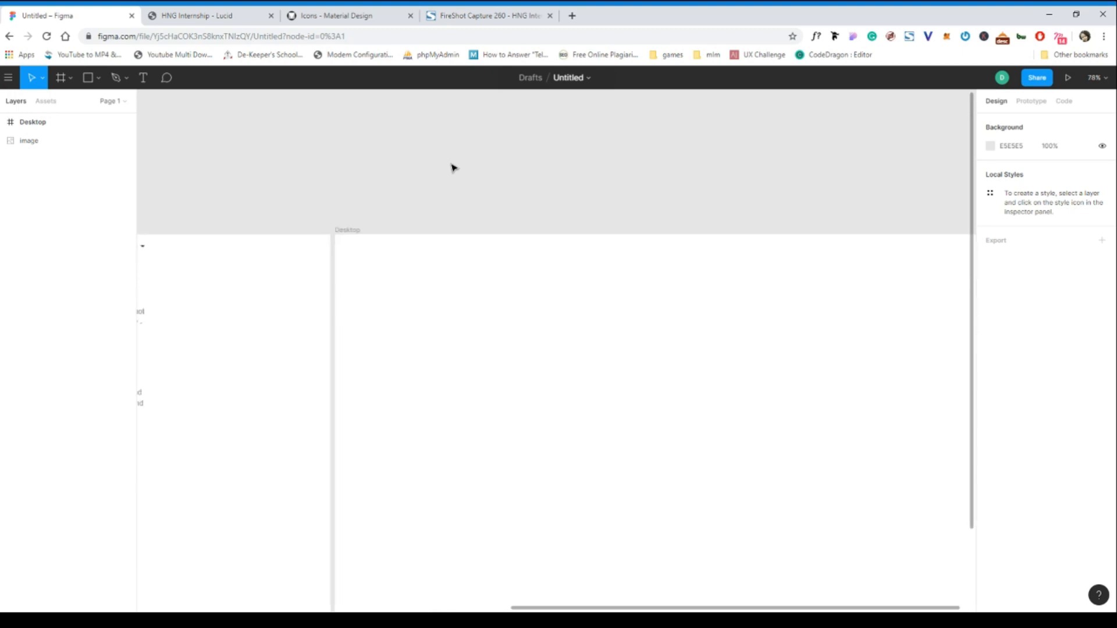
pyautogui.hscroll(2, 454, 167)
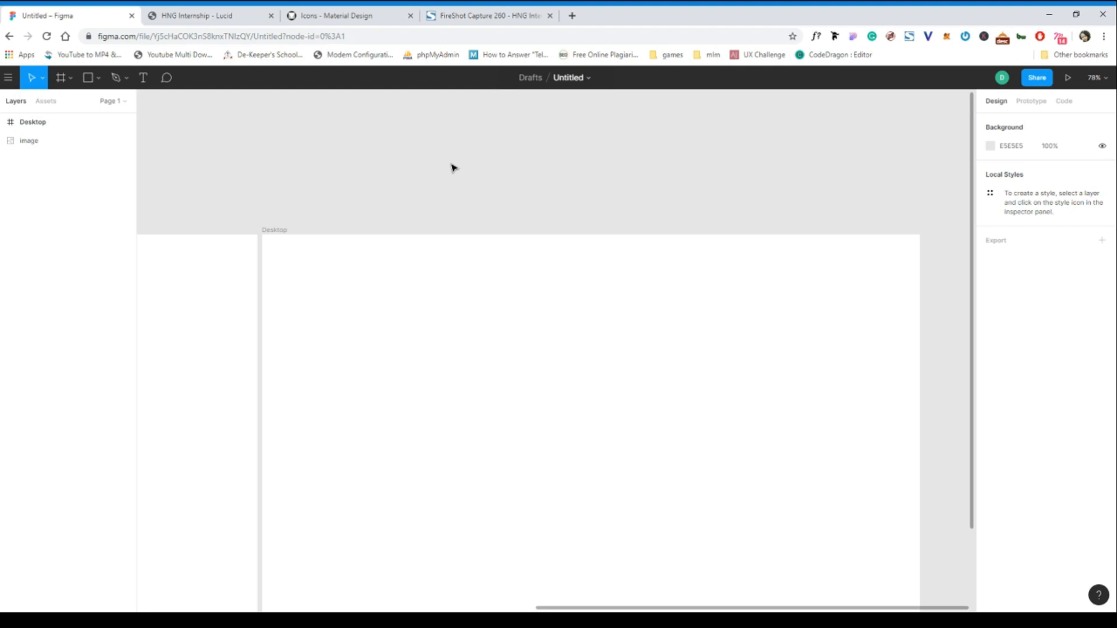
pyautogui.scroll(-2, 451, 167)
pyautogui.click(276, 214)
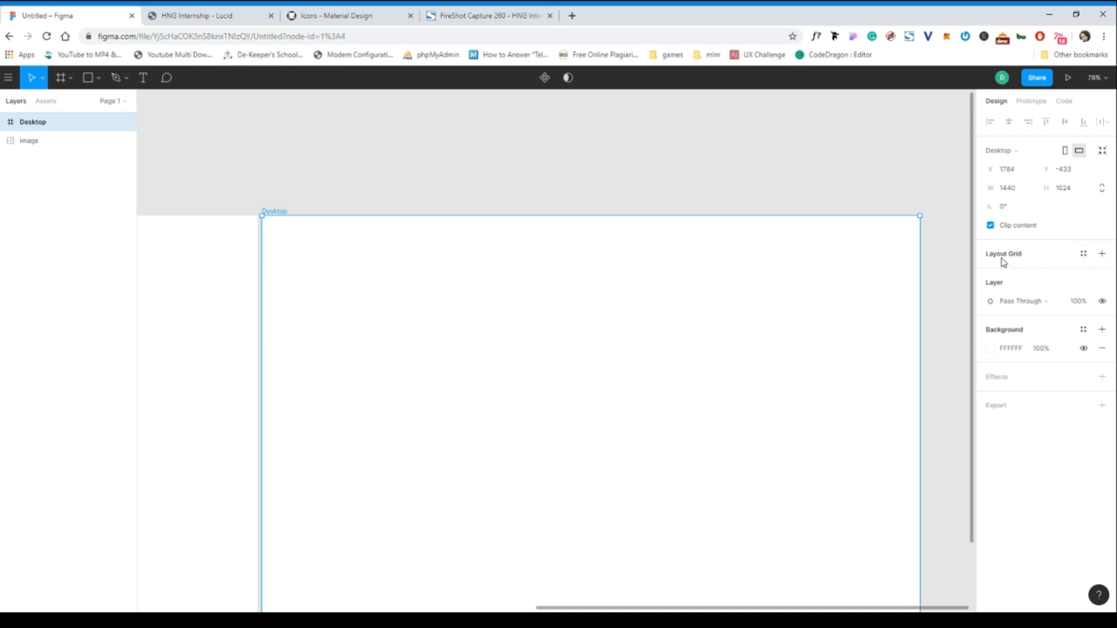
# - Add a layout grid to the Desktop frame and change it to a 12-column grid
pyautogui.click(1102, 254)
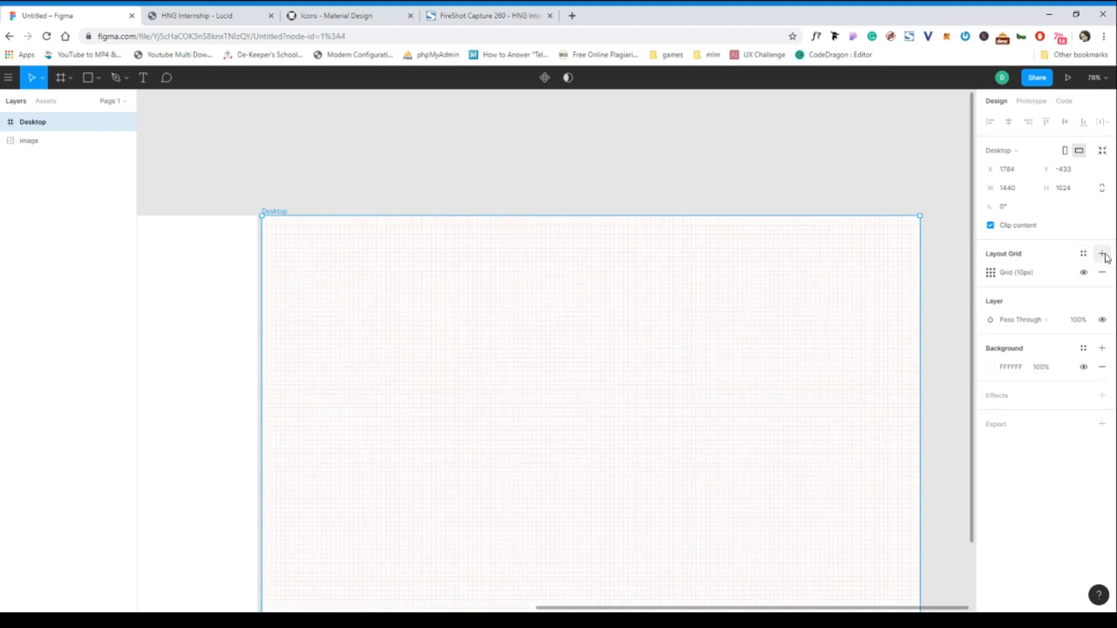
pyautogui.click(991, 273)
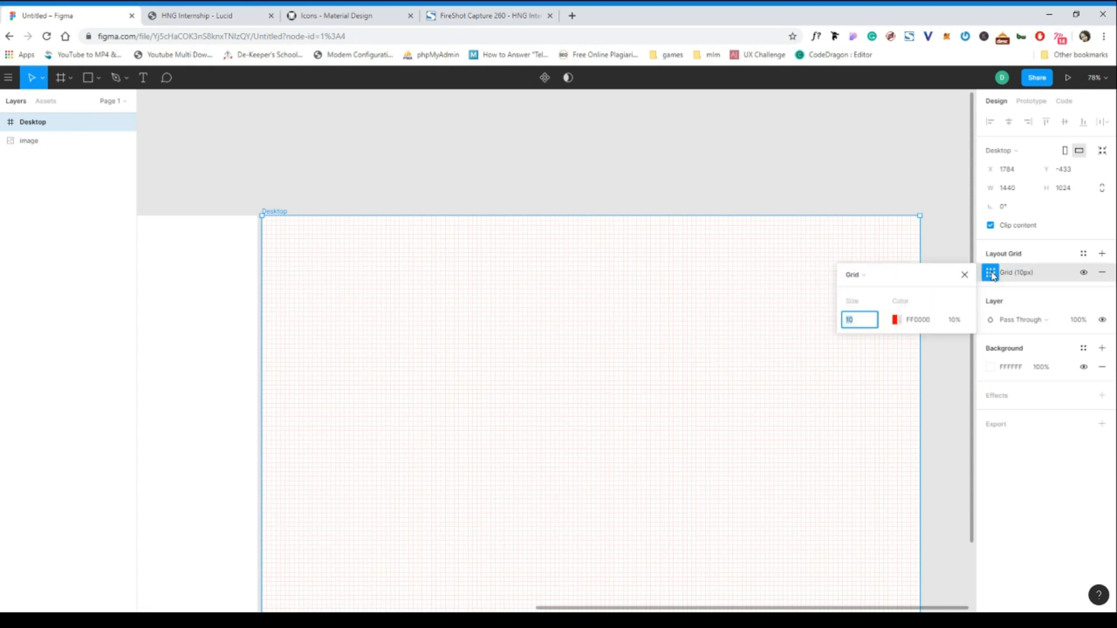
pyautogui.click(872, 280)
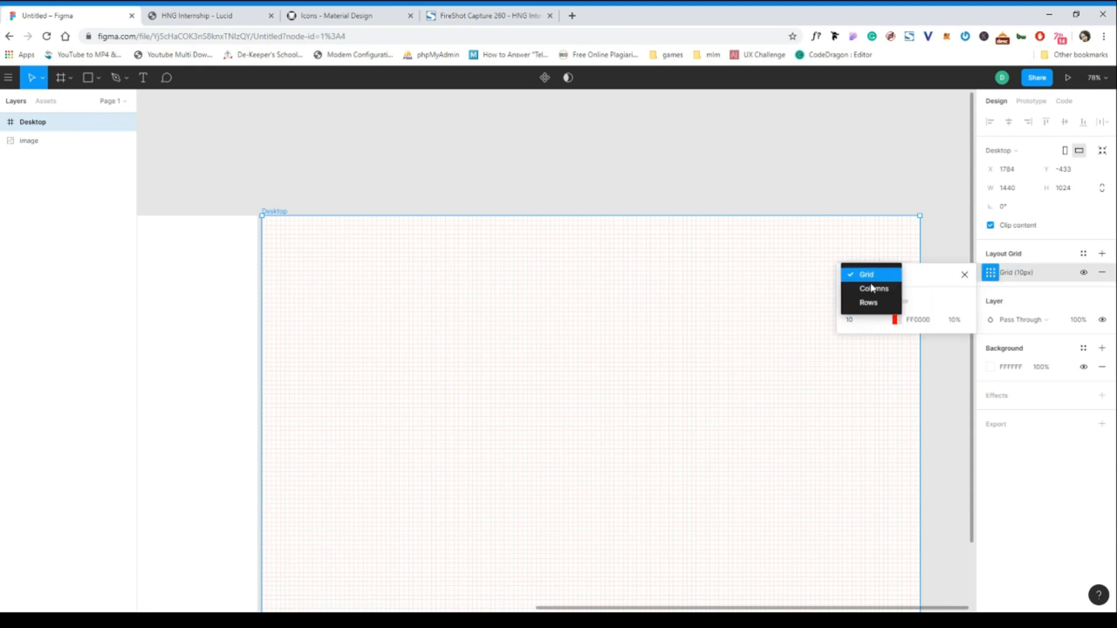
pyautogui.click(872, 289)
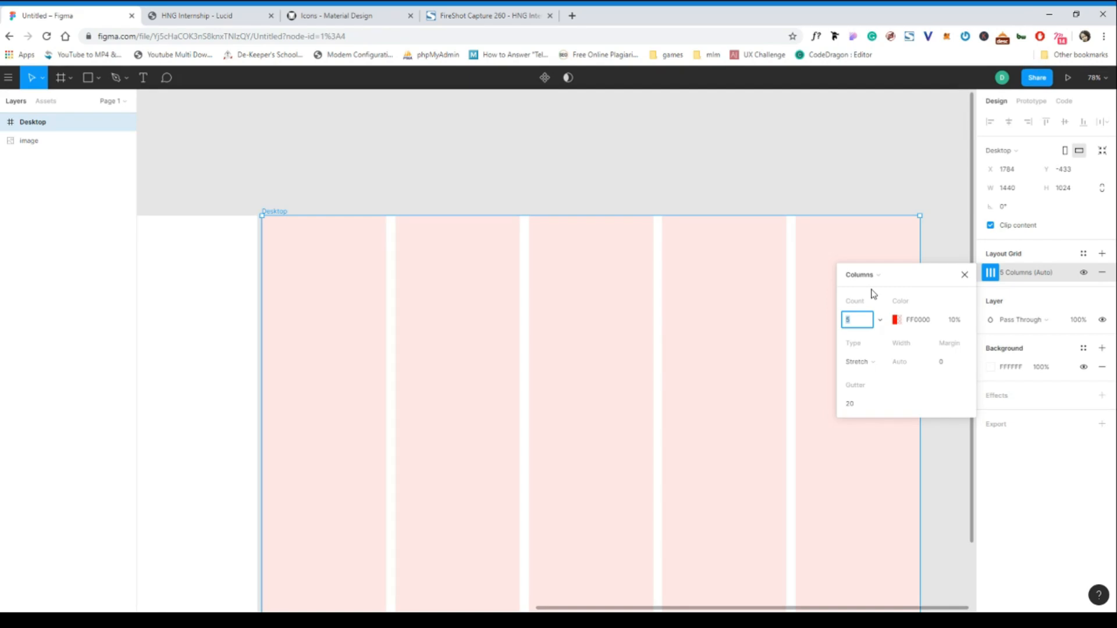
pyautogui.write('12')
pyautogui.press('Return')
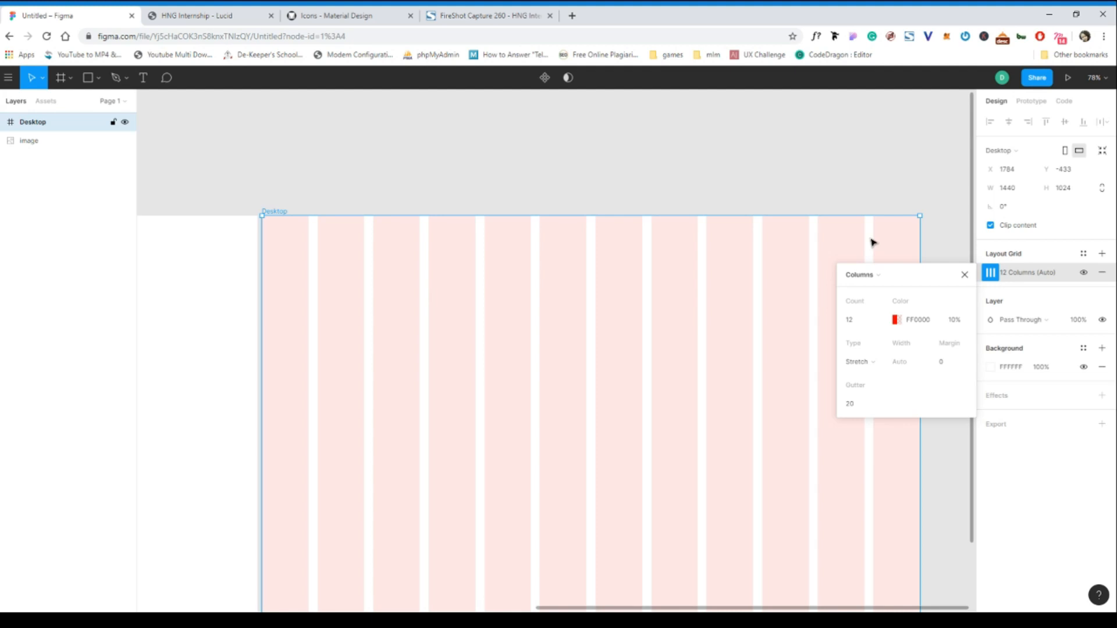
pyautogui.click(964, 276)
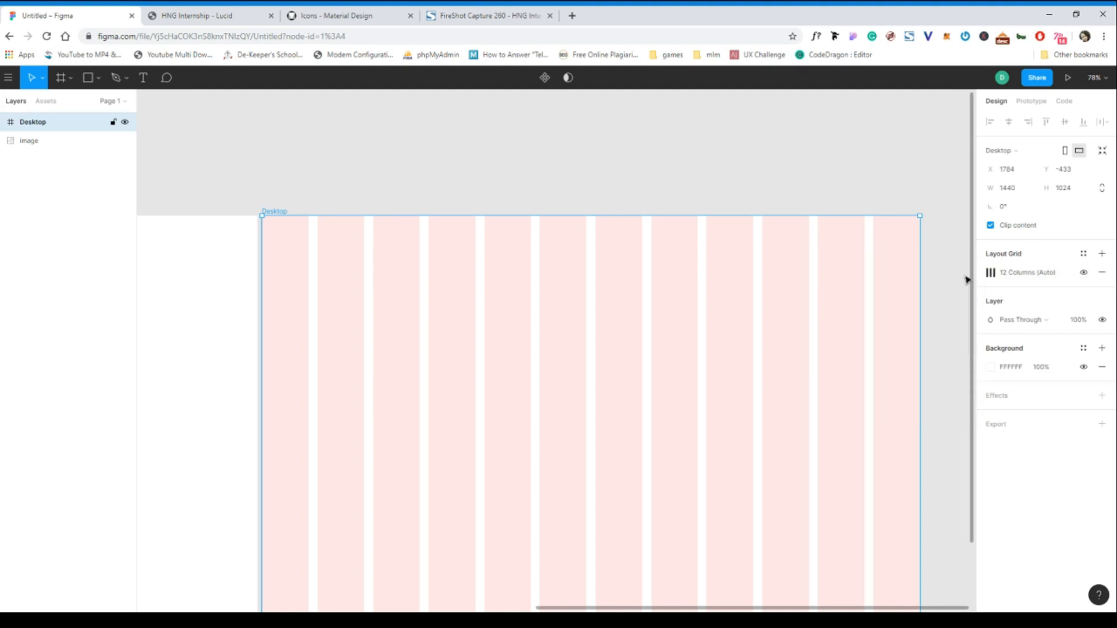
# - Toggle the Desktop frame's layout grid on and off to check the column positions
pyautogui.scroll(-2, 685, 259)
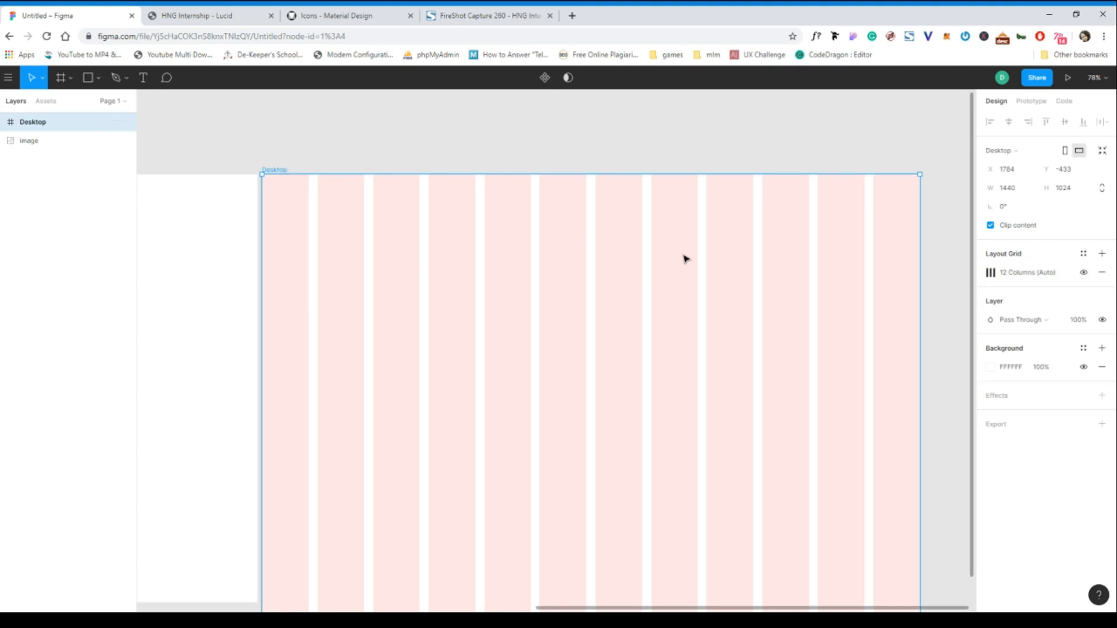
pyautogui.hscroll(1, 686, 258)
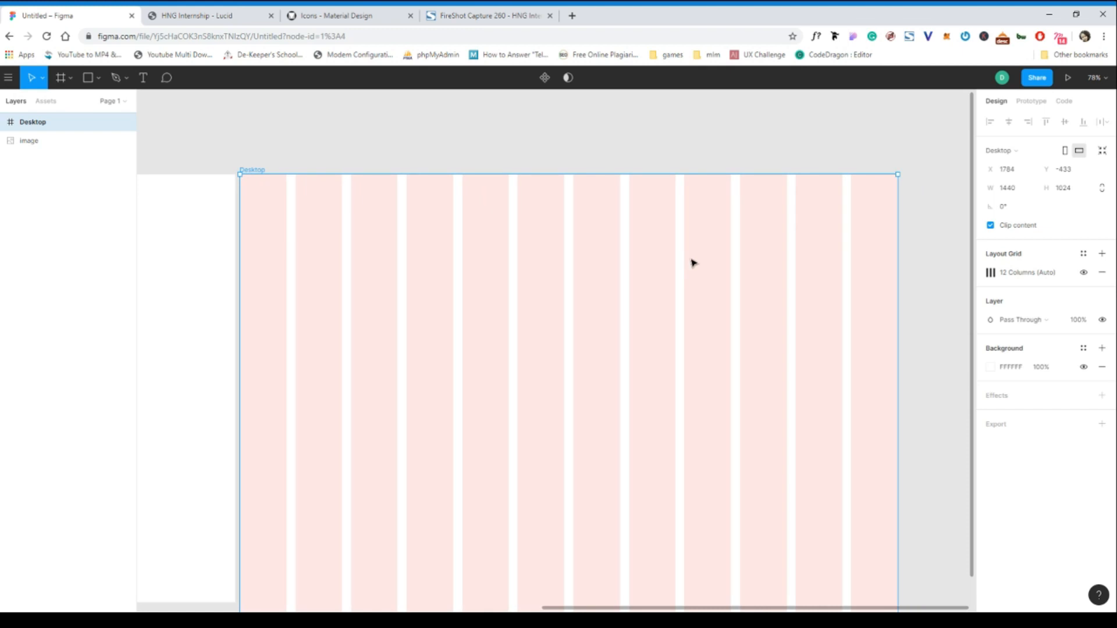
pyautogui.click(1084, 273)
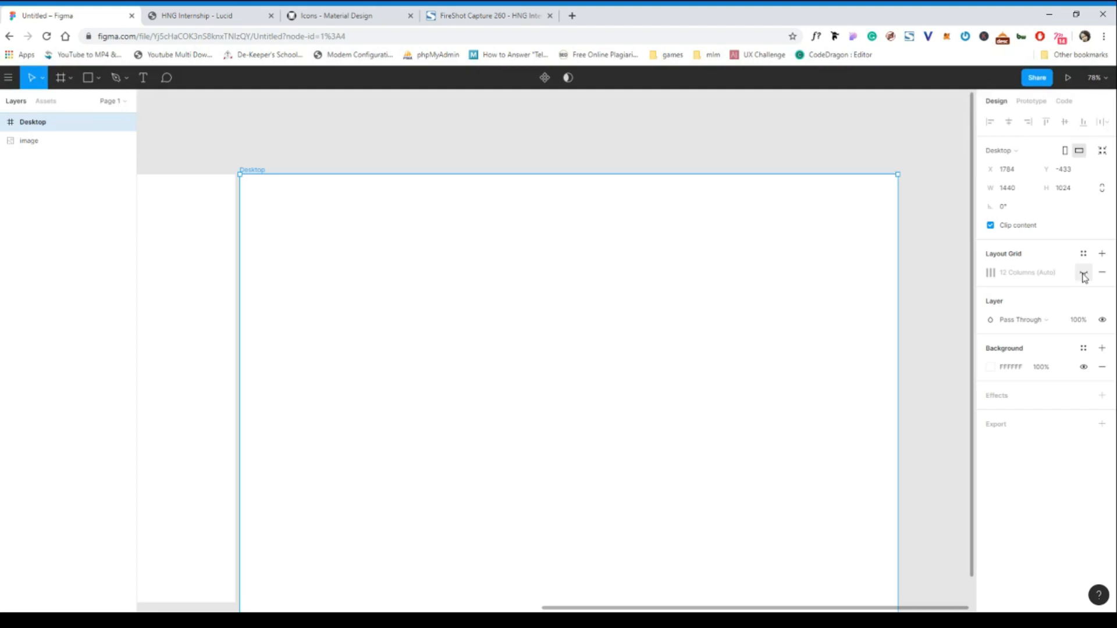
pyautogui.click(1084, 273)
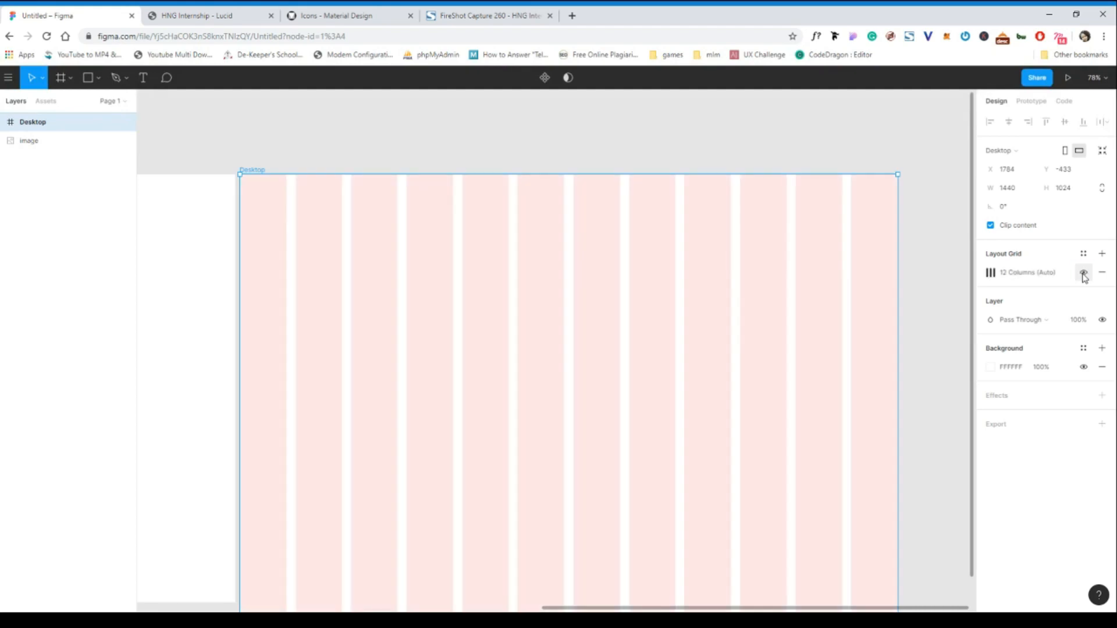
pyautogui.click(1084, 274)
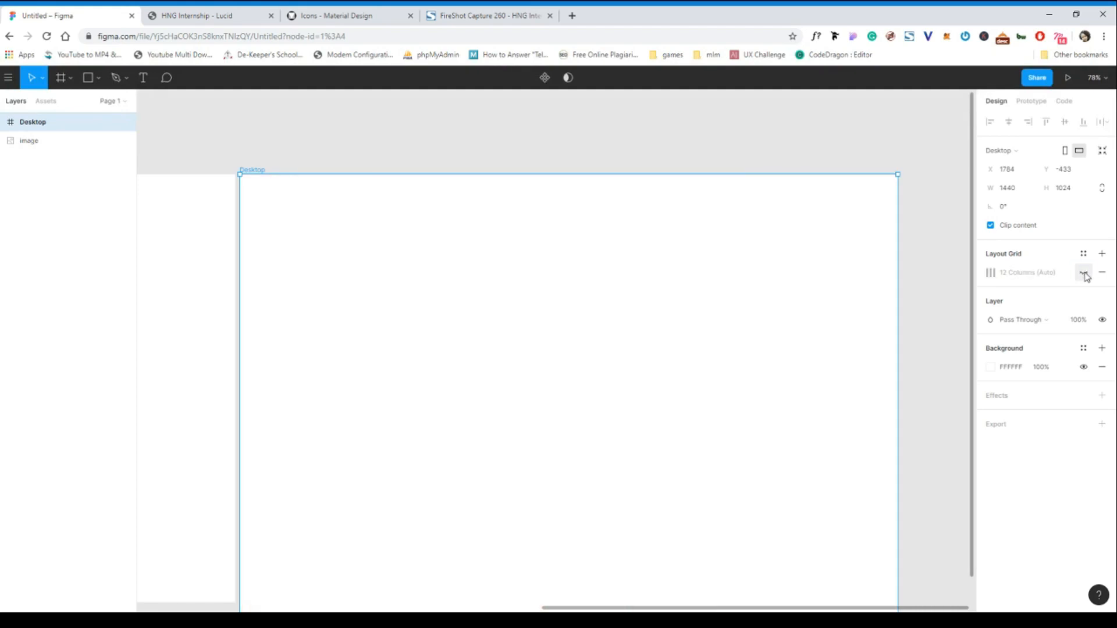
pyautogui.click(1084, 273)
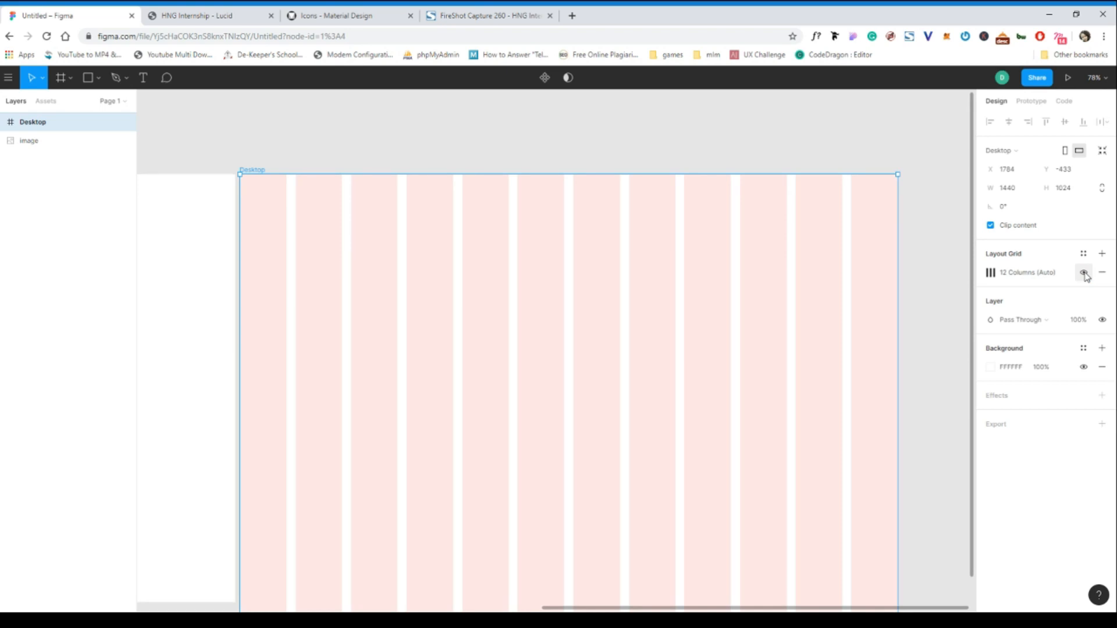
pyautogui.click(1084, 274)
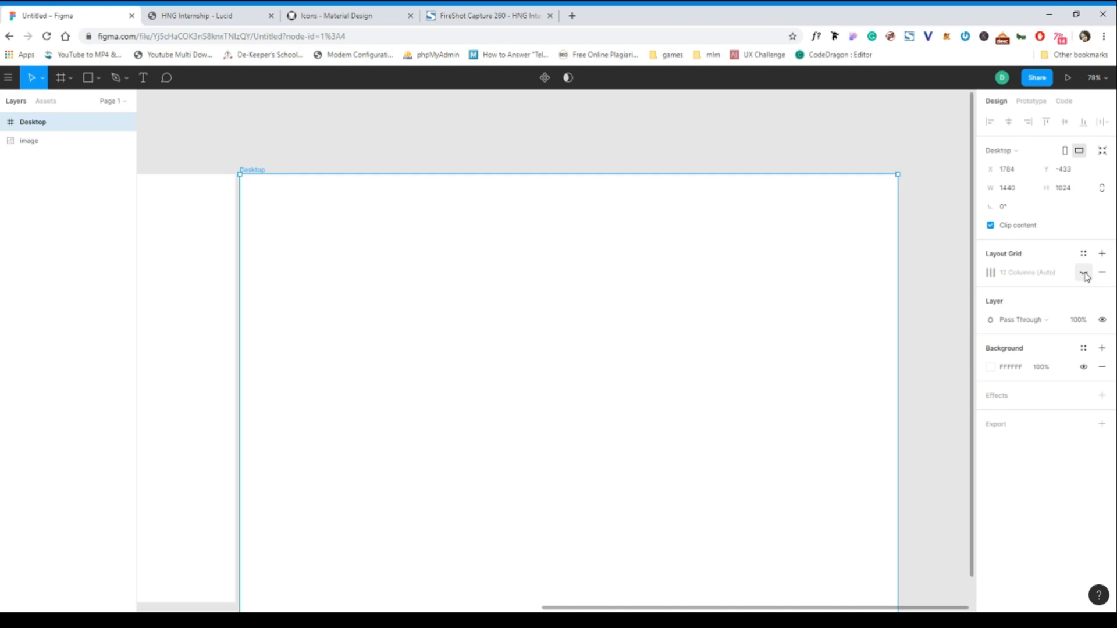
pyautogui.click(1084, 274)
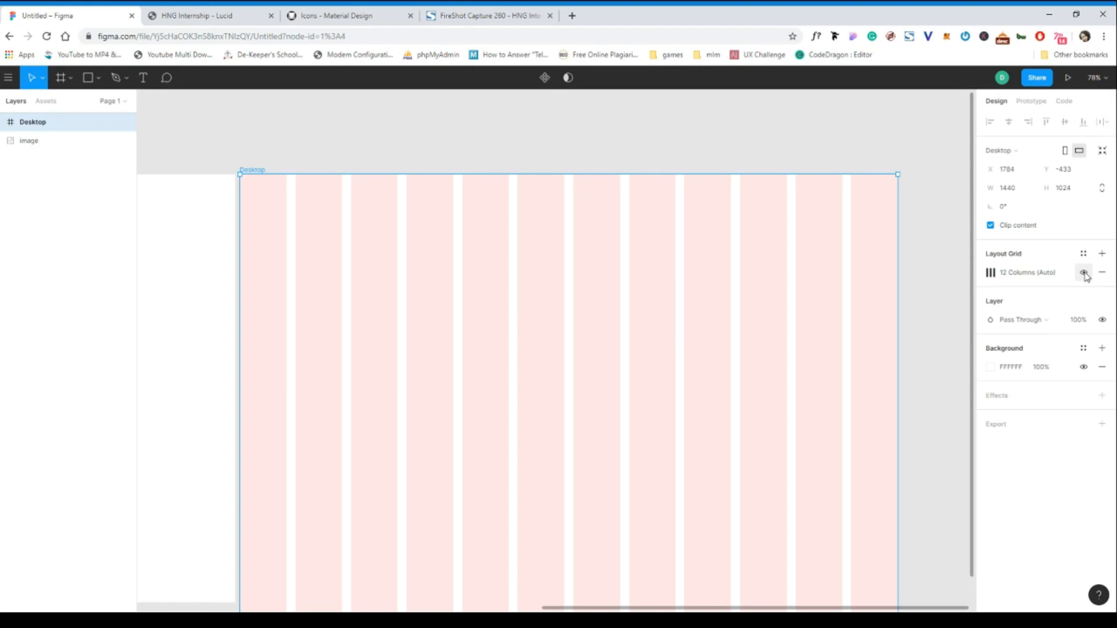
# - Show rulers, drag vertical guides onto the column edges (one at about 489 px), and hide the grid
pyautogui.hotkey('shift', 'r')
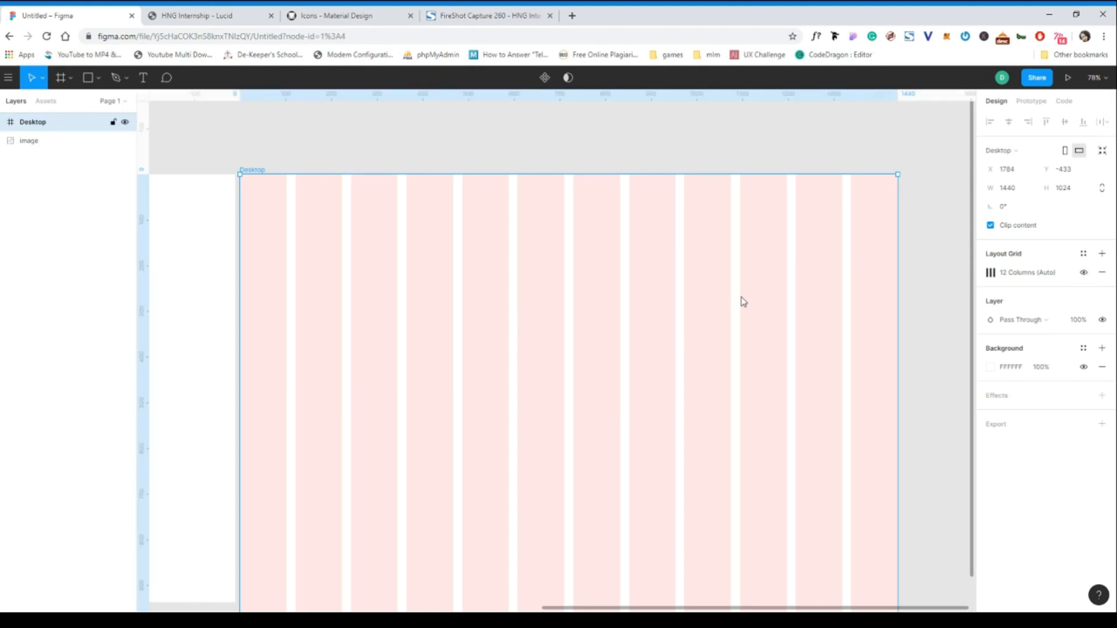
pyautogui.moveTo(146, 257); pyautogui.dragTo(295, 284)
pyautogui.moveTo(148, 277); pyautogui.dragTo(128, 354)
pyautogui.moveTo(327, 359); pyautogui.dragTo(463, 378)
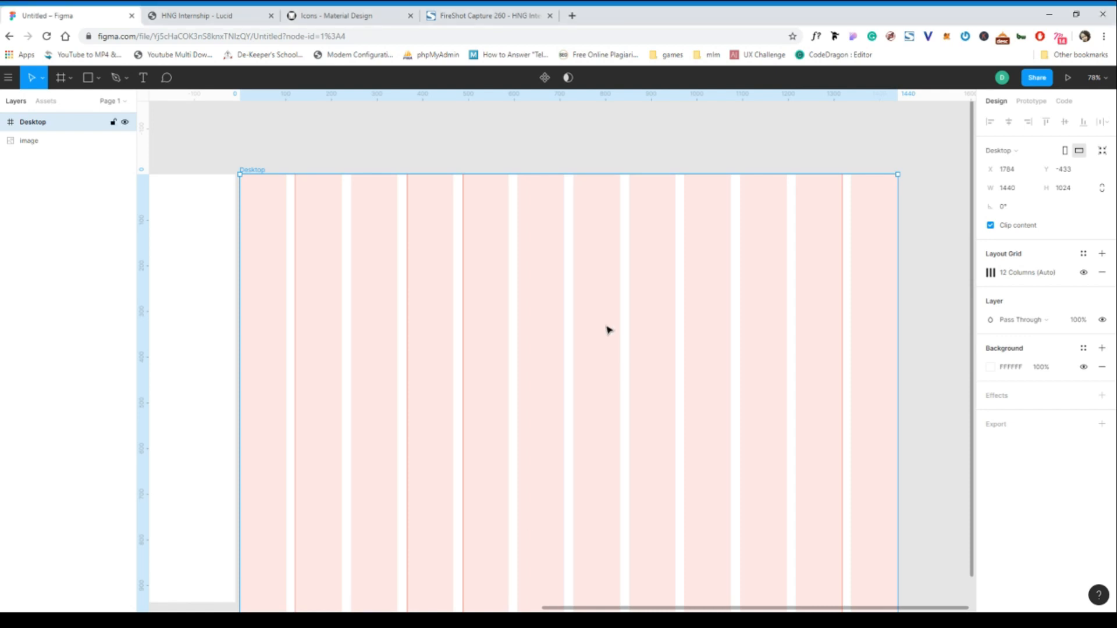
pyautogui.scroll(-1, 608, 330)
pyautogui.scroll(-1, 608, 330)
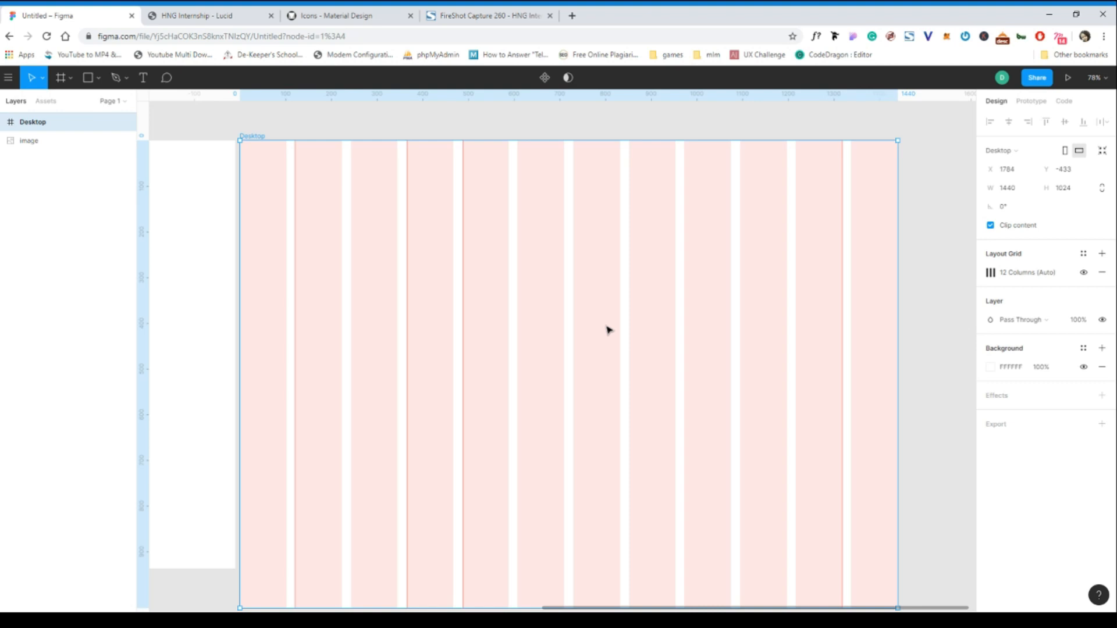
pyautogui.click(1084, 274)
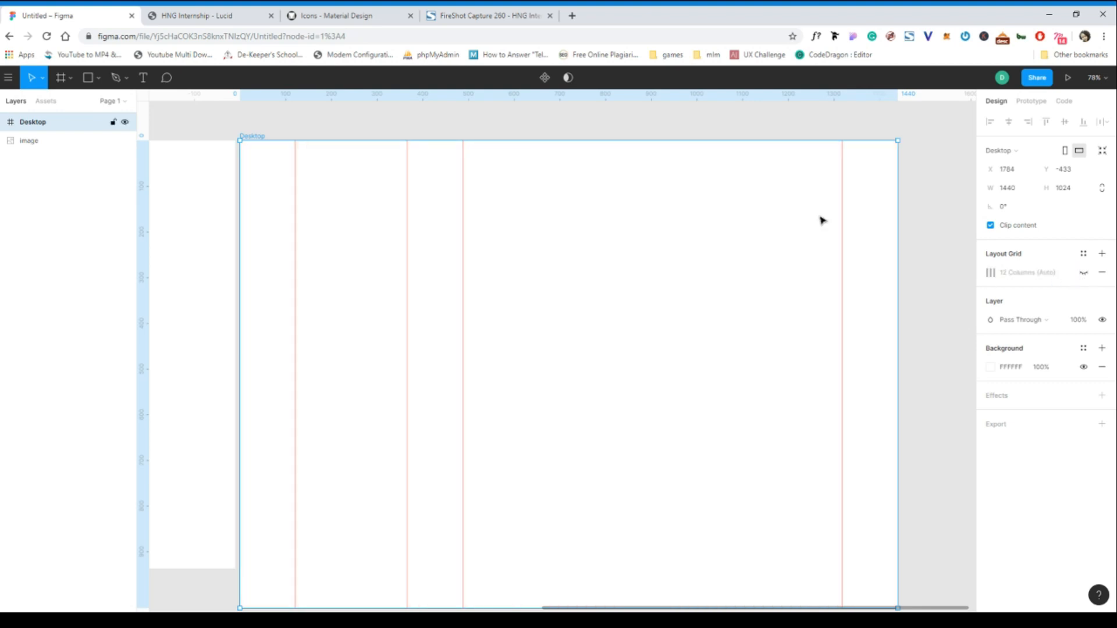
# - Pan across the canvas to compare the guided Desktop frame with the blog screenshot
pyautogui.scroll(3, 822, 219)
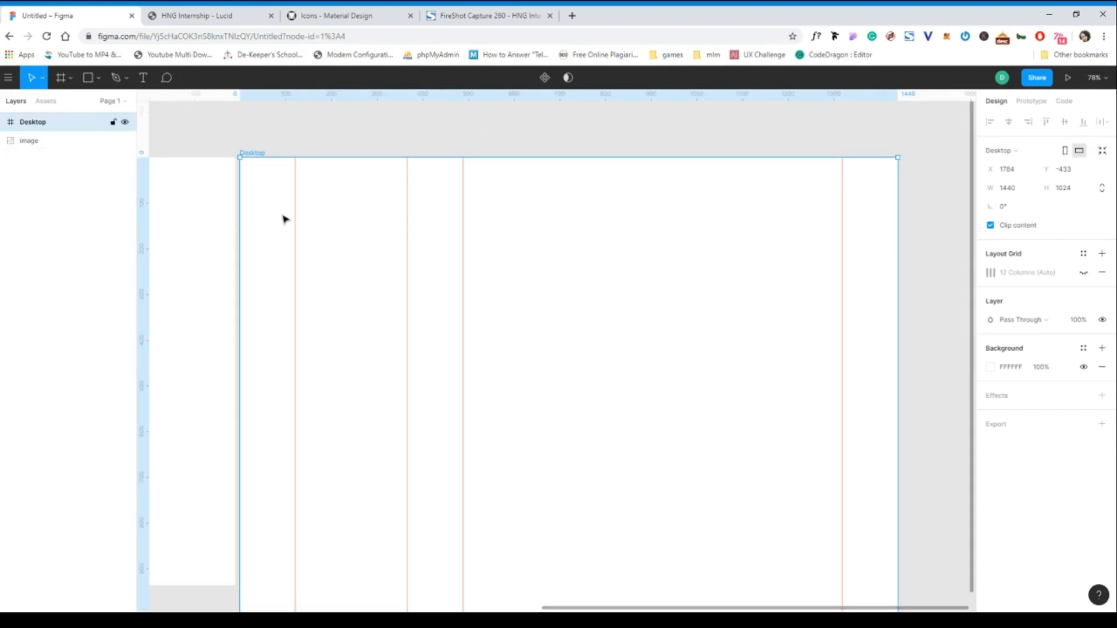
pyautogui.hscroll(-10, 283, 219)
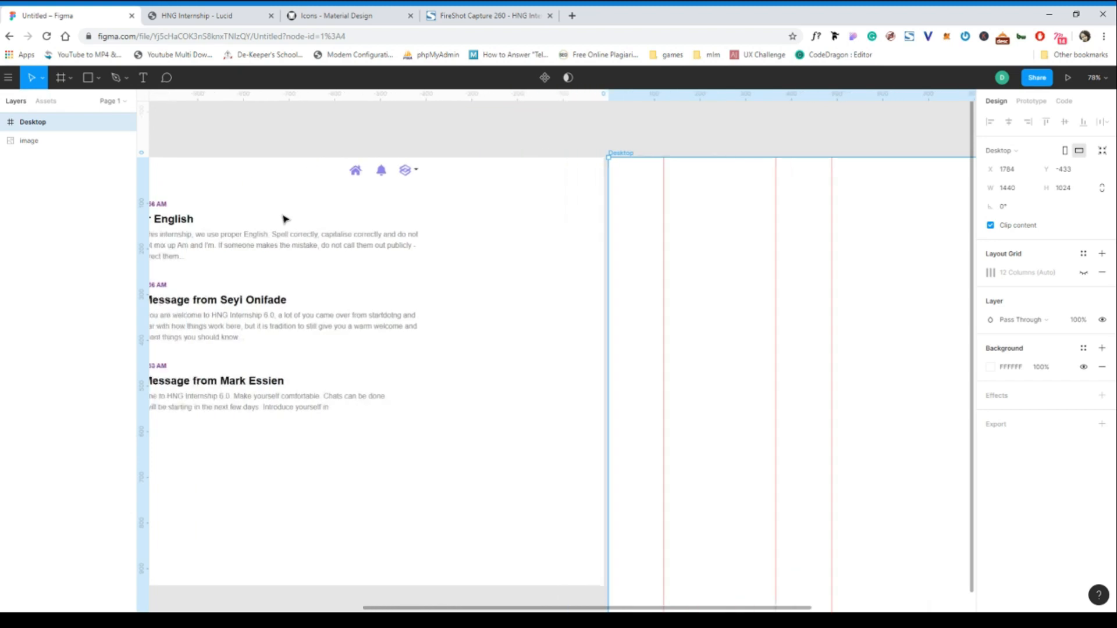
pyautogui.hscroll(-4, 283, 219)
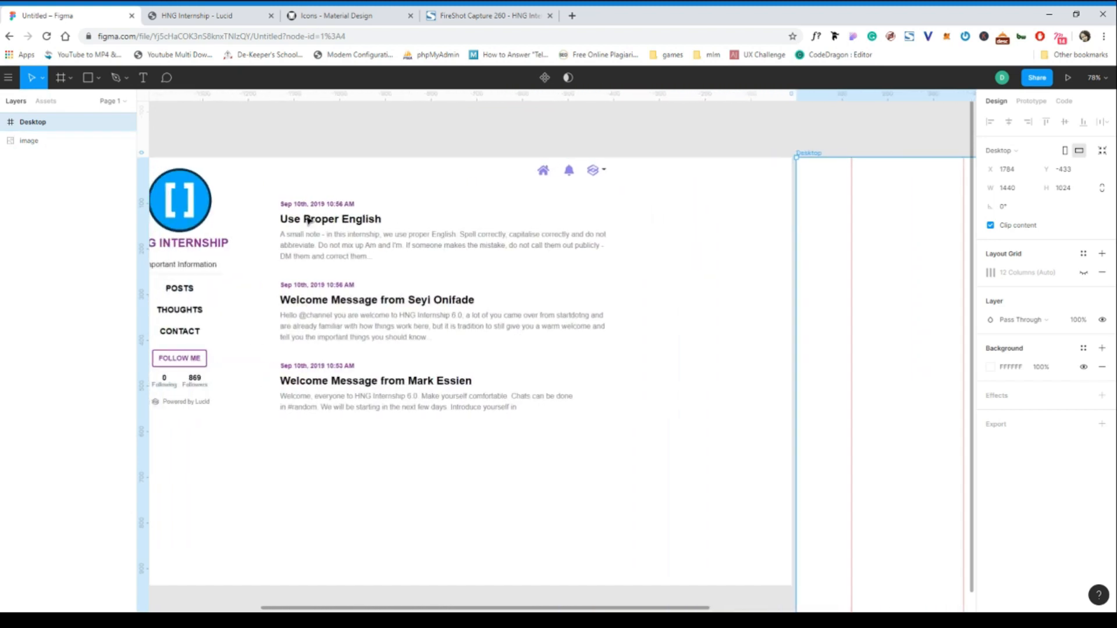
pyautogui.hscroll(-1, 308, 220)
pyautogui.hscroll(-5, 308, 221)
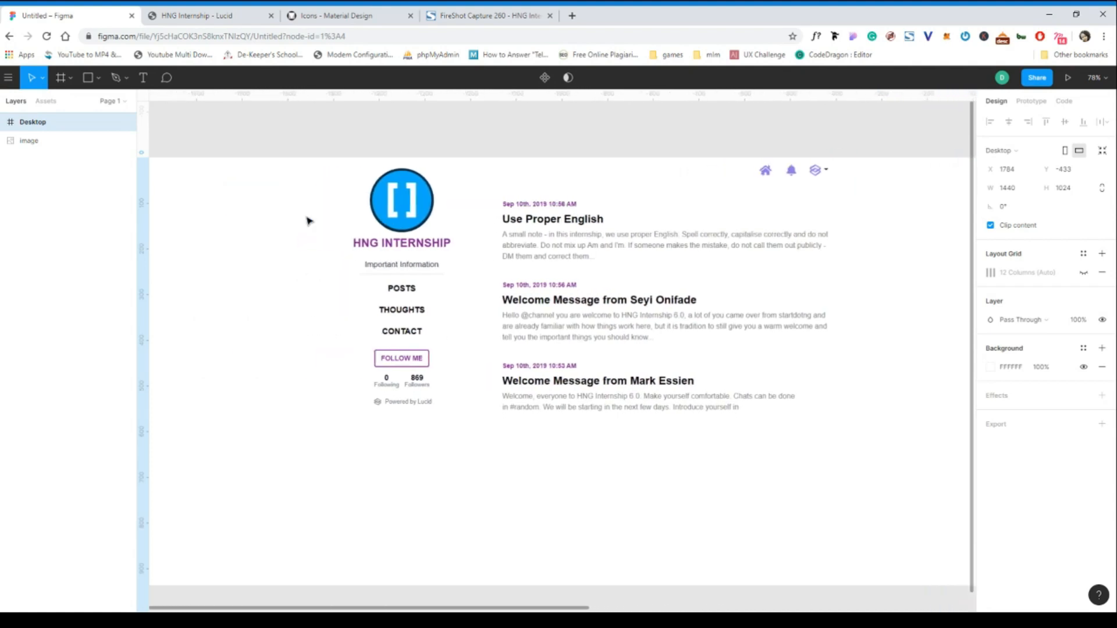
pyautogui.hscroll(15, 308, 220)
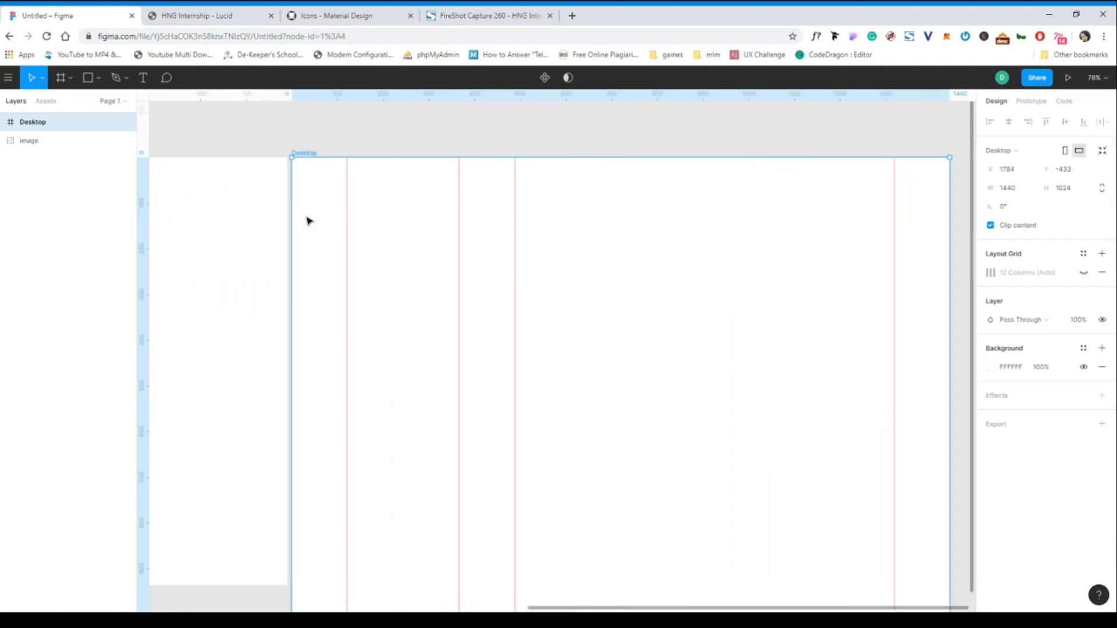
pyautogui.hscroll(4, 308, 220)
pyautogui.hscroll(-2, 306, 219)
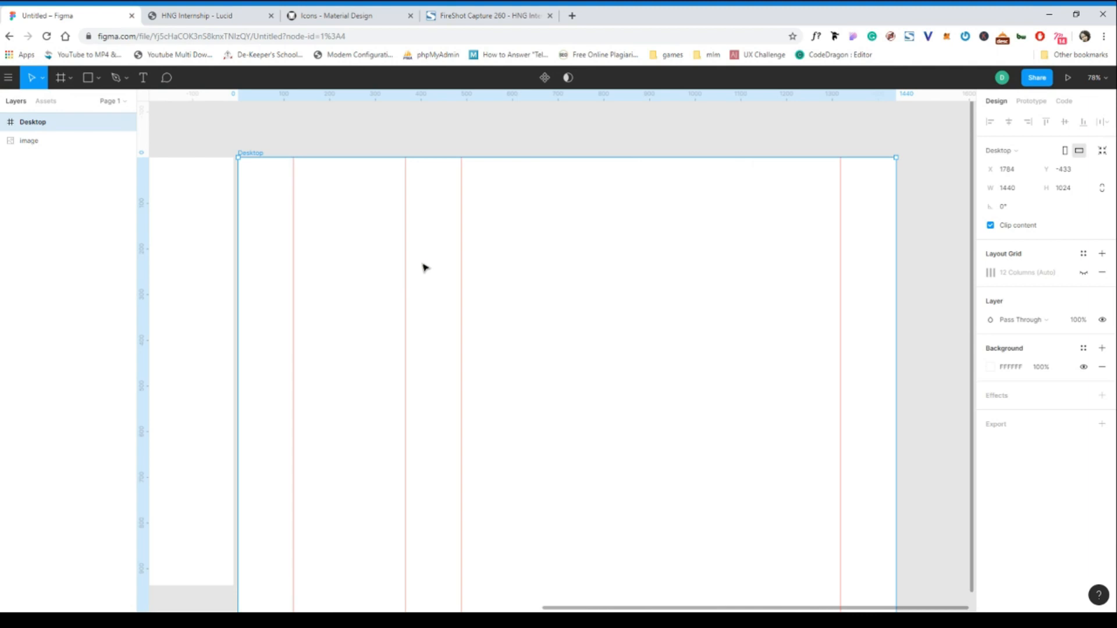
pyautogui.hscroll(-3, 430, 424)
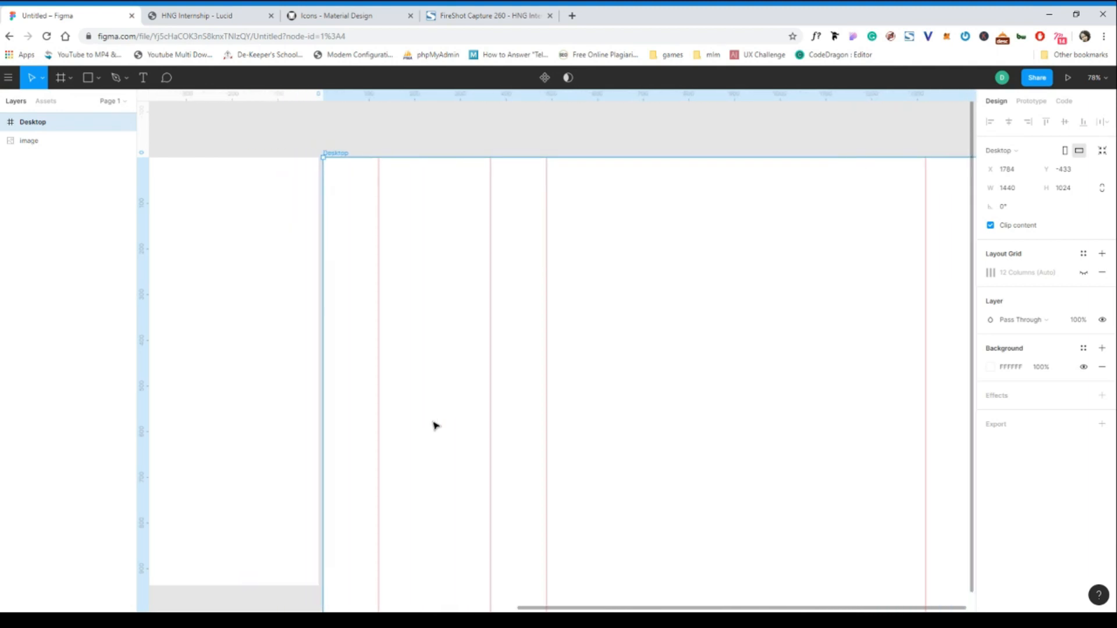
pyautogui.hscroll(-15, 433, 425)
pyautogui.hscroll(1, 435, 426)
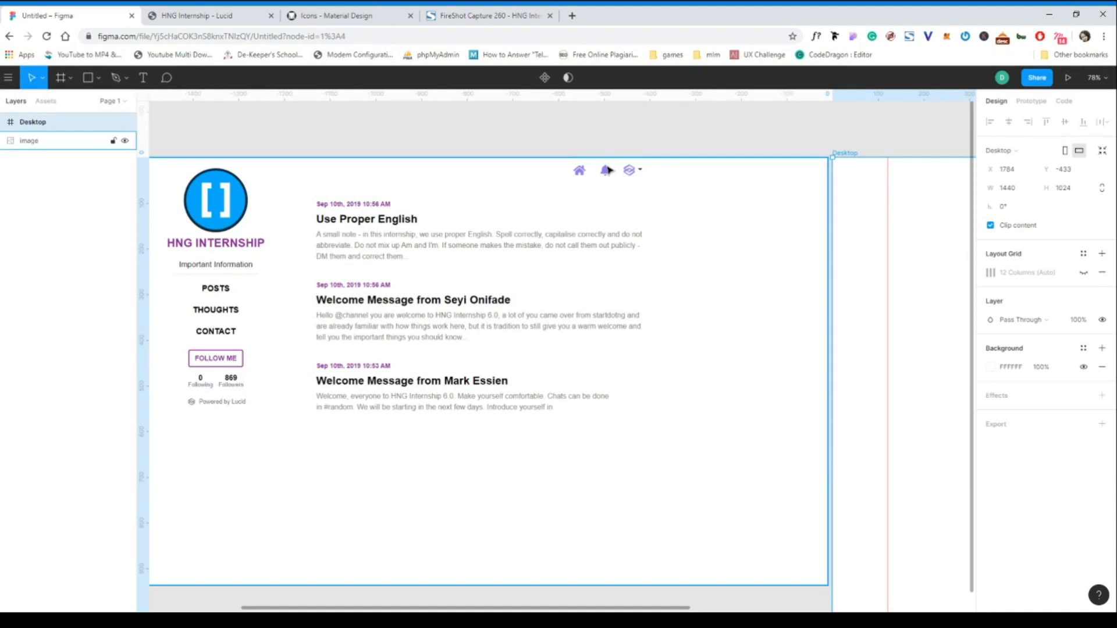
pyautogui.hscroll(8, 608, 170)
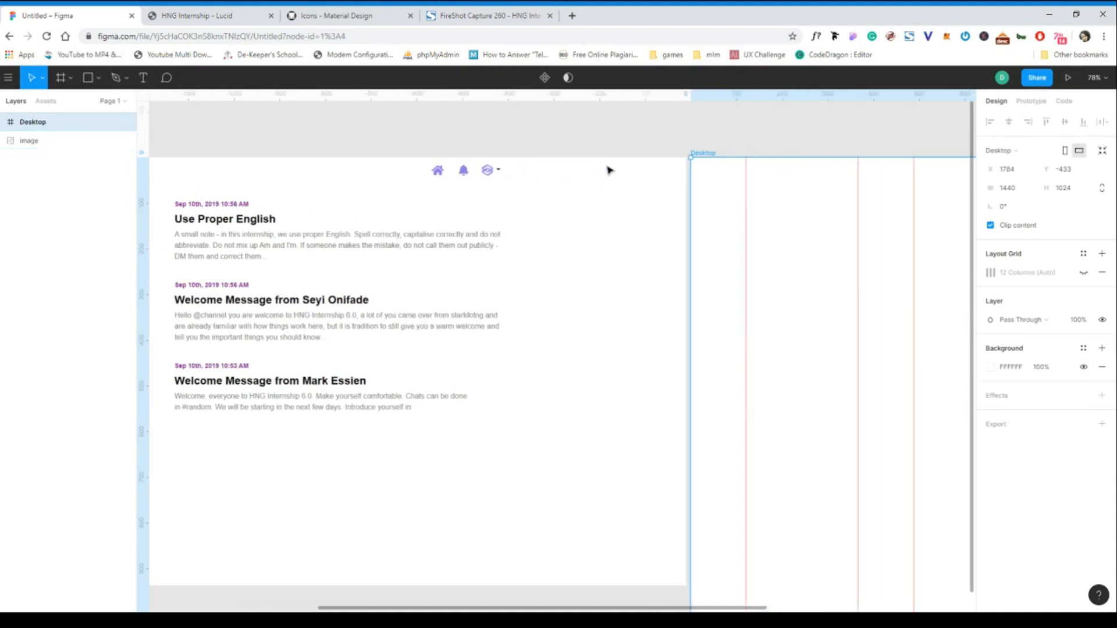
pyautogui.hscroll(5, 608, 169)
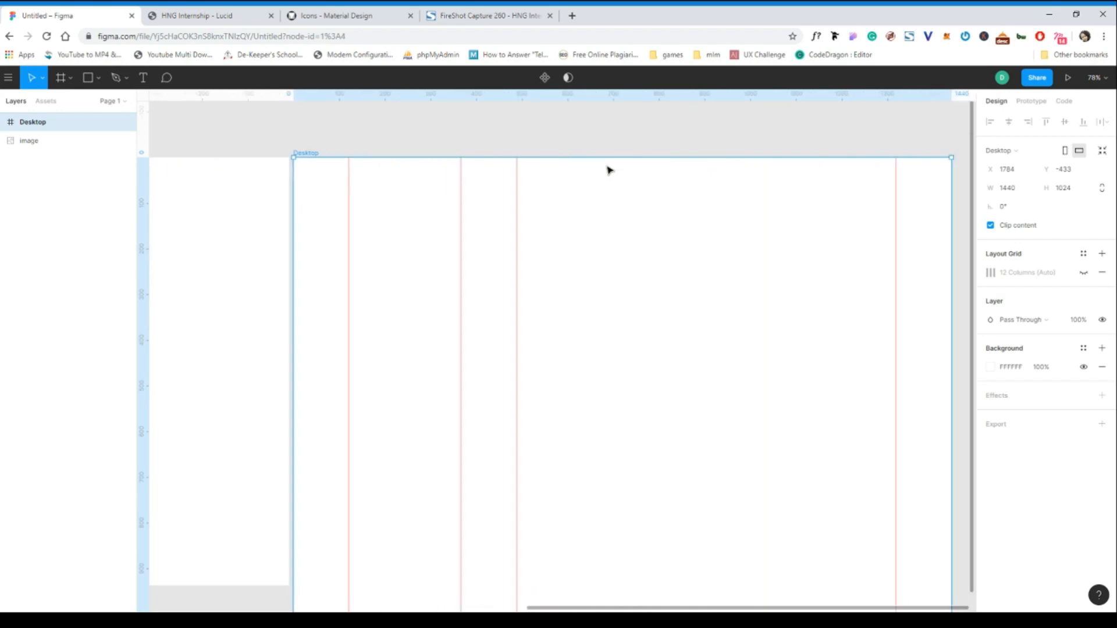
pyautogui.hscroll(-2, 608, 170)
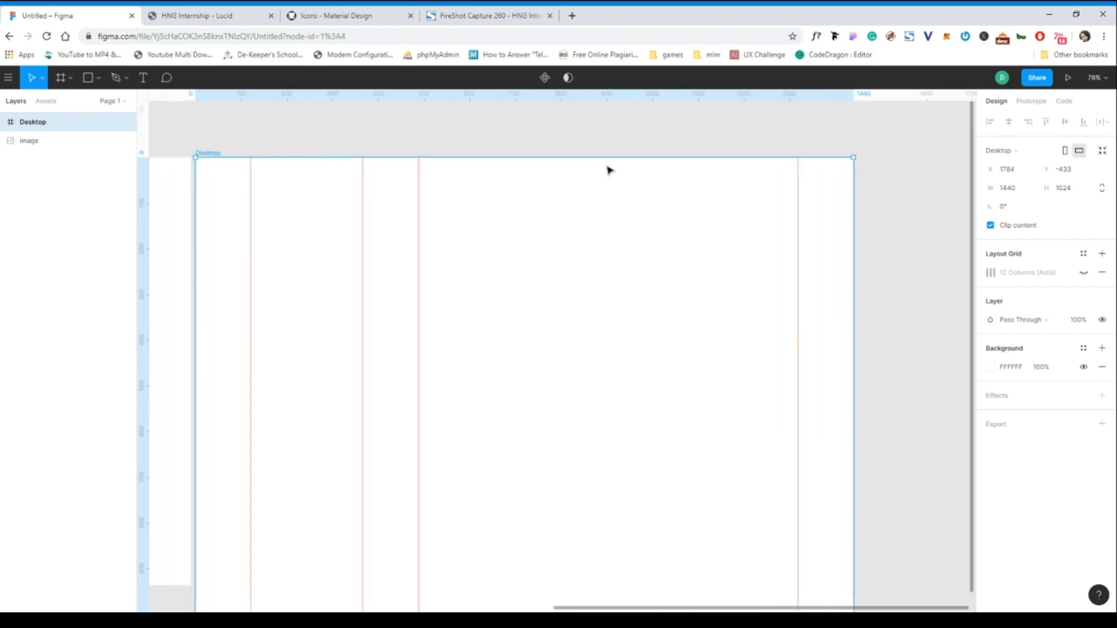
pyautogui.click(99, 82)
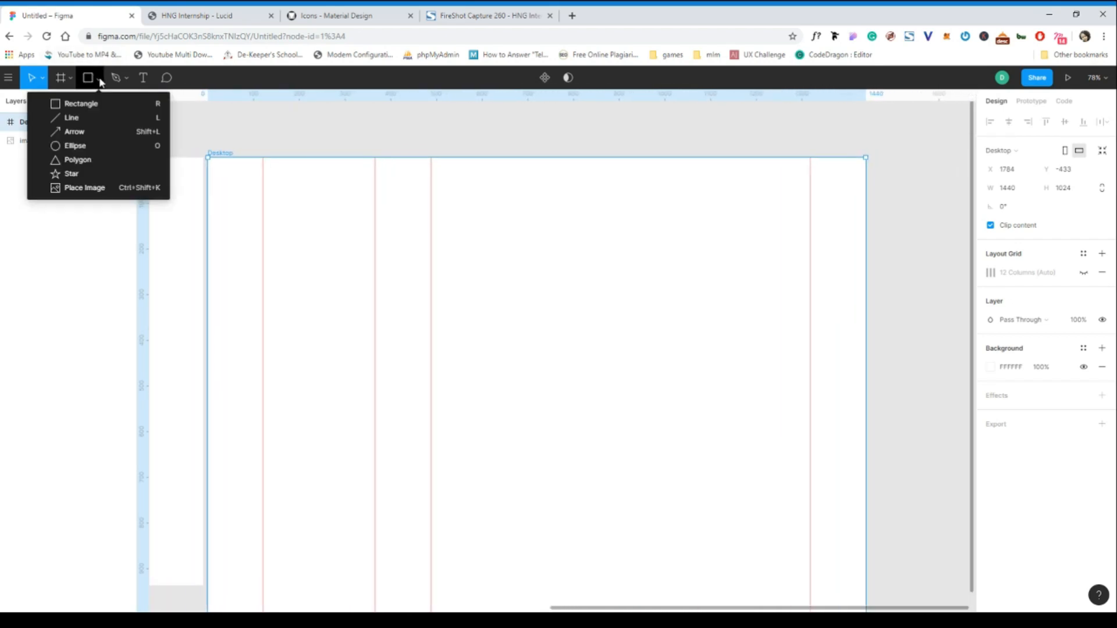
# - Draw a 1440×40 header rectangle with white FFFFFF fill across the frame top at X 0, Y 0
pyautogui.click(75, 100)
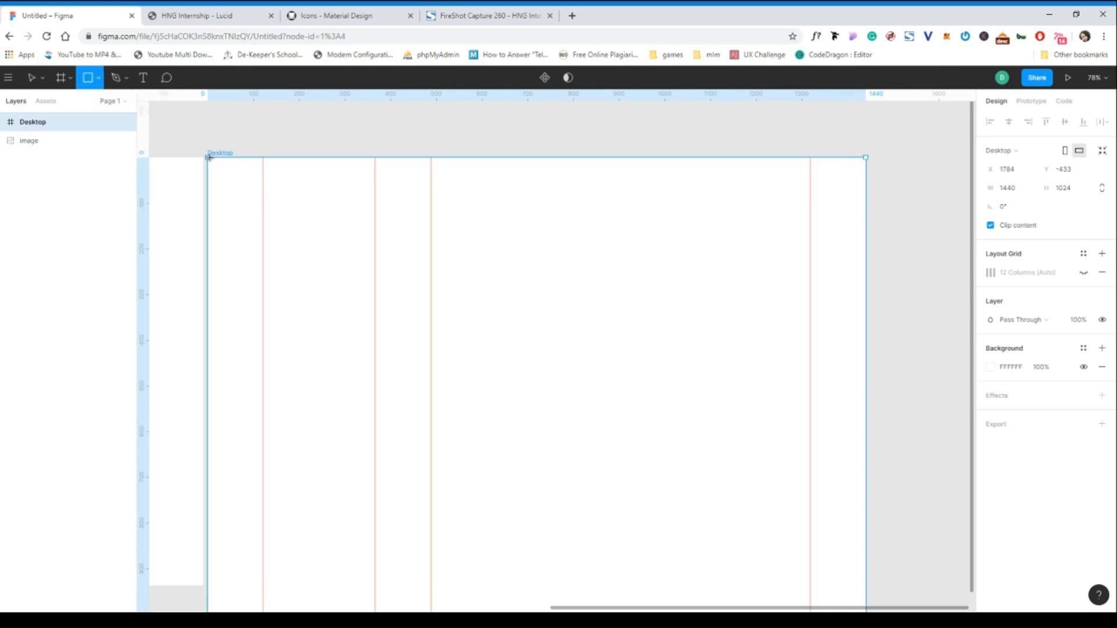
pyautogui.moveTo(208, 157)
pyautogui.mouseDown()
pyautogui.moveTo(915, 215)
pyautogui.moveTo(867, 184)
pyautogui.mouseUp()
pyautogui.click(1075, 172)
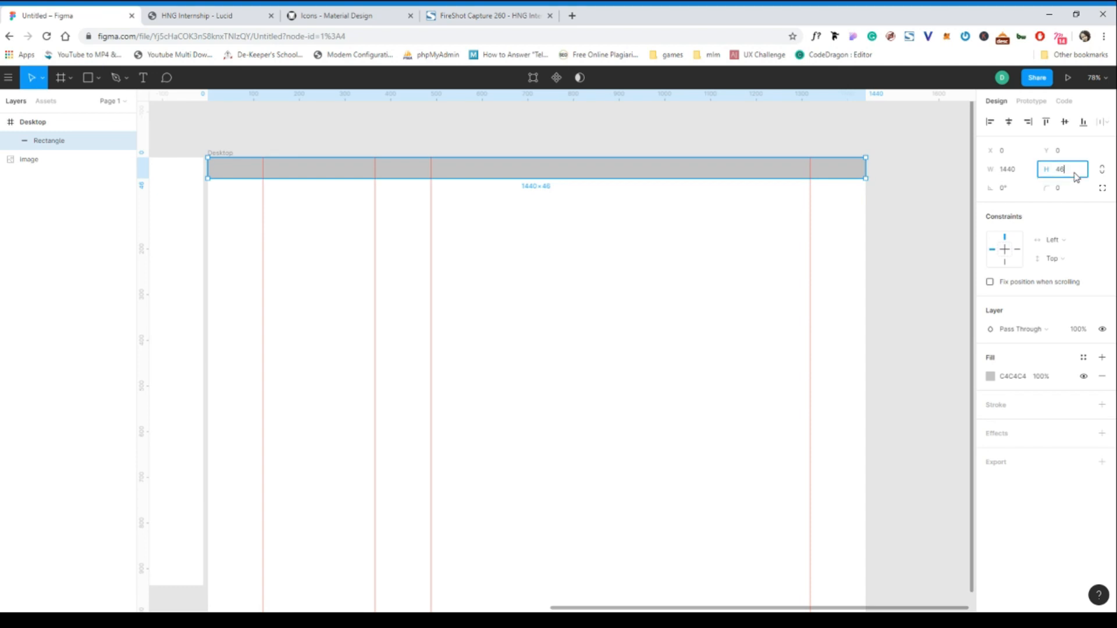
pyautogui.write('40')
pyautogui.click(1020, 382)
pyautogui.write('F')
pyautogui.click(757, 168)
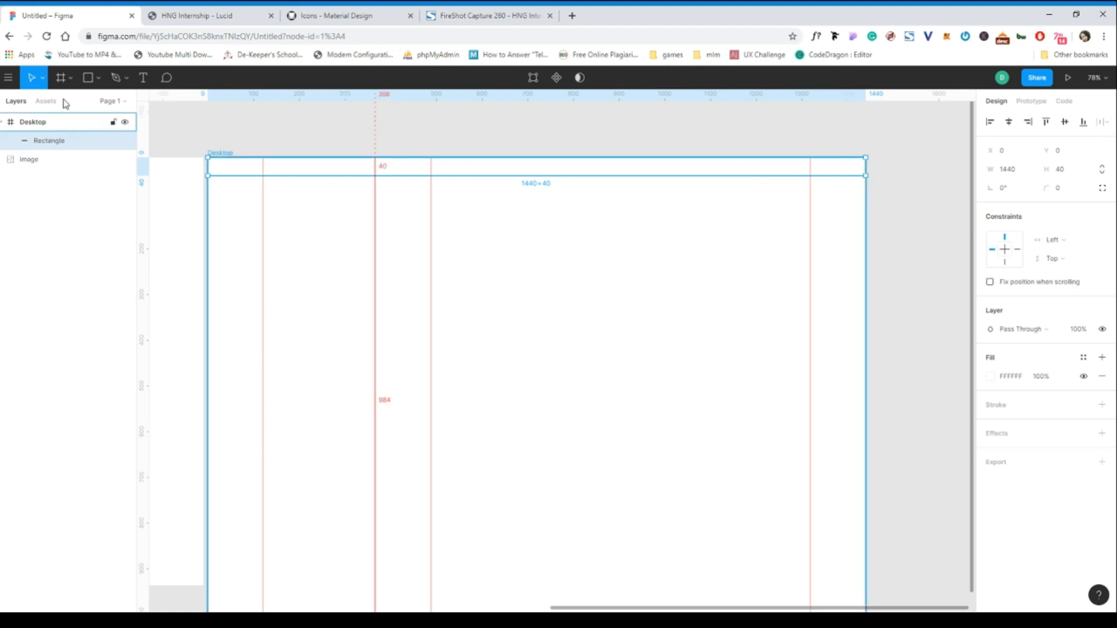
pyautogui.click(99, 81)
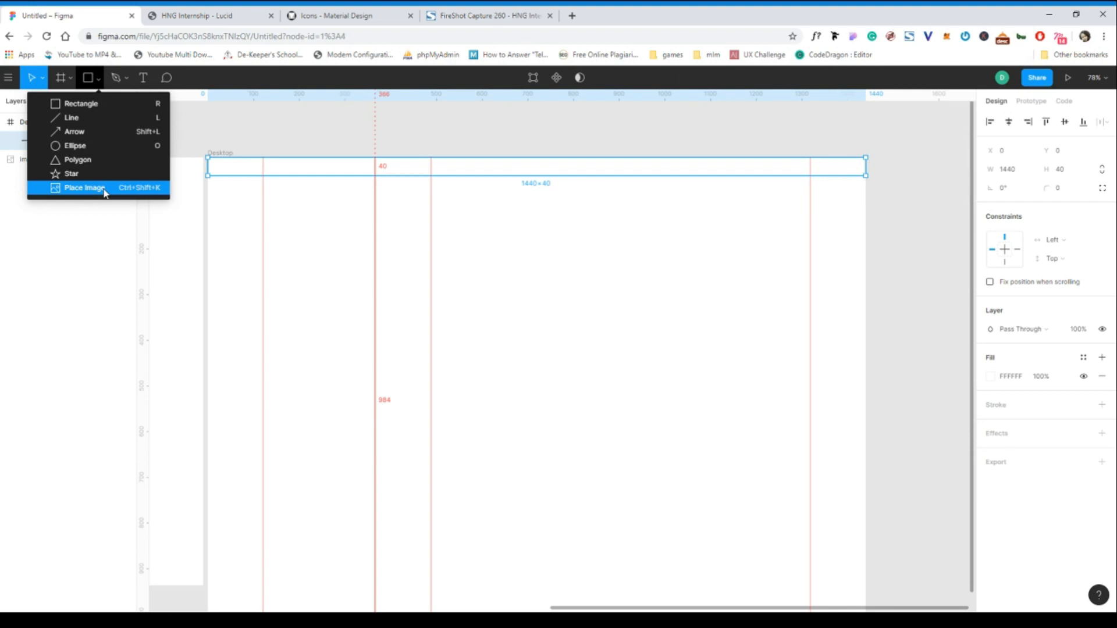
# - Draw a rectangle below the header bar, then delete the stray grey bar
pyautogui.click(93, 105)
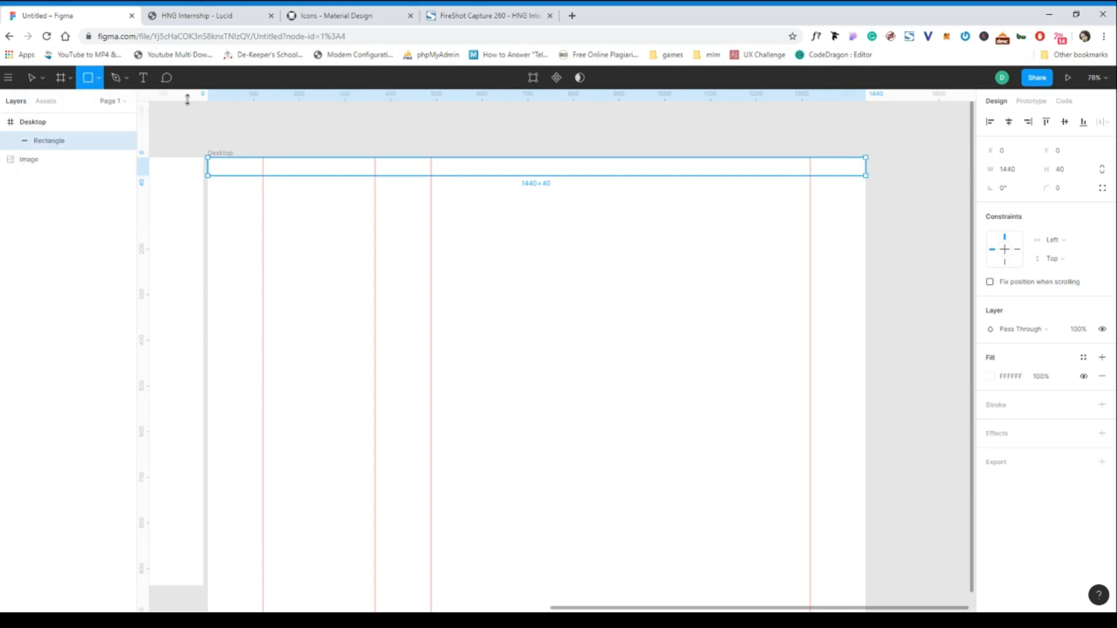
pyautogui.moveTo(188, 111); pyautogui.dragTo(553, 149)
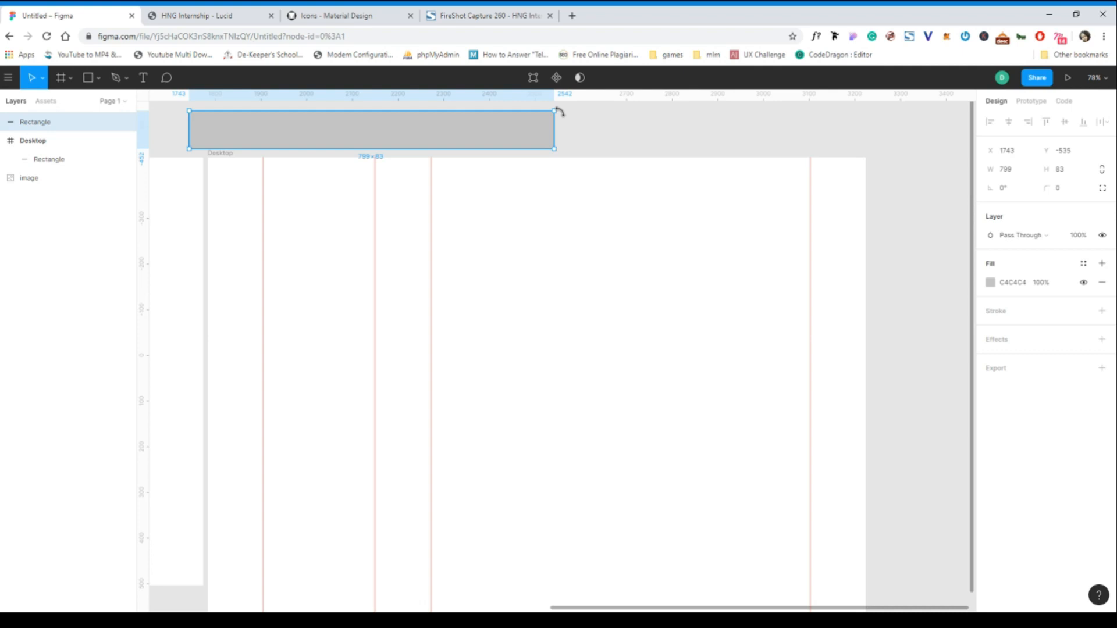
pyautogui.press('Delete')
# - Give the 1440×40 top strip a 1 px light-grey inside stroke
pyautogui.click(562, 168)
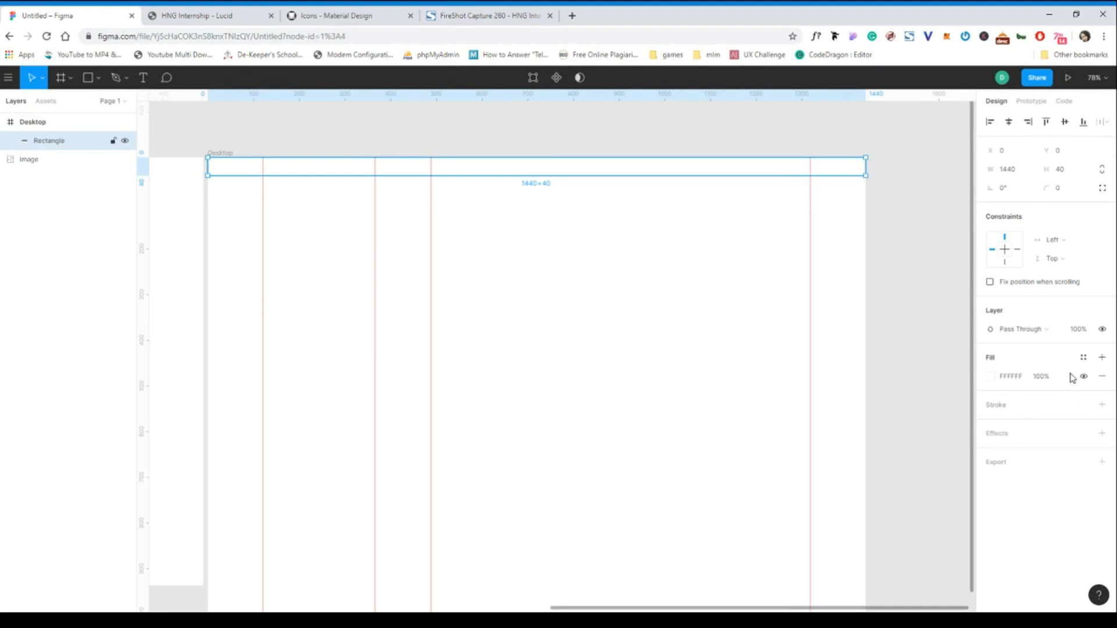
pyautogui.click(722, 245)
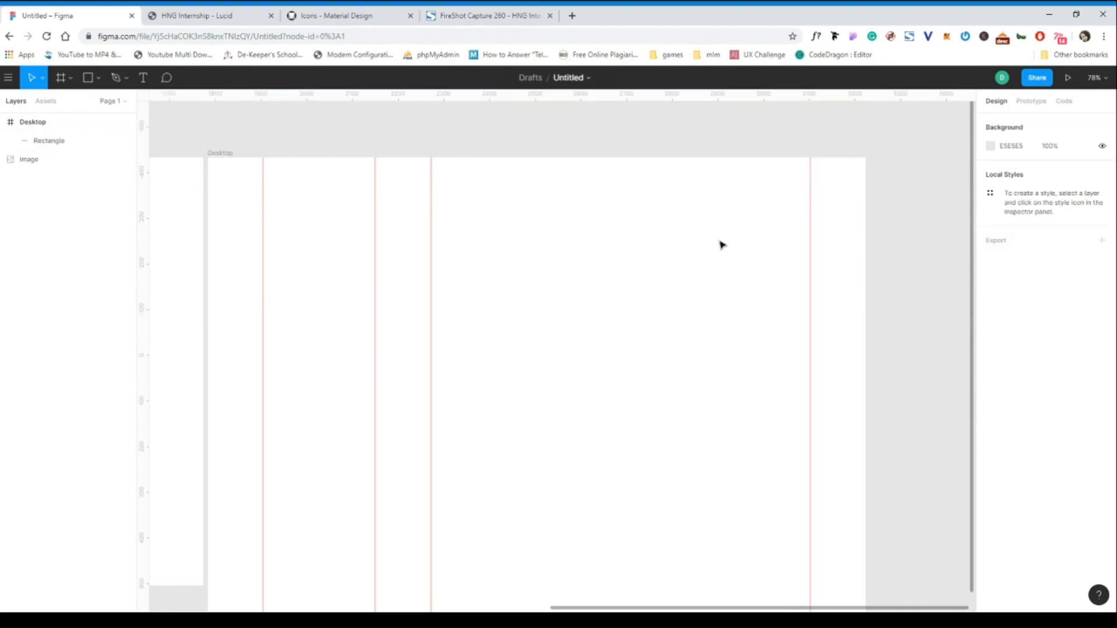
pyautogui.click(722, 175)
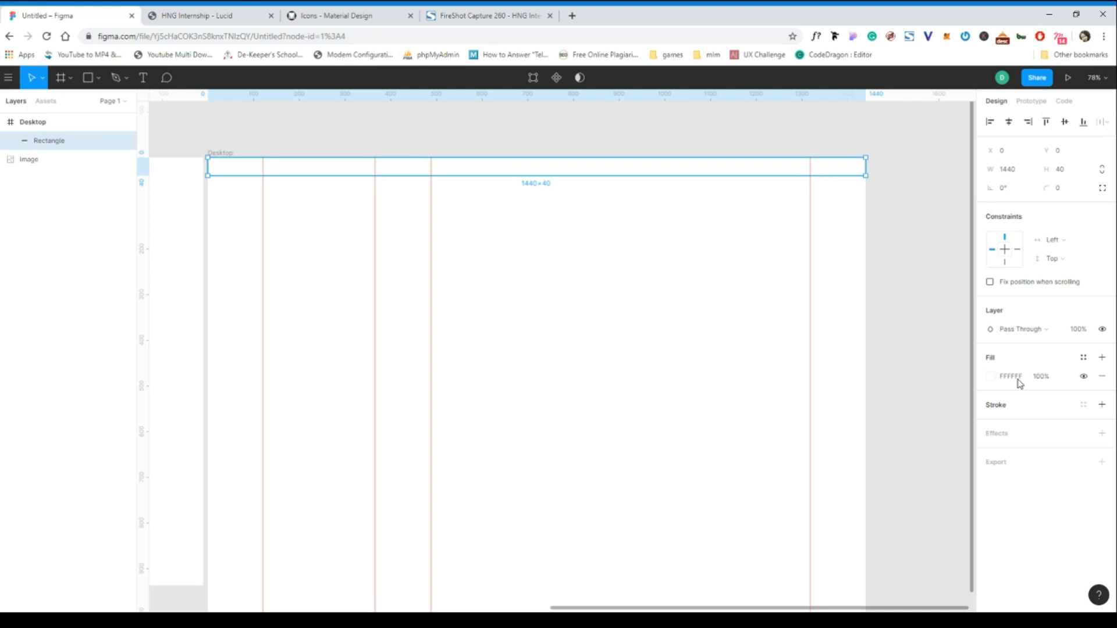
pyautogui.click(1102, 406)
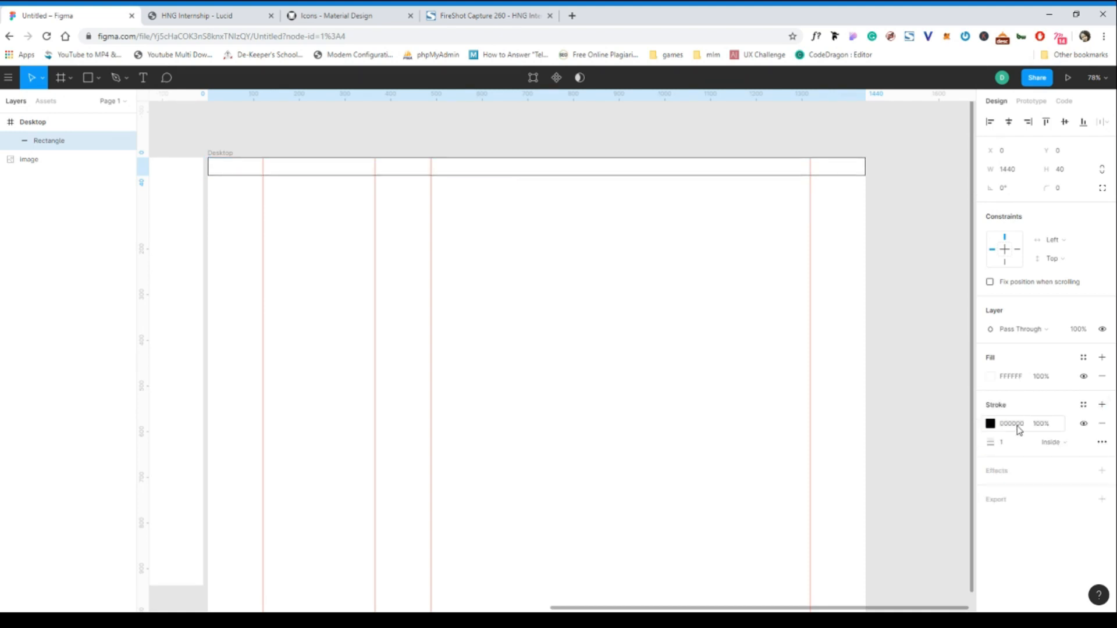
pyautogui.click(1019, 424)
pyautogui.write('d0')
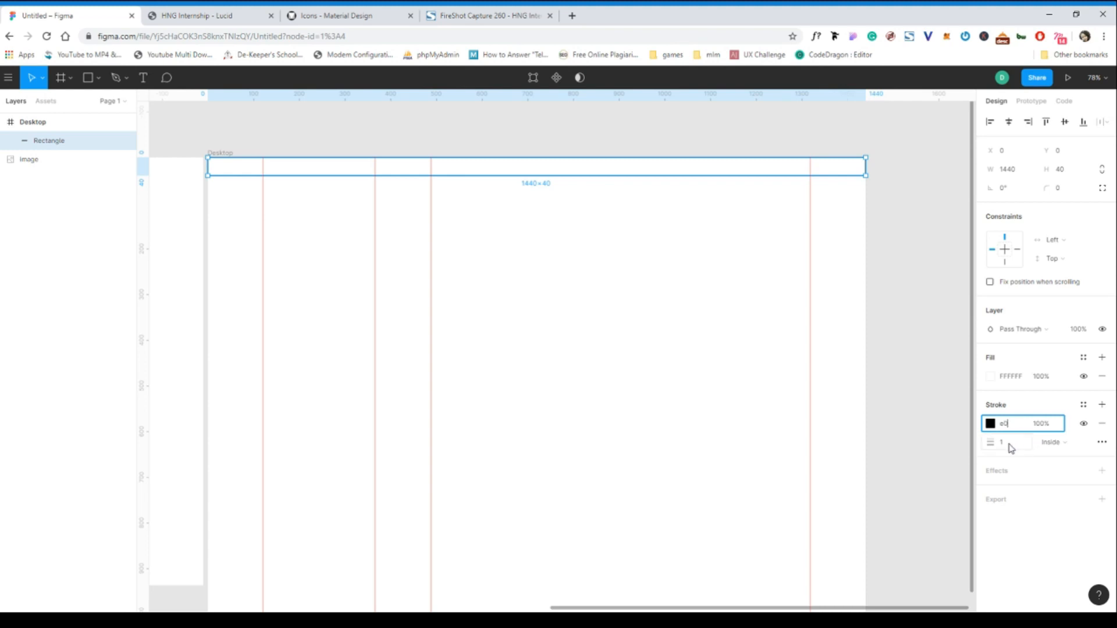
pyautogui.click(738, 205)
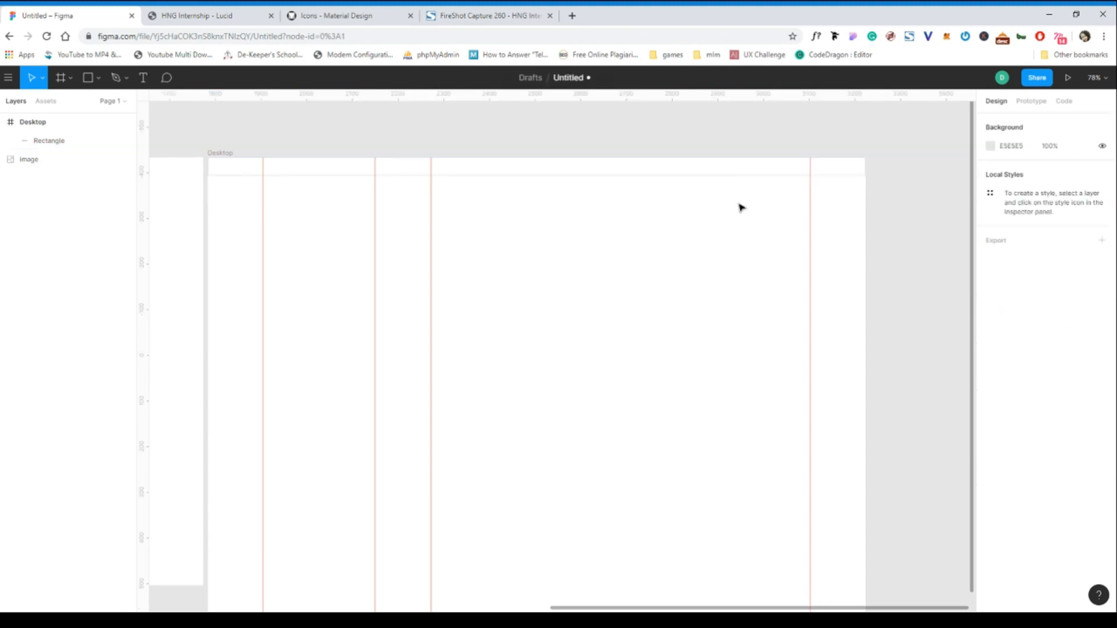
pyautogui.click(670, 170)
# - Pan left and select the pasted blog reference image to review it
pyautogui.click(695, 153)
pyautogui.hscroll(-10, 424, 229)
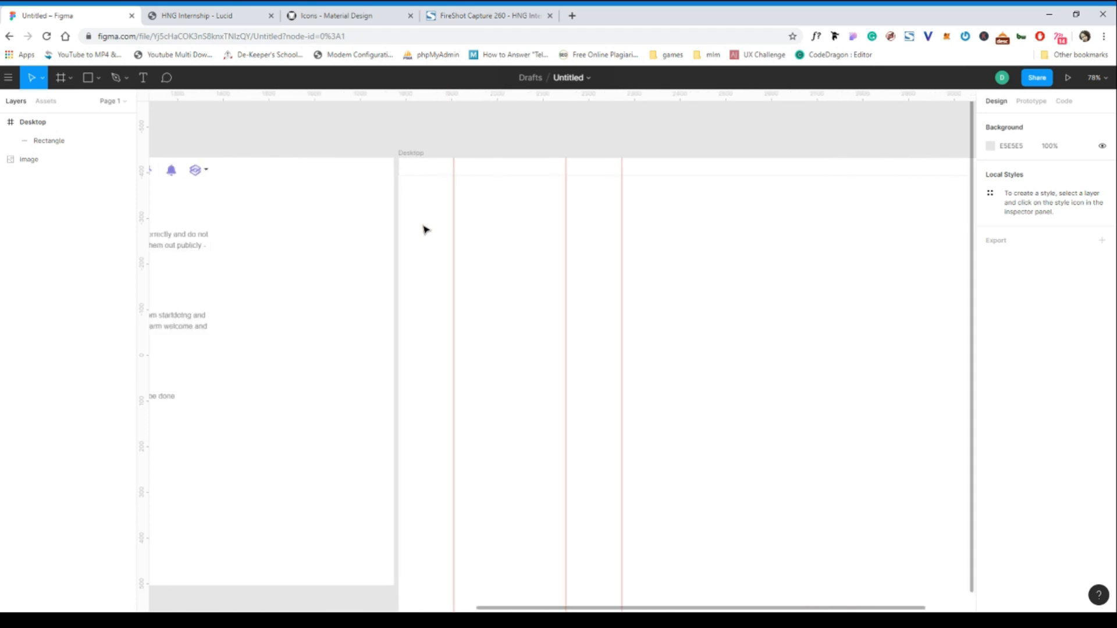
pyautogui.hscroll(-6, 424, 229)
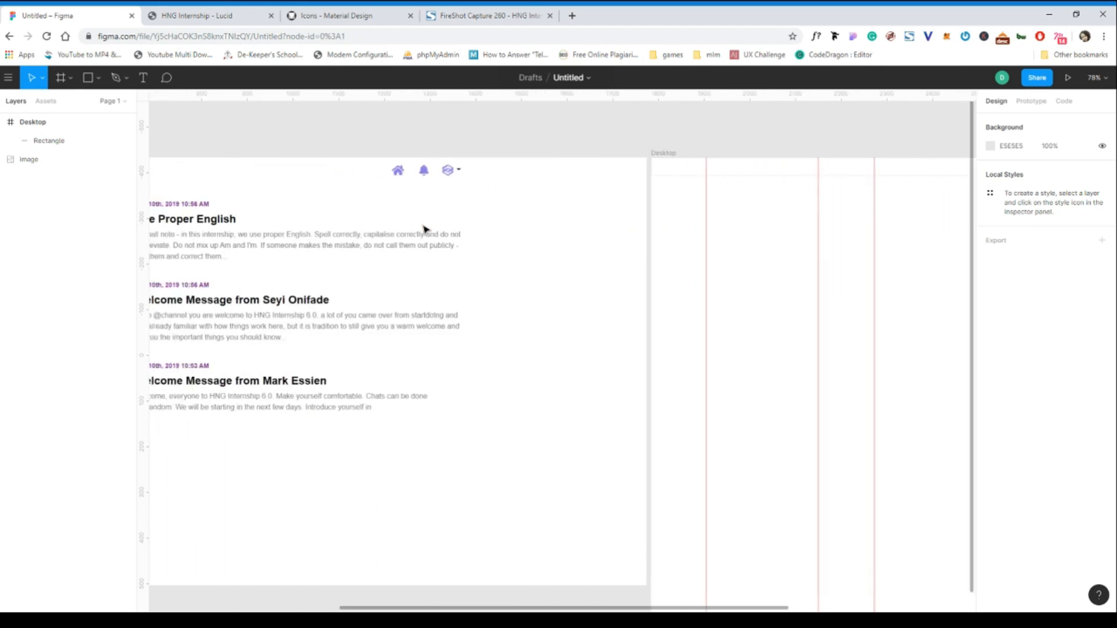
pyautogui.hscroll(-2, 424, 229)
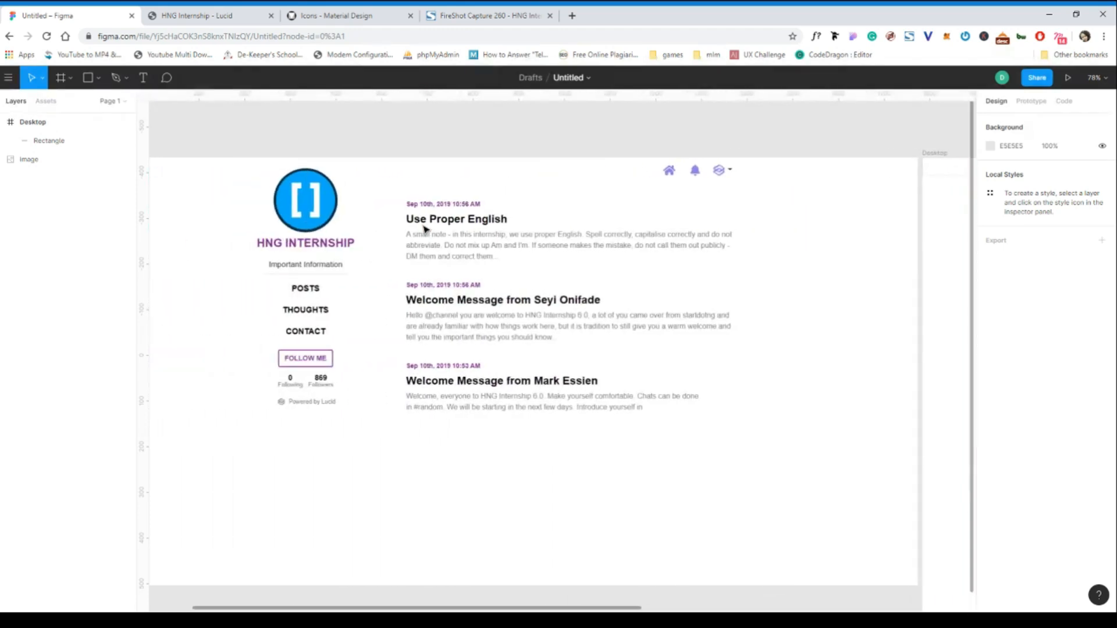
pyautogui.click(377, 170)
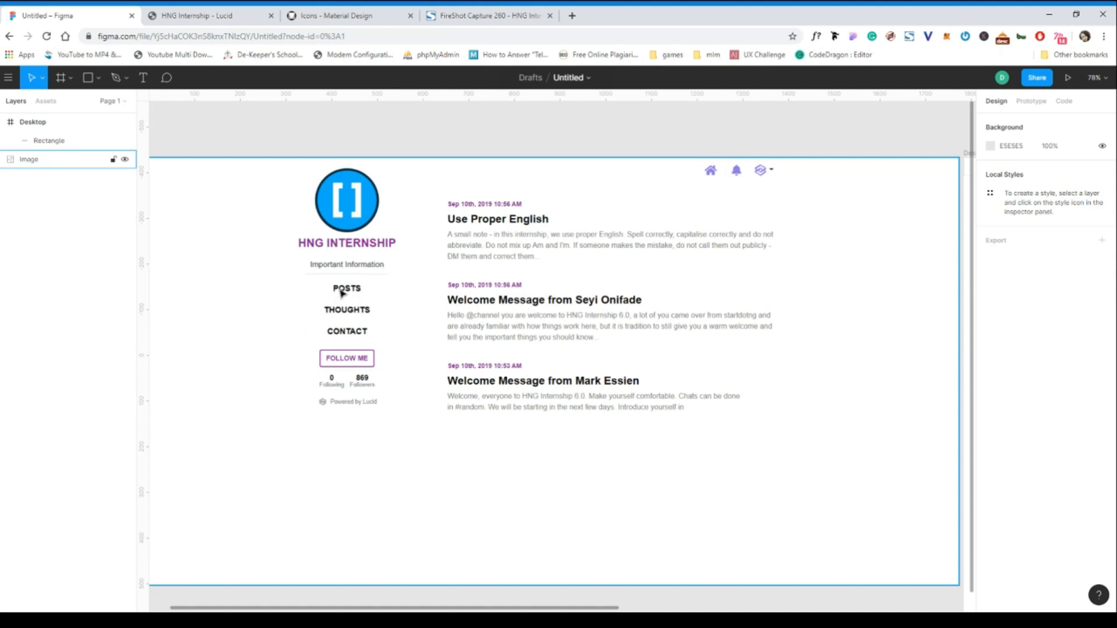
# - Pan back and bring up the live HNG Internship - Lucid blog
pyautogui.hscroll(5, 343, 381)
pyautogui.hscroll(15, 344, 381)
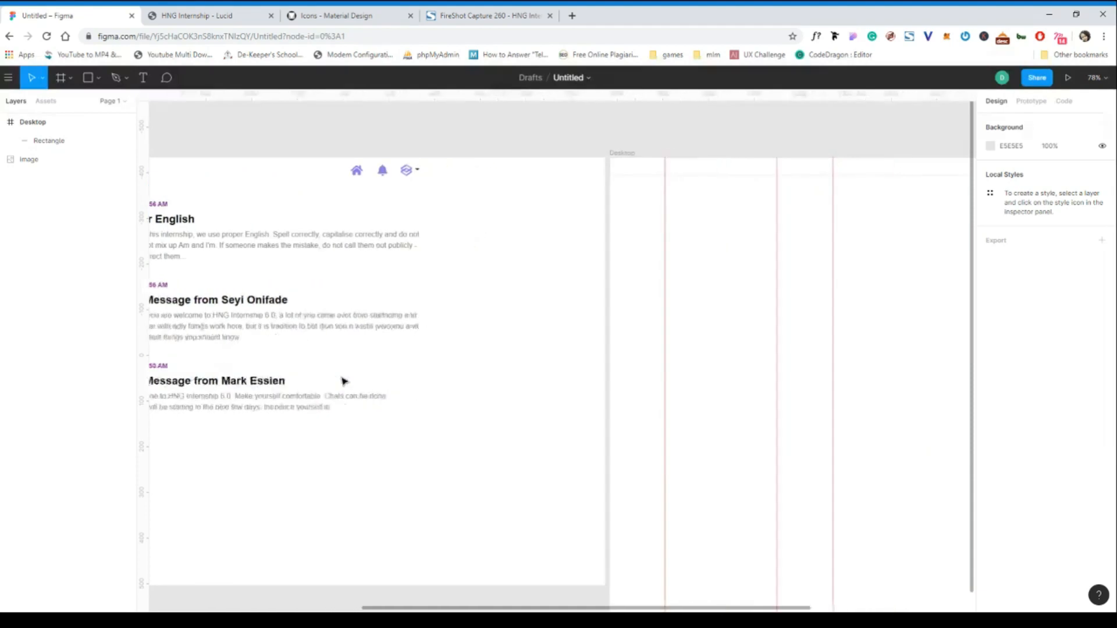
pyautogui.hscroll(2, 344, 381)
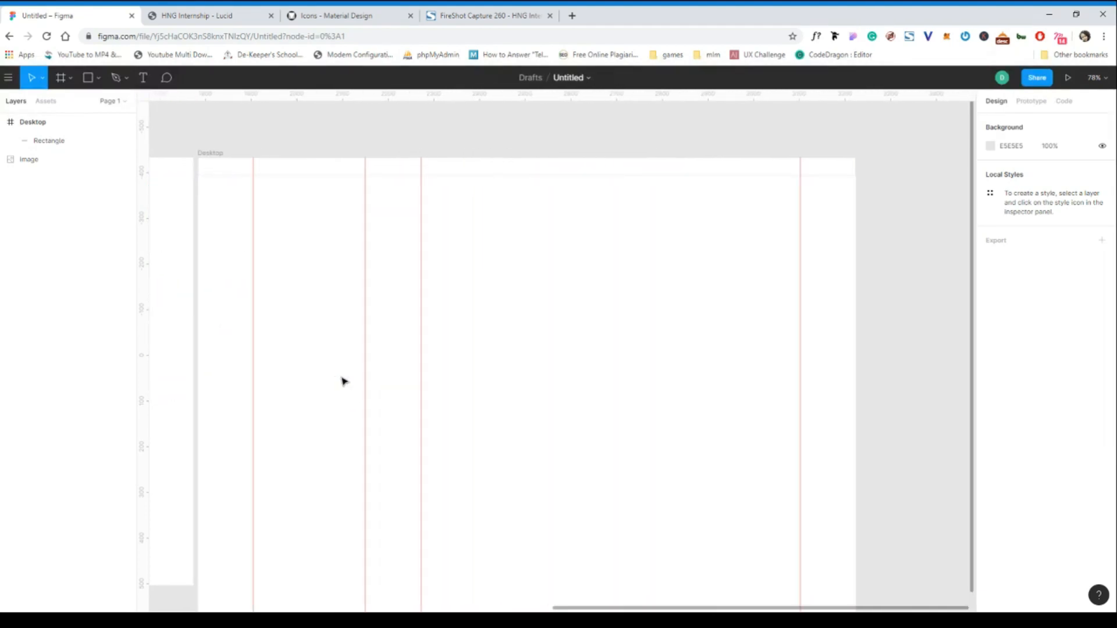
pyautogui.click(189, 18)
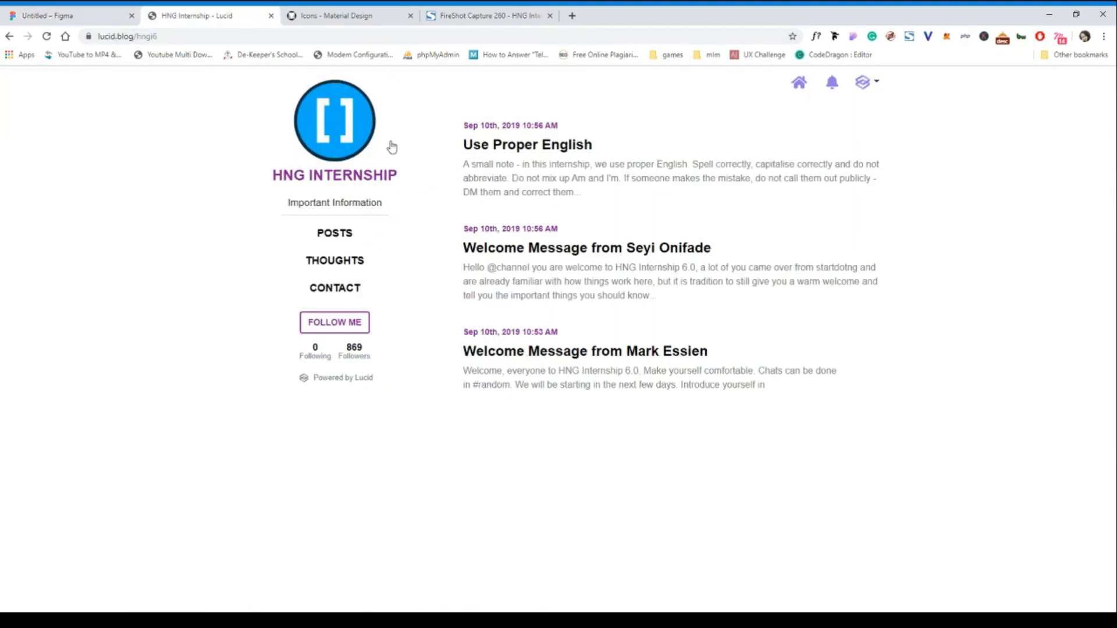
# - Compare the live HNG blog with the design, ending on the Untitled Figma file
pyautogui.click(86, 22)
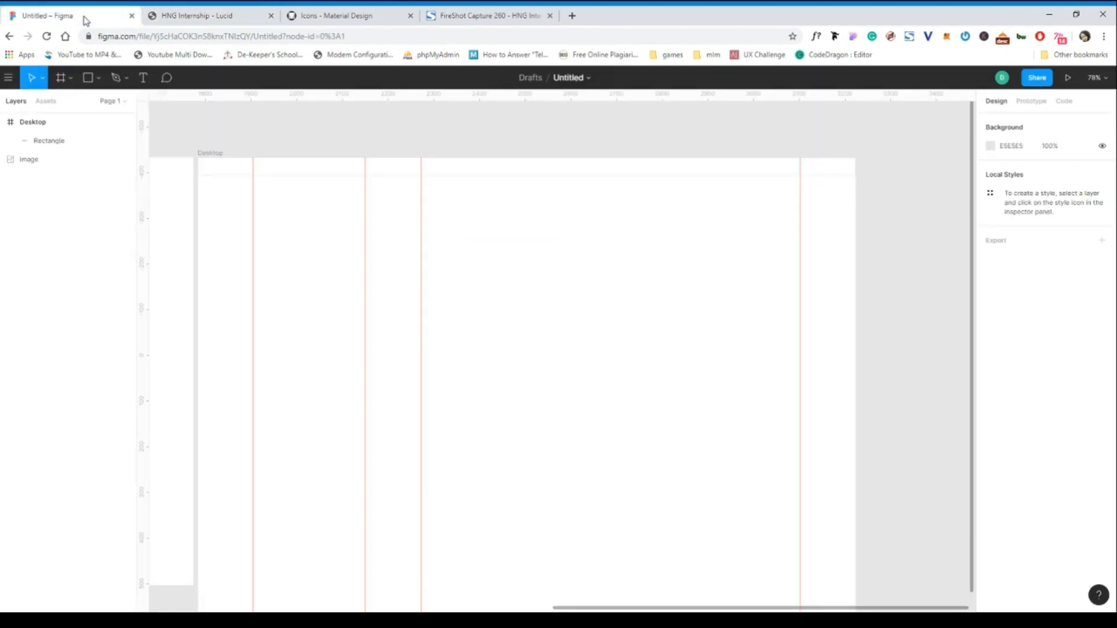
pyautogui.click(178, 22)
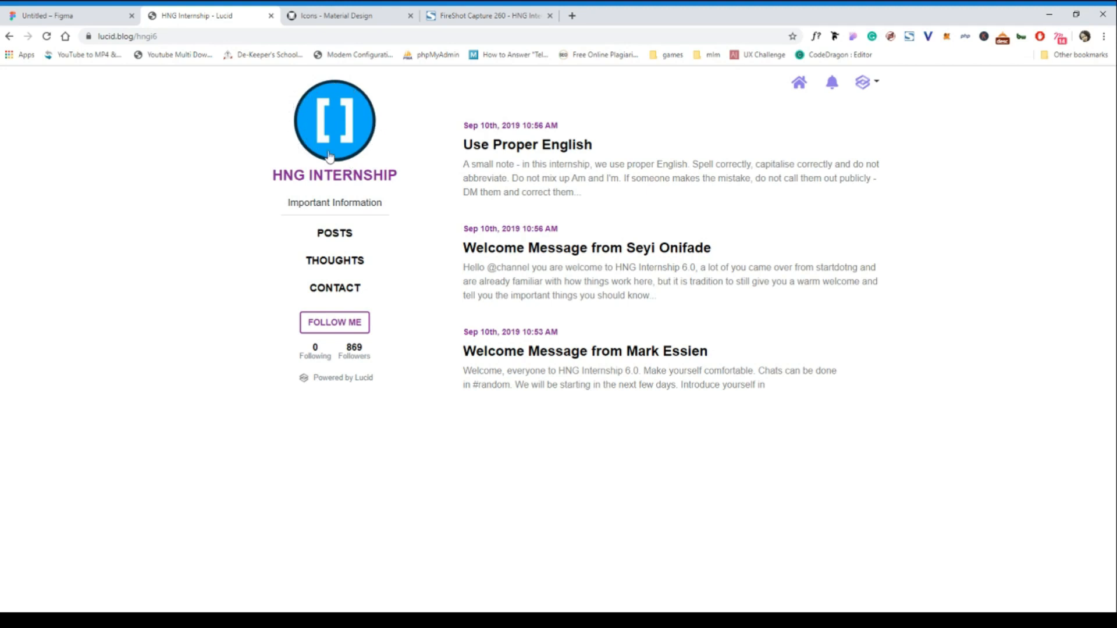
pyautogui.click(75, 16)
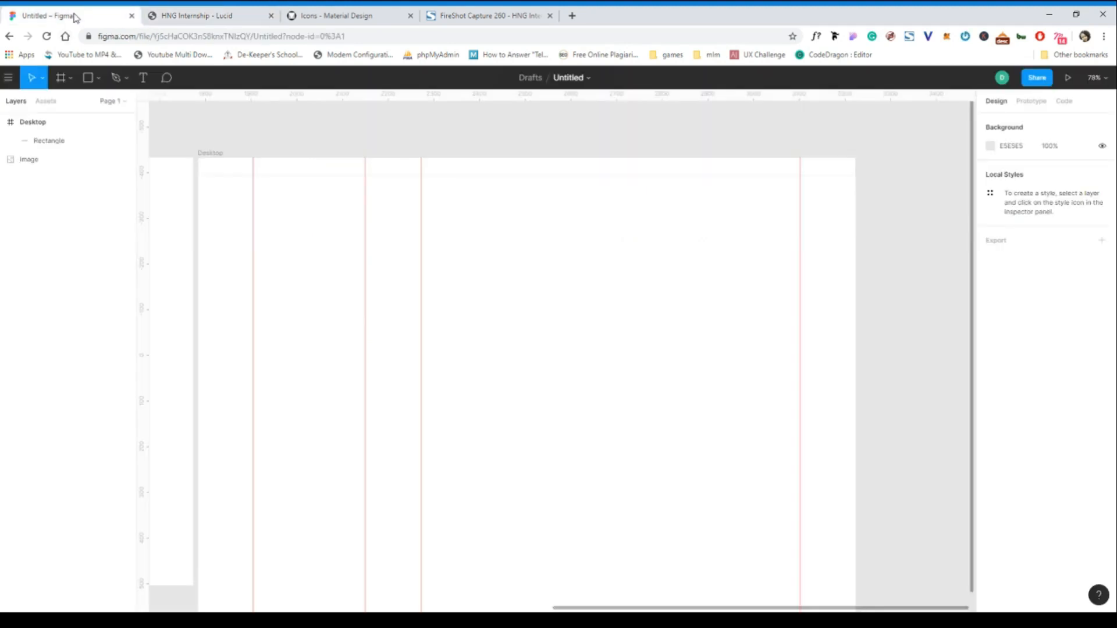
# - Draw a 145×145 circle near the Desktop frame's top-left, replacing a misshapen oval
pyautogui.click(99, 79)
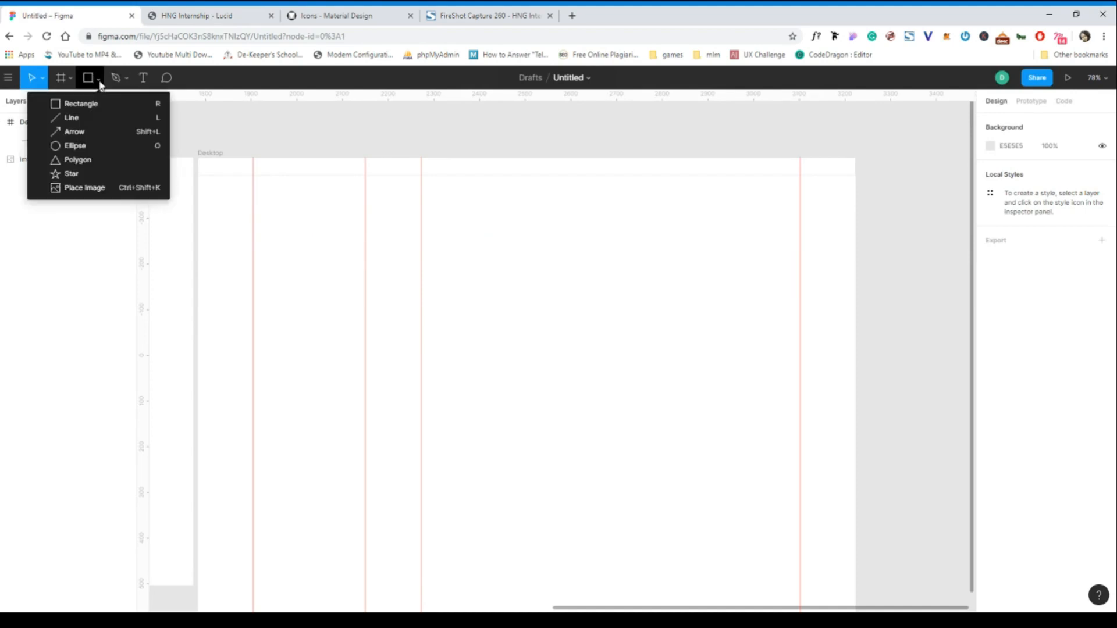
pyautogui.click(71, 146)
pyautogui.moveTo(274, 202)
pyautogui.mouseDown()
pyautogui.moveTo(354, 277)
pyautogui.moveTo(332, 233)
pyautogui.moveTo(349, 294)
pyautogui.moveTo(383, 285)
pyautogui.moveTo(374, 267)
pyautogui.moveTo(349, 262)
pyautogui.moveTo(344, 281)
pyautogui.moveTo(349, 245)
pyautogui.moveTo(337, 291)
pyautogui.moveTo(355, 273)
pyautogui.moveTo(351, 298)
pyautogui.moveTo(352, 256)
pyautogui.mouseUp()
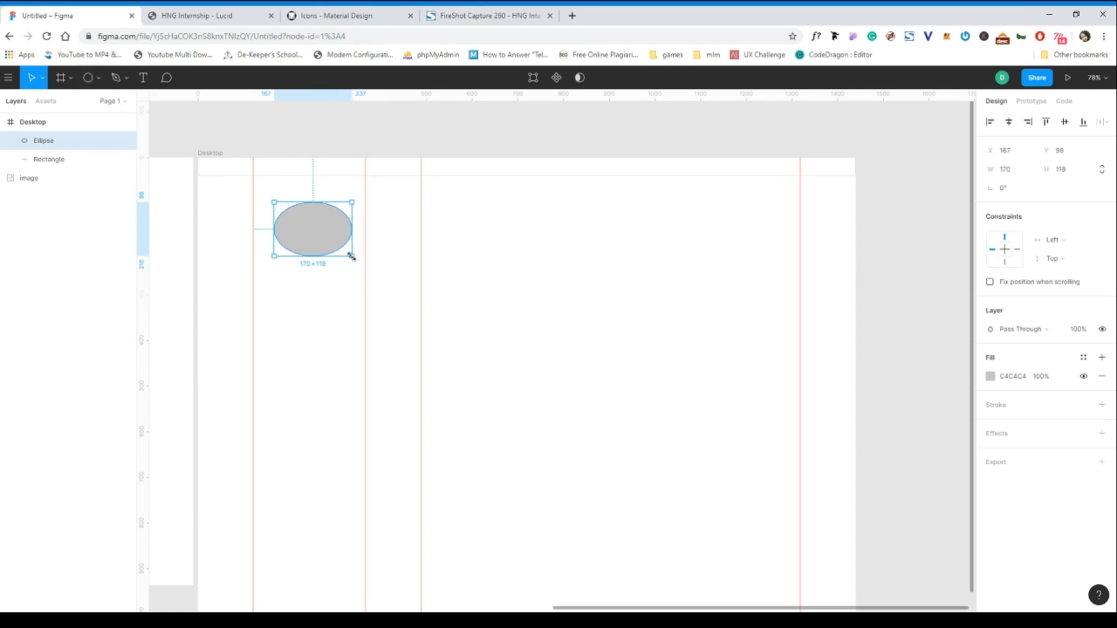
pyautogui.press('Delete')
pyautogui.click(89, 77)
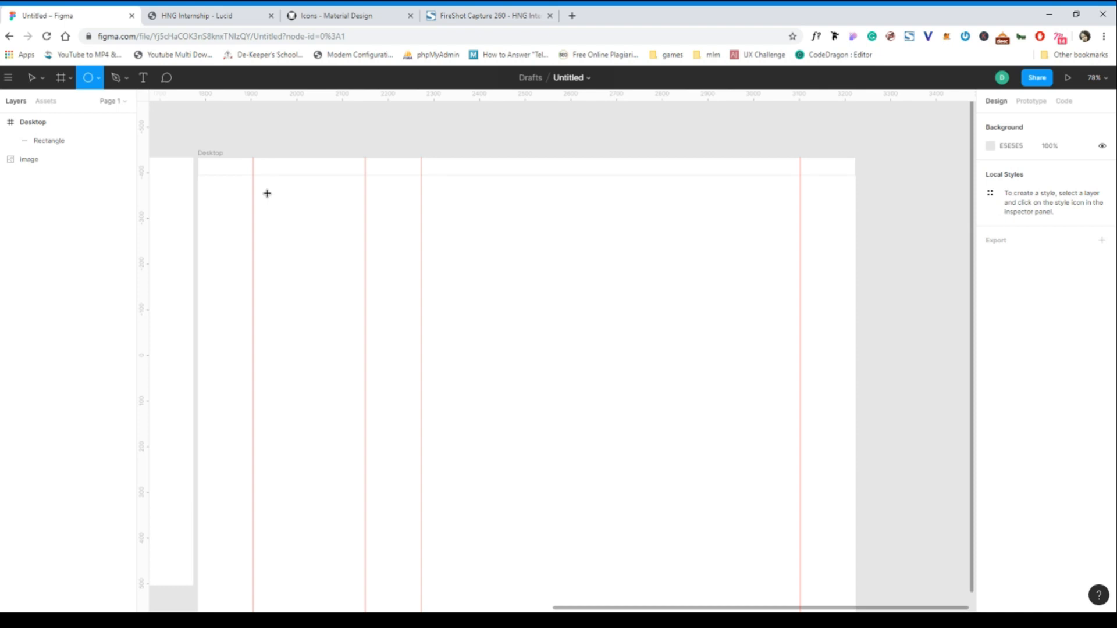
pyautogui.moveTo(267, 193)
pyautogui.mouseDown()
pyautogui.moveTo(352, 257)
pyautogui.moveTo(312, 232)
pyautogui.mouseUp()
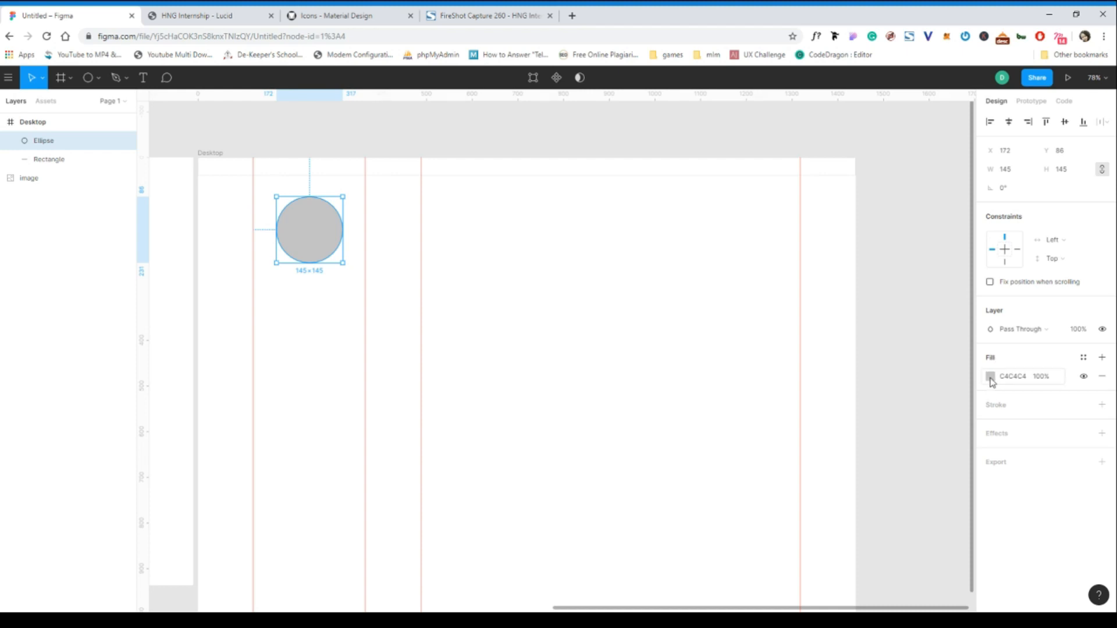
# - Fill the circle with a portrait photo as an image fill
pyautogui.click(990, 376)
pyautogui.click(853, 309)
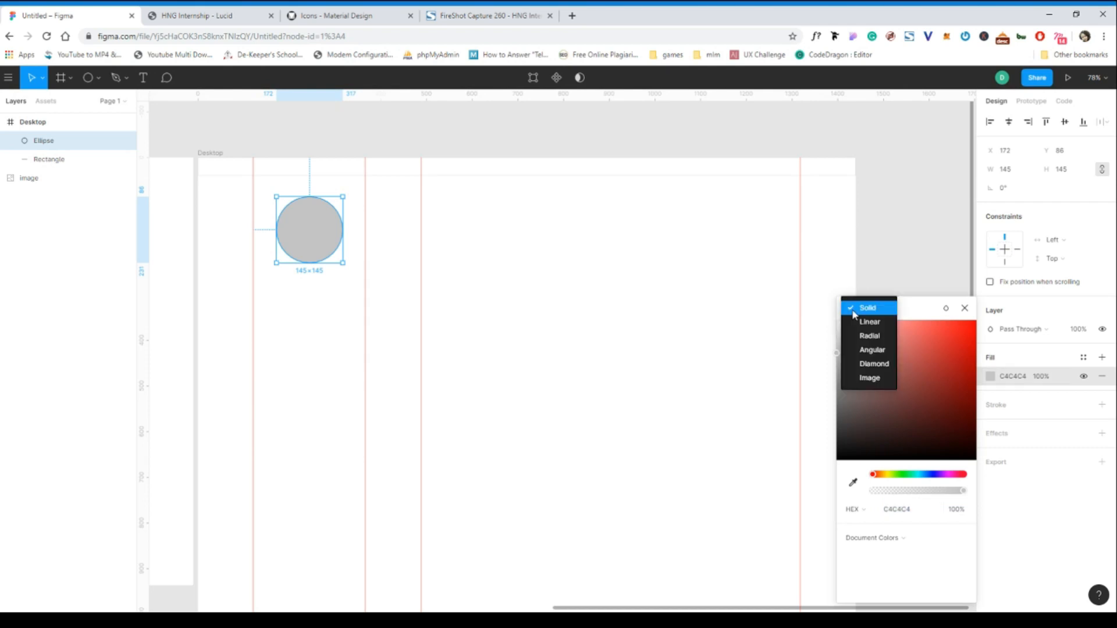
pyautogui.click(871, 379)
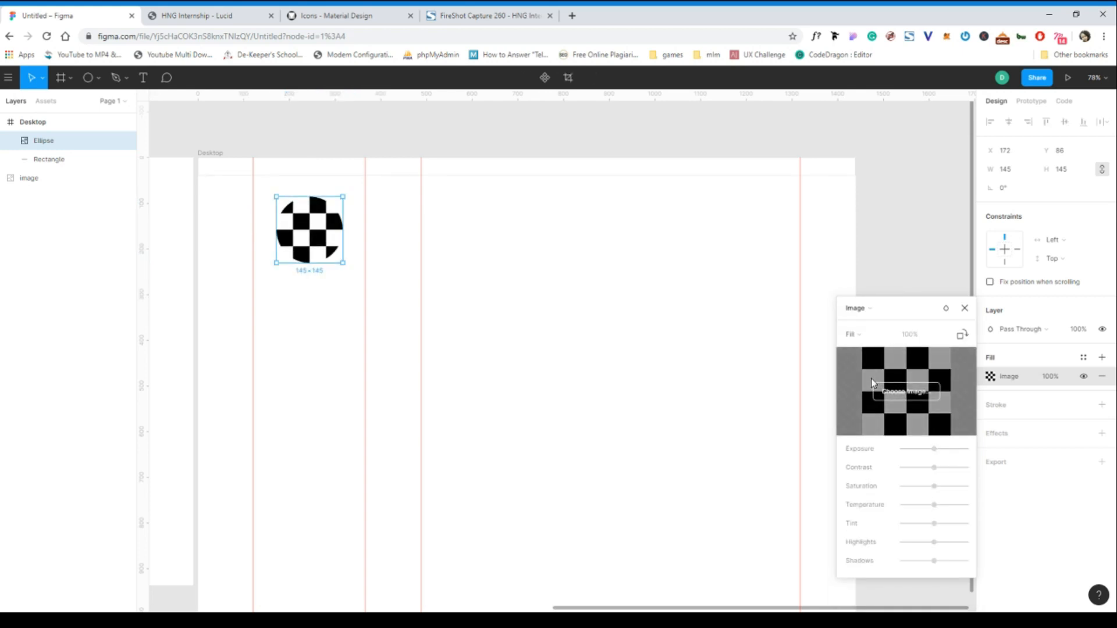
pyautogui.click(913, 395)
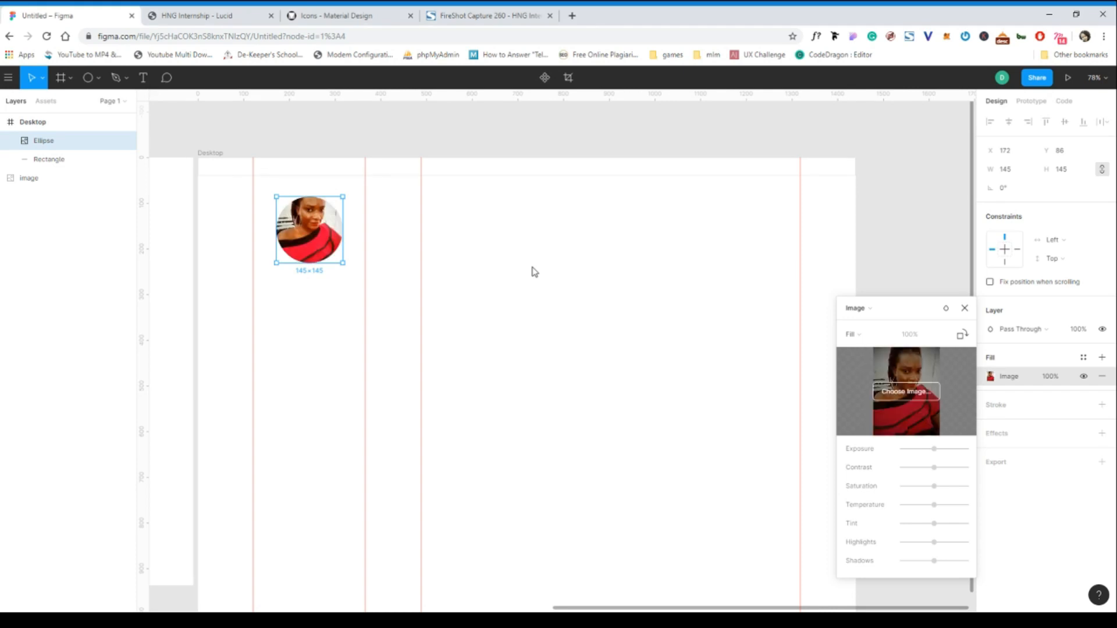
pyautogui.click(964, 309)
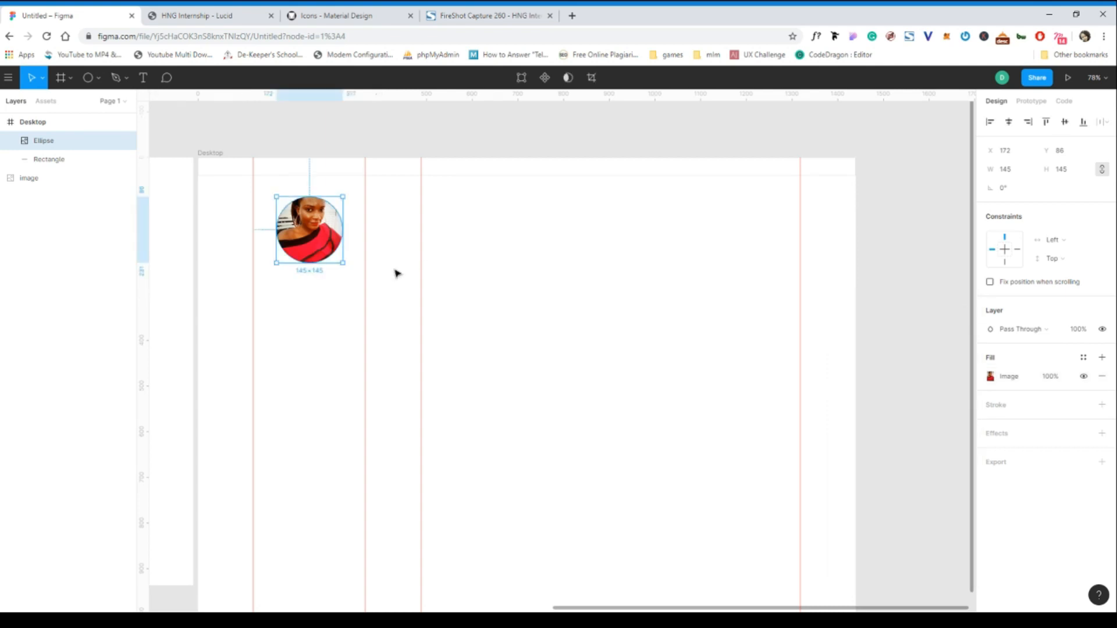
pyautogui.doubleClick(309, 221)
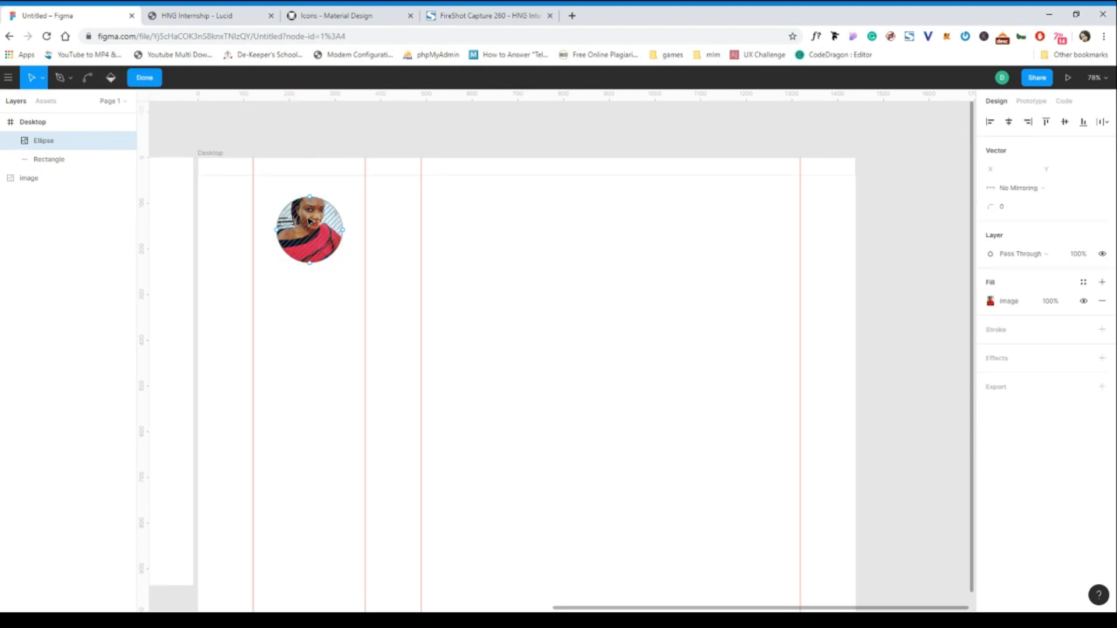
# - Draw a second 145×145 circle, Ellipse 2, at X 172, Y 277 below the avatar
pyautogui.click(145, 77)
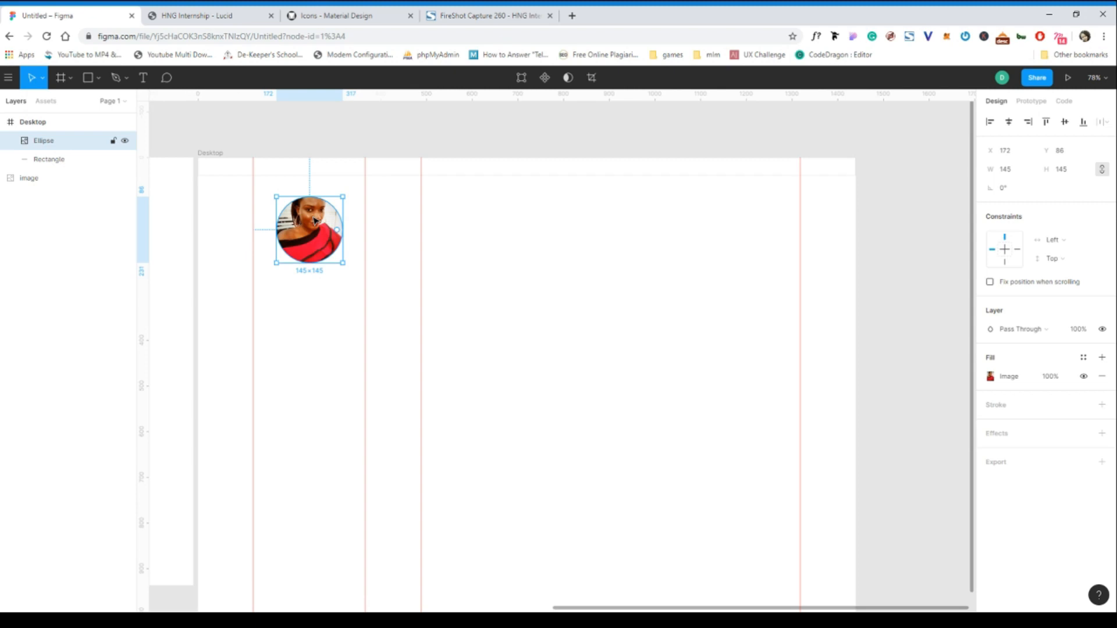
pyautogui.click(98, 78)
pyautogui.click(74, 145)
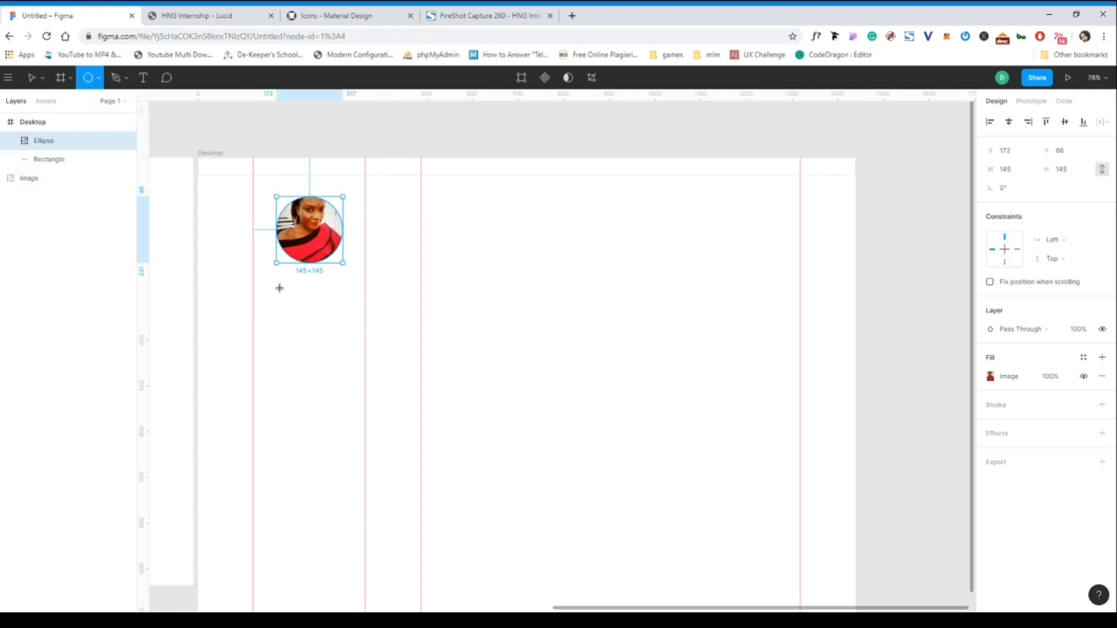
pyautogui.moveTo(282, 286); pyautogui.dragTo(329, 325)
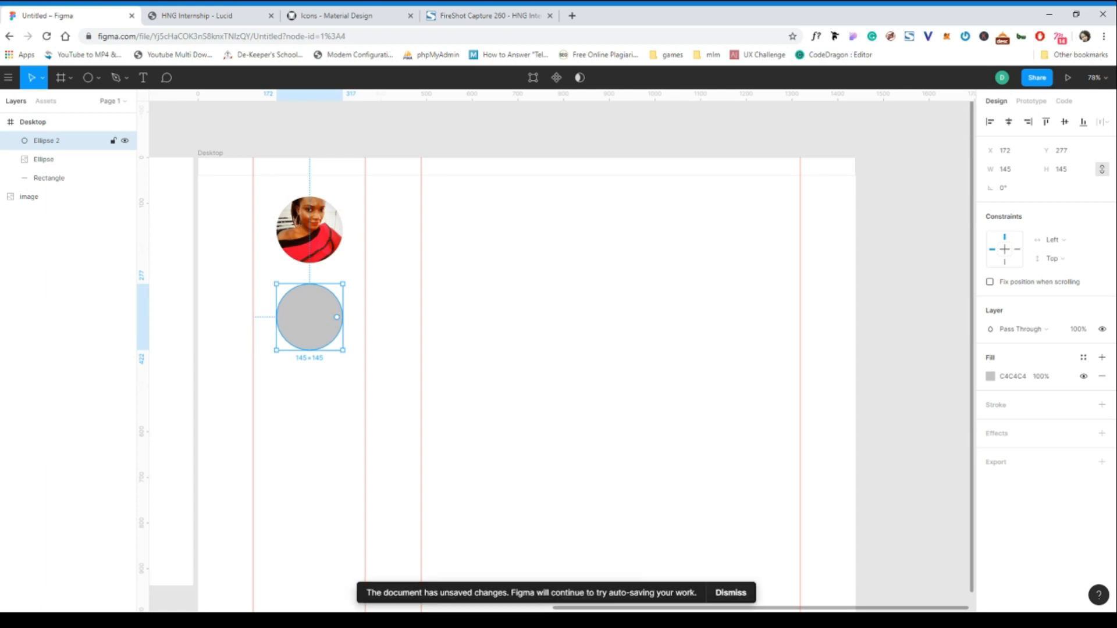
pyautogui.click(99, 79)
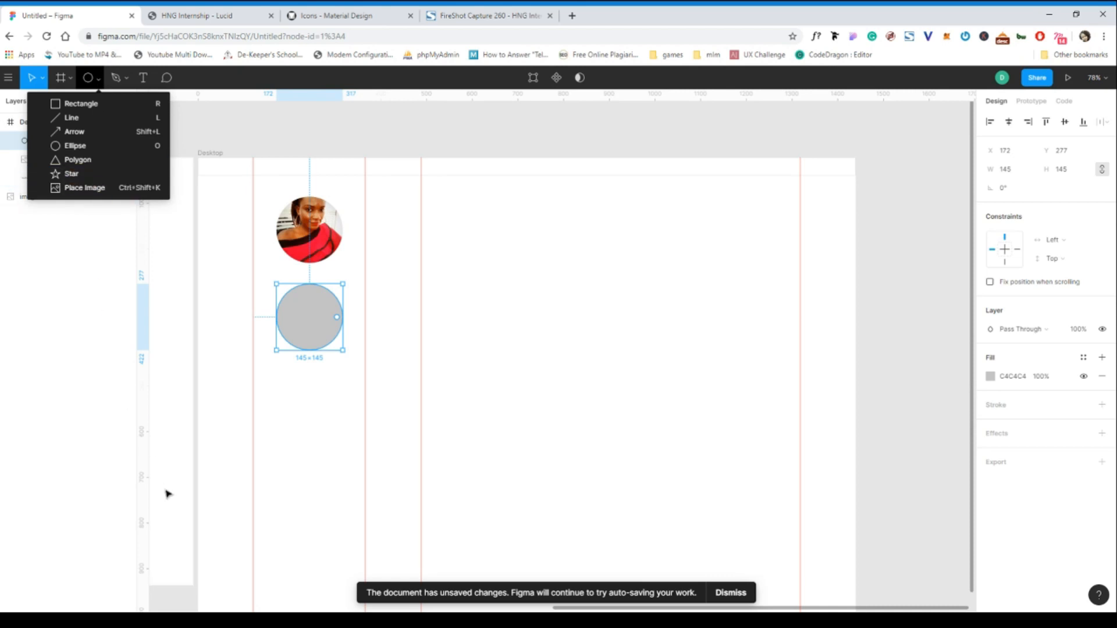
# - Scale the full-length photo to 360.63×540.89 and place it at X 100, Y 191
pyautogui.click(146, 620)
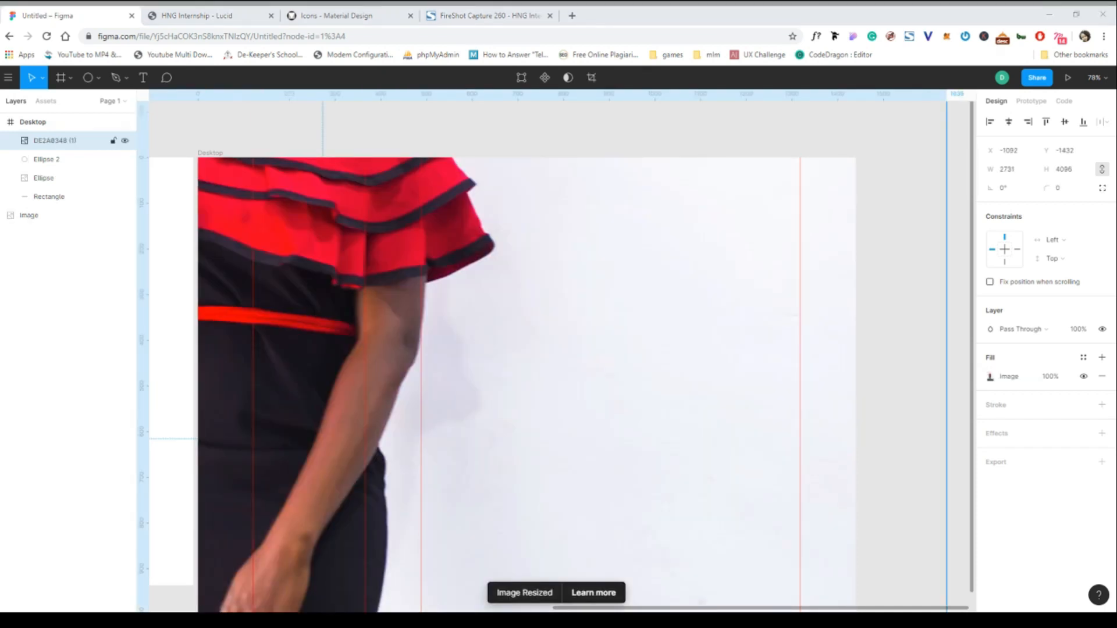
pyautogui.click(66, 141)
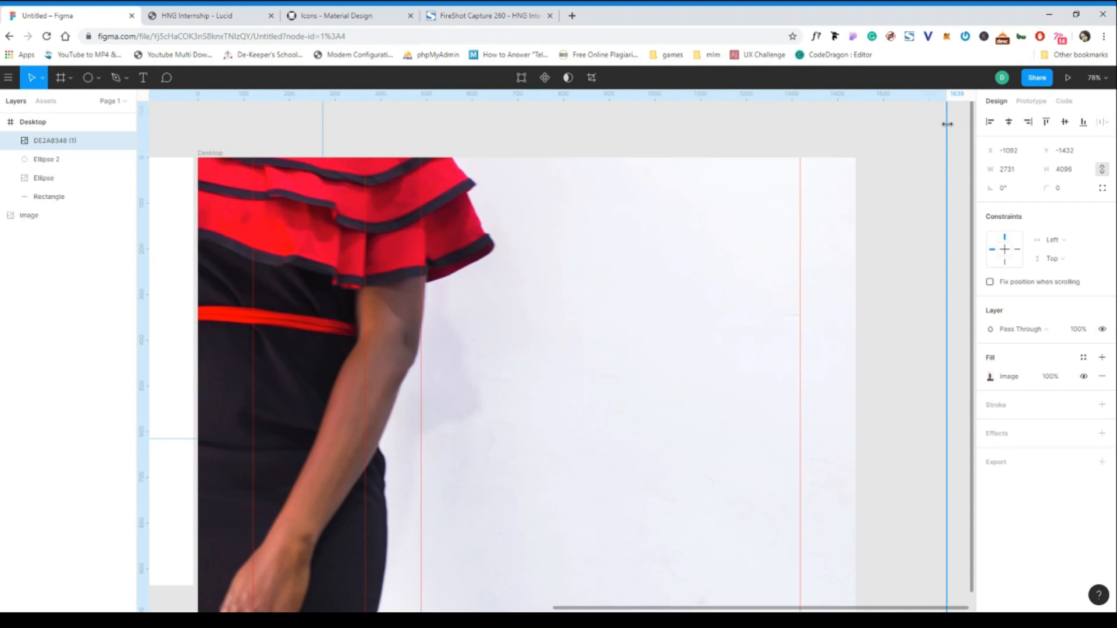
pyautogui.press('k')
pyautogui.moveTo(943, 128); pyautogui.dragTo(490, 288)
pyautogui.moveTo(347, 286); pyautogui.dragTo(578, 349)
pyautogui.moveTo(727, 248); pyautogui.dragTo(456, 357)
pyautogui.moveTo(418, 303); pyautogui.dragTo(389, 446)
pyautogui.moveTo(359, 519); pyautogui.dragTo(339, 314)
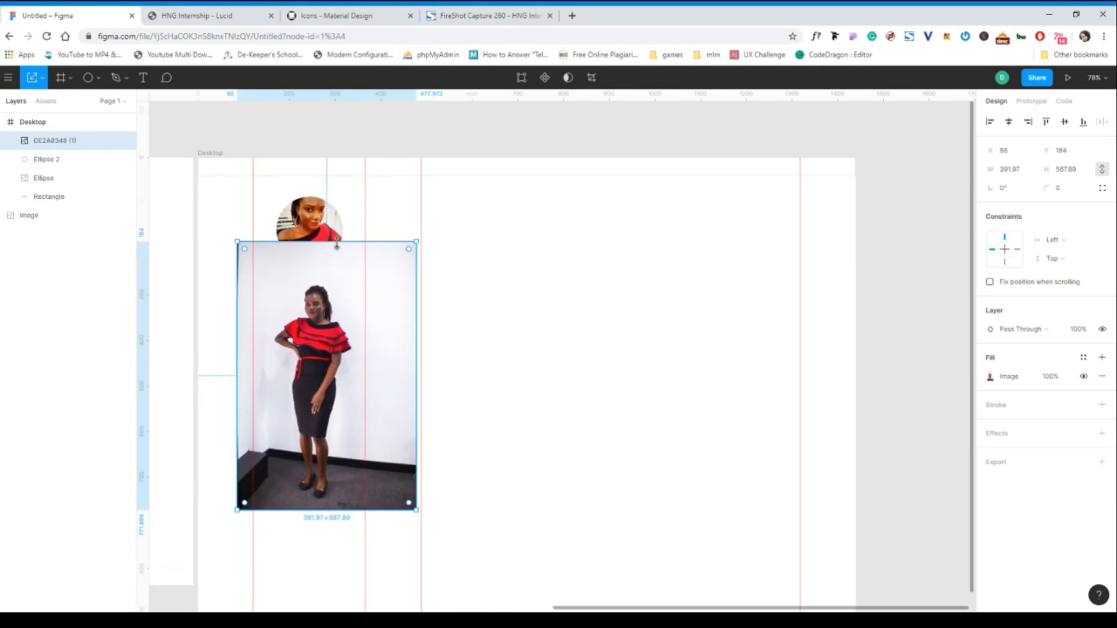
pyautogui.moveTo(337, 243); pyautogui.dragTo(337, 265)
pyautogui.moveTo(334, 358); pyautogui.dragTo(334, 343)
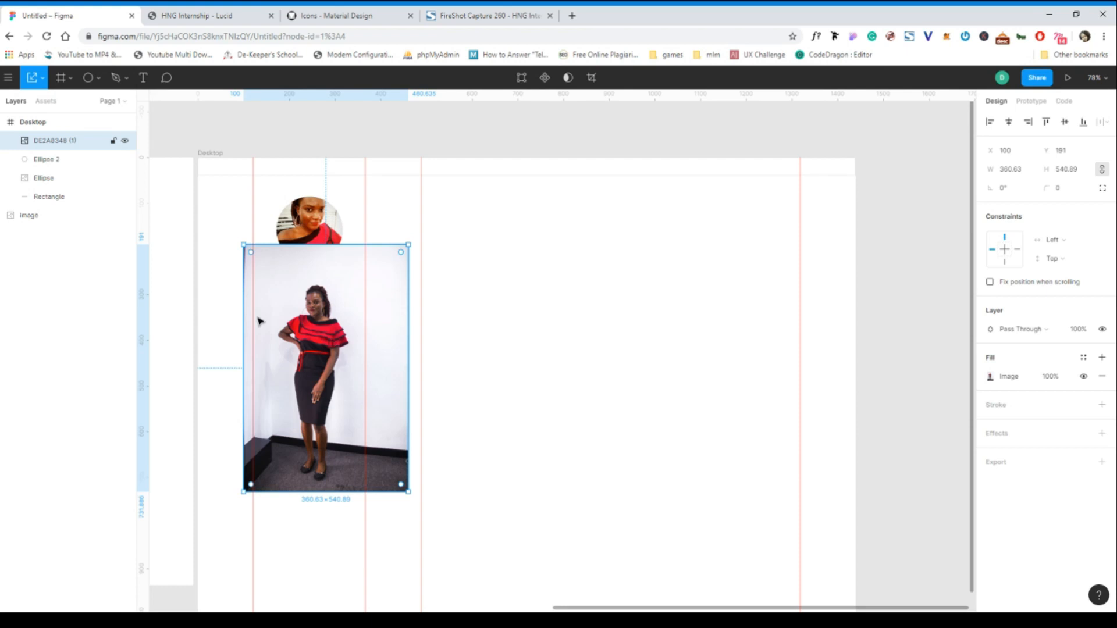
# - Select Ellipse 2 with the DE2A8348 photo and use the ellipse as a mask
pyautogui.click(44, 160)
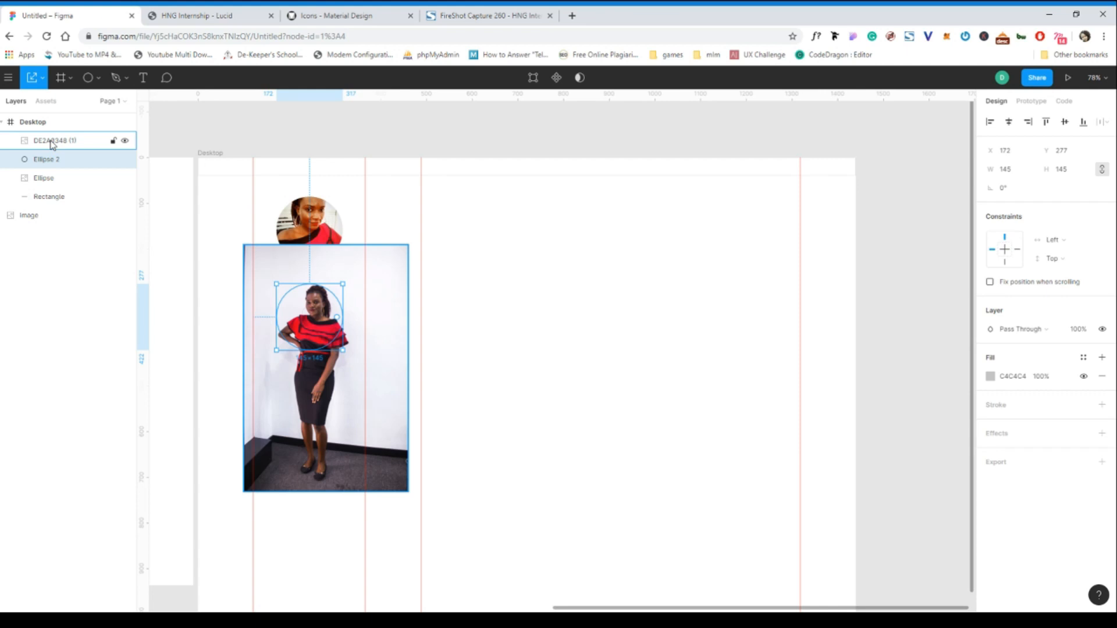
pyautogui.click(51, 142)
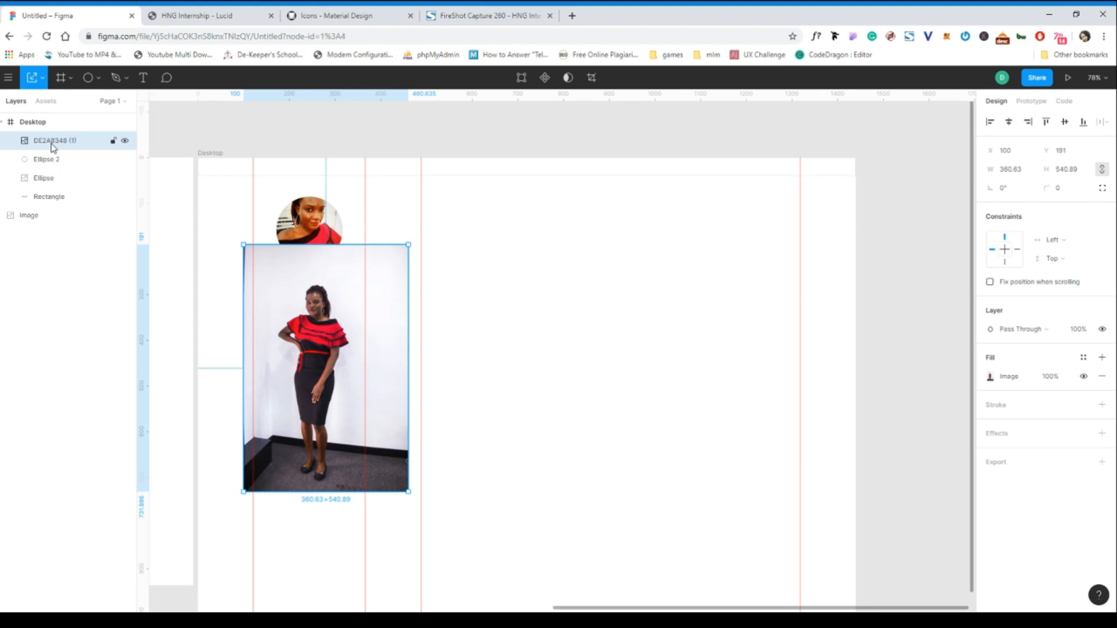
pyautogui.click(54, 160)
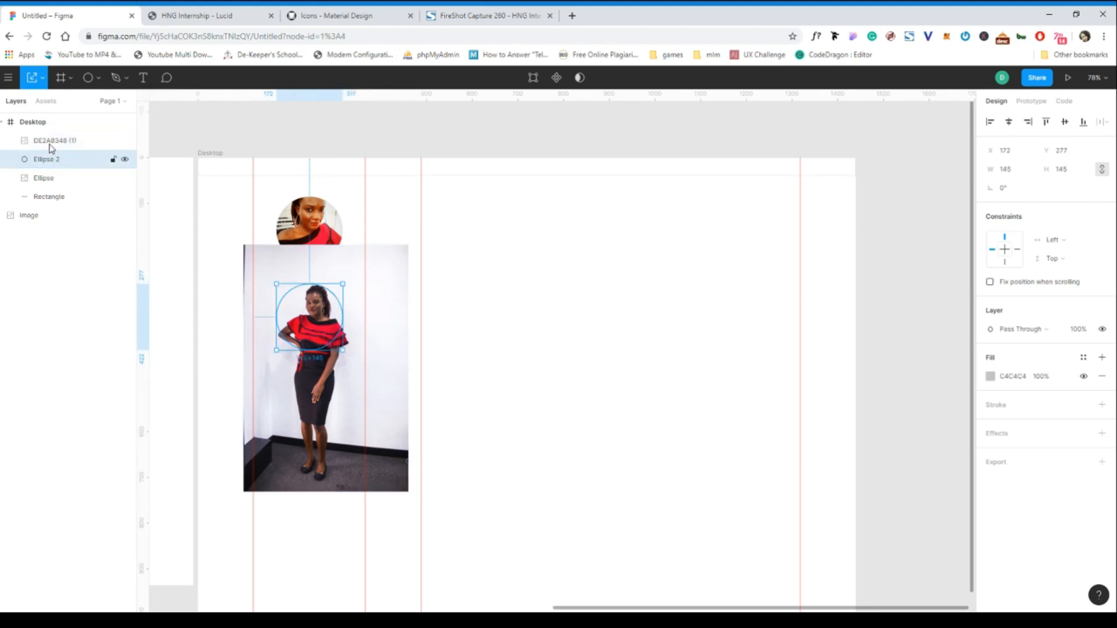
pyautogui.keyDown('shift'); pyautogui.click(51, 142); pyautogui.keyUp('shift')
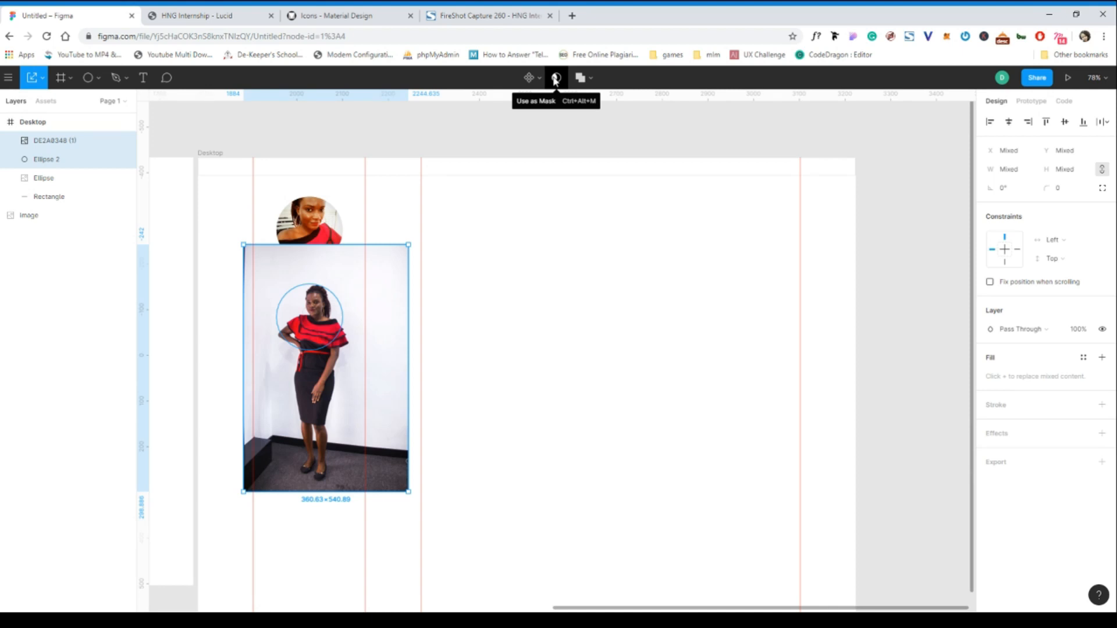
pyautogui.click(556, 78)
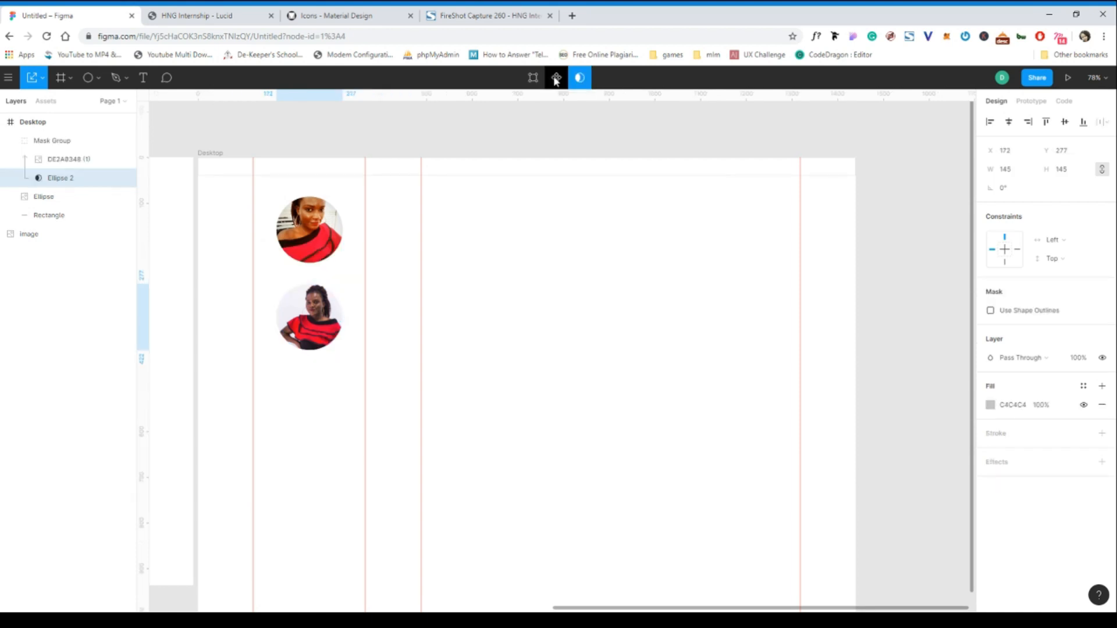
pyautogui.click(69, 160)
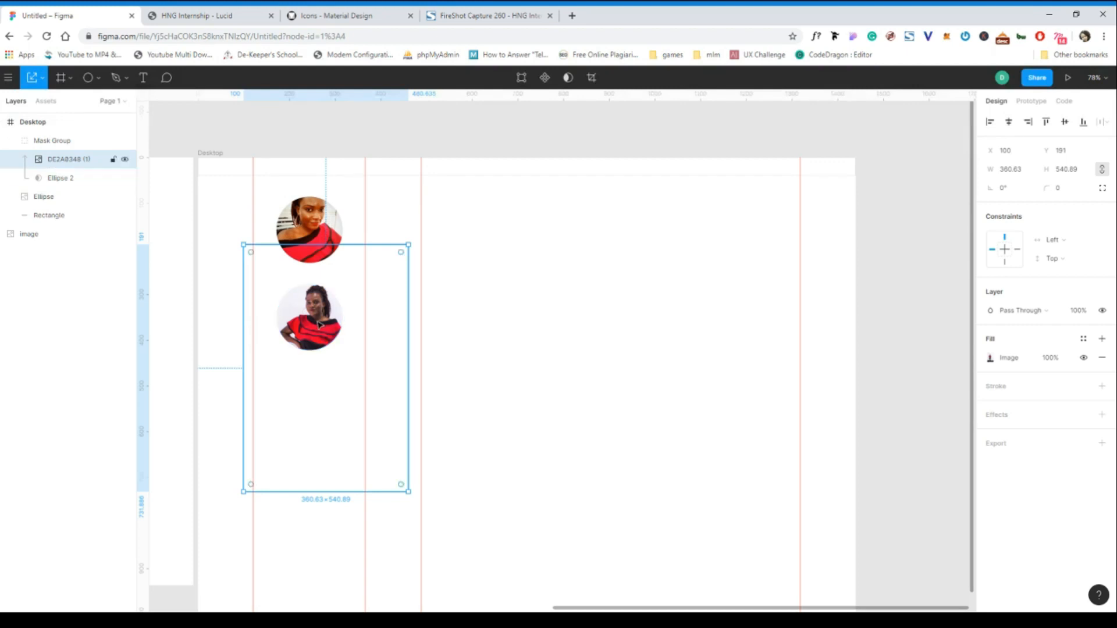
# - Reposition the photo inside the circular mask to frame the face
pyautogui.moveTo(318, 321); pyautogui.dragTo(315, 327)
pyautogui.scroll(5, 296, 327)
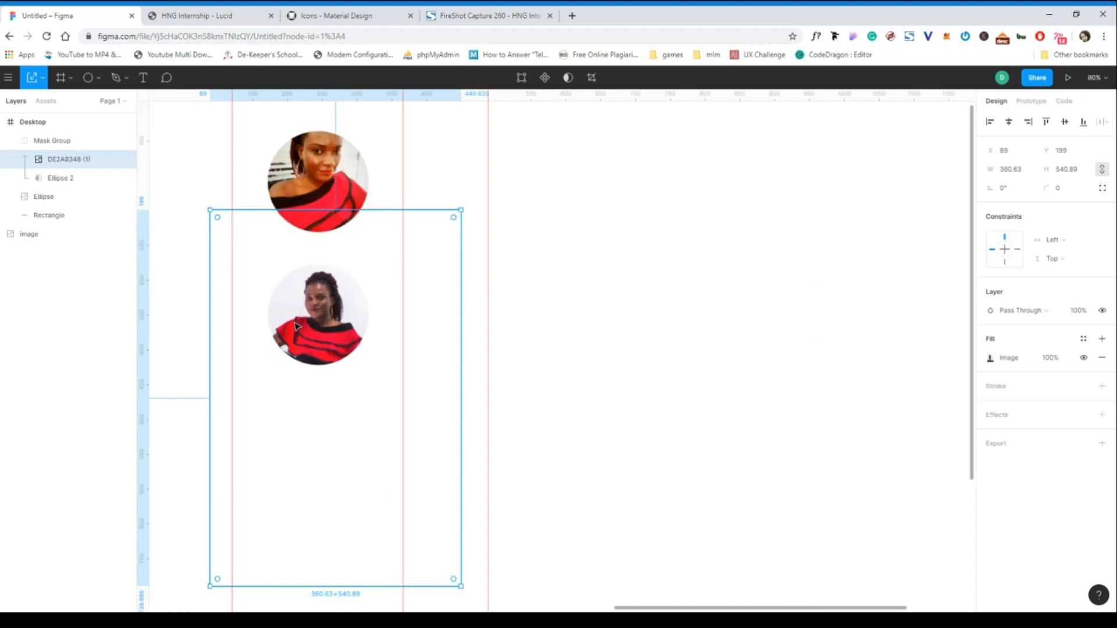
pyautogui.moveTo(336, 320); pyautogui.dragTo(336, 323)
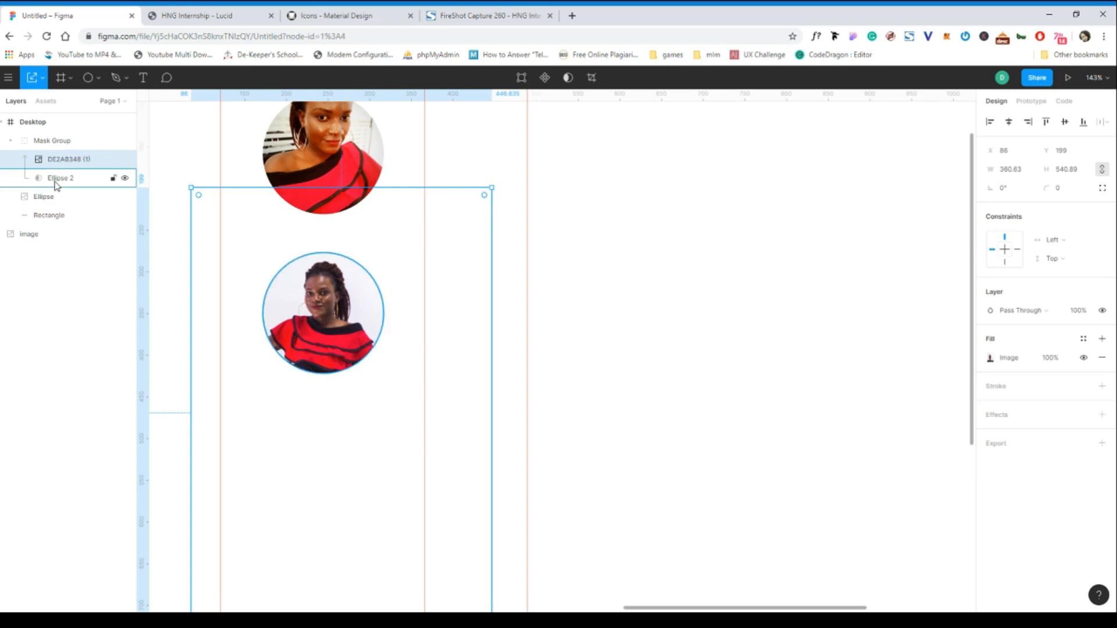
# - Delete the old top photo circle and move the Mask Group up to X 167, Y 143
pyautogui.click(56, 145)
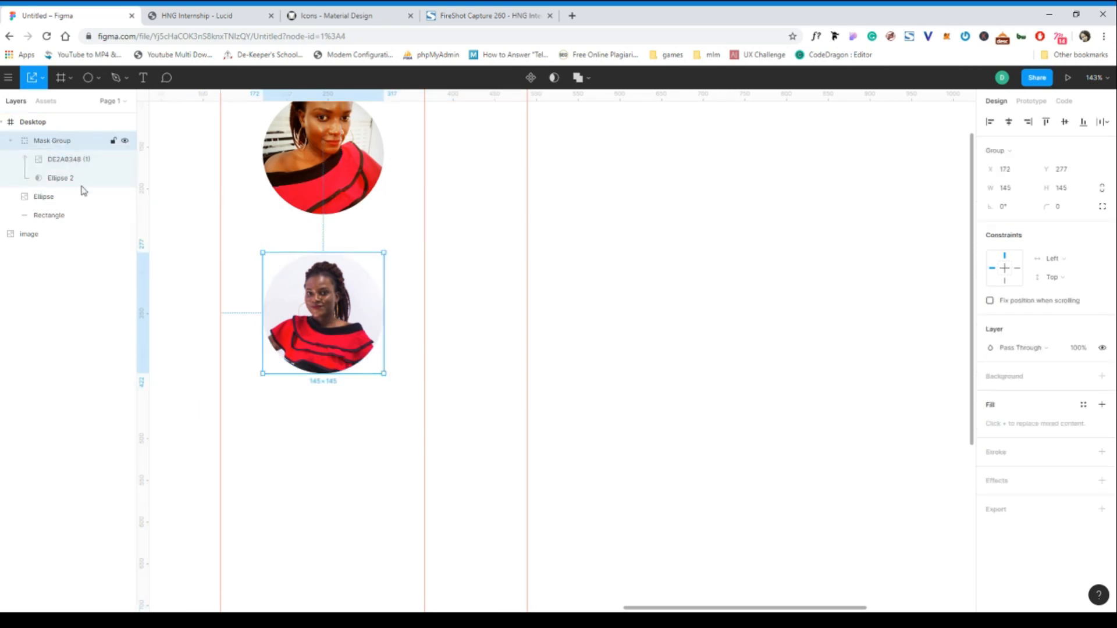
pyautogui.click(52, 196)
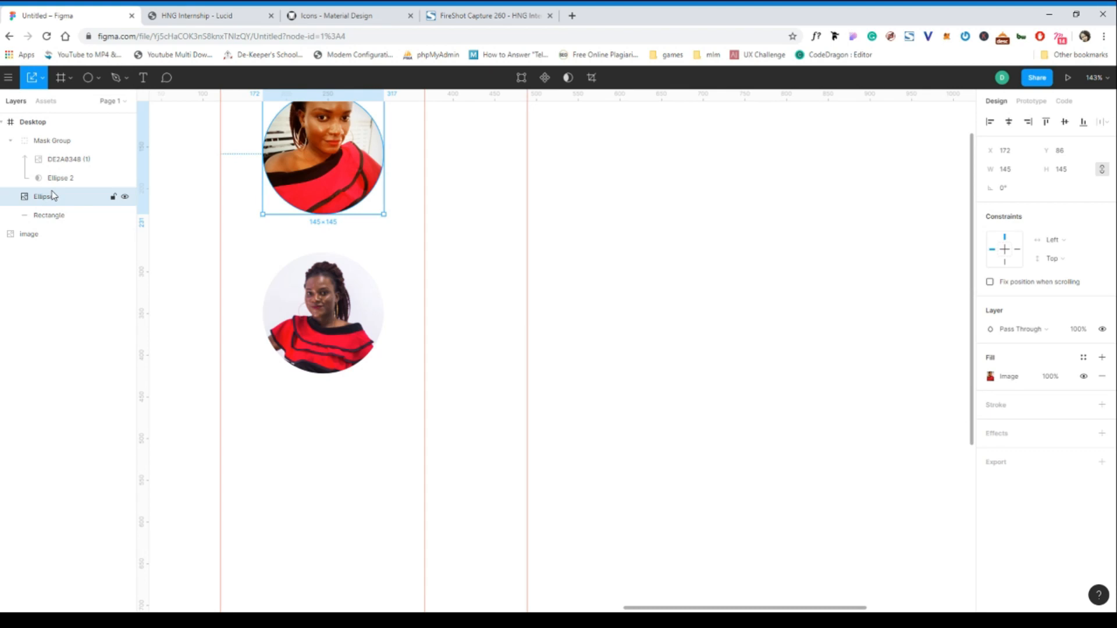
pyautogui.press('Delete')
pyautogui.click(327, 314)
pyautogui.moveTo(327, 314); pyautogui.dragTo(323, 202)
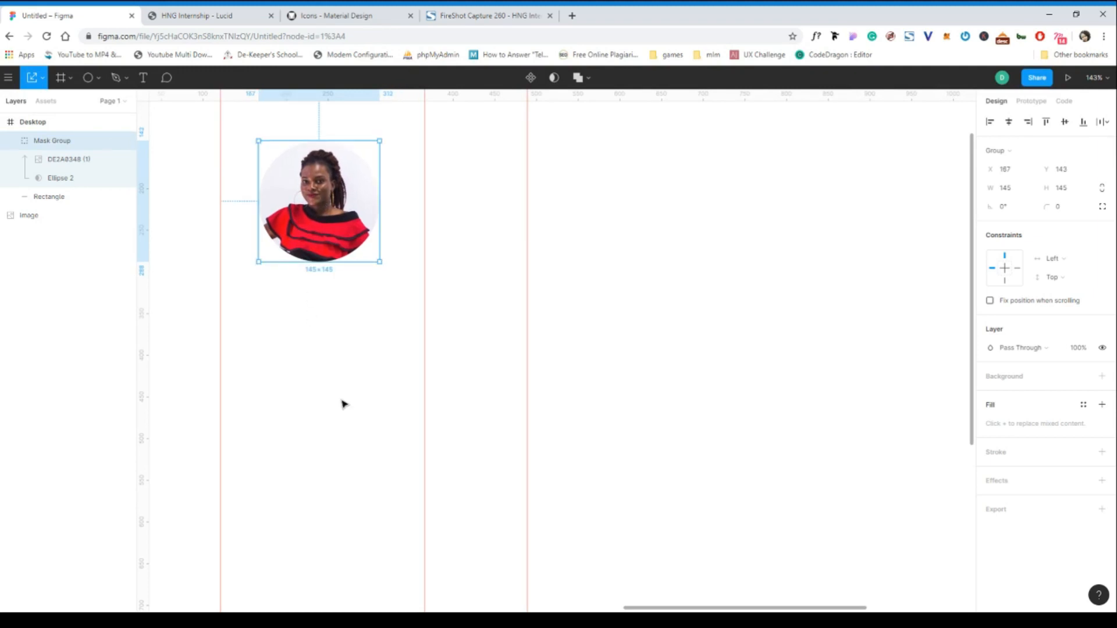
# - Compare with the Lucid replica frame and raise the round portrait to X 170, Y 116
pyautogui.scroll(-3, 341, 401)
pyautogui.scroll(-2, 342, 403)
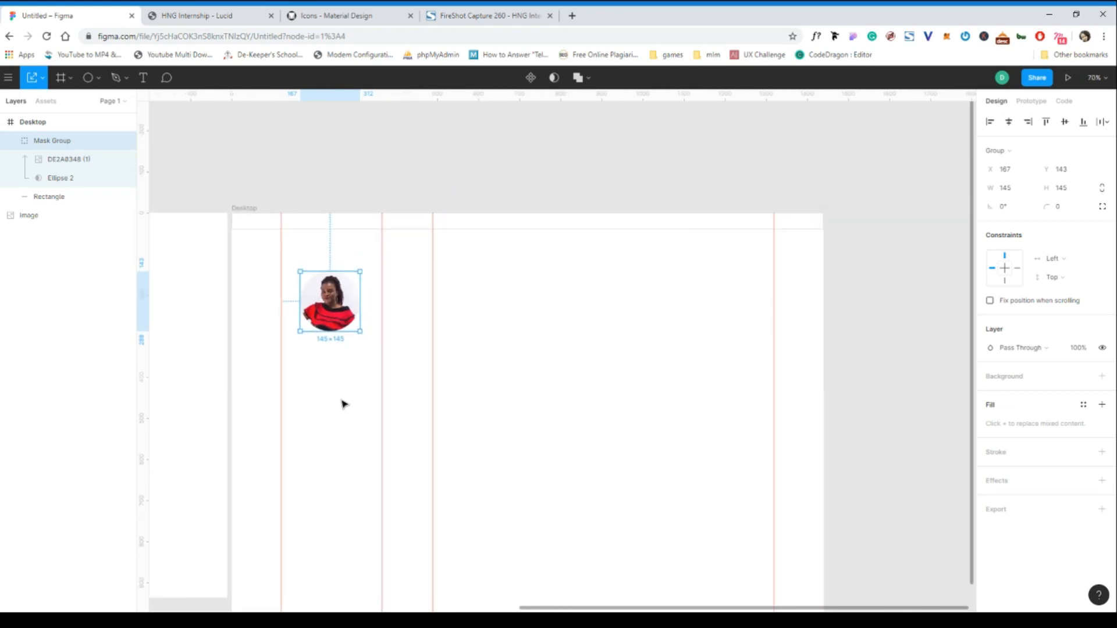
pyautogui.hscroll(-5, 342, 404)
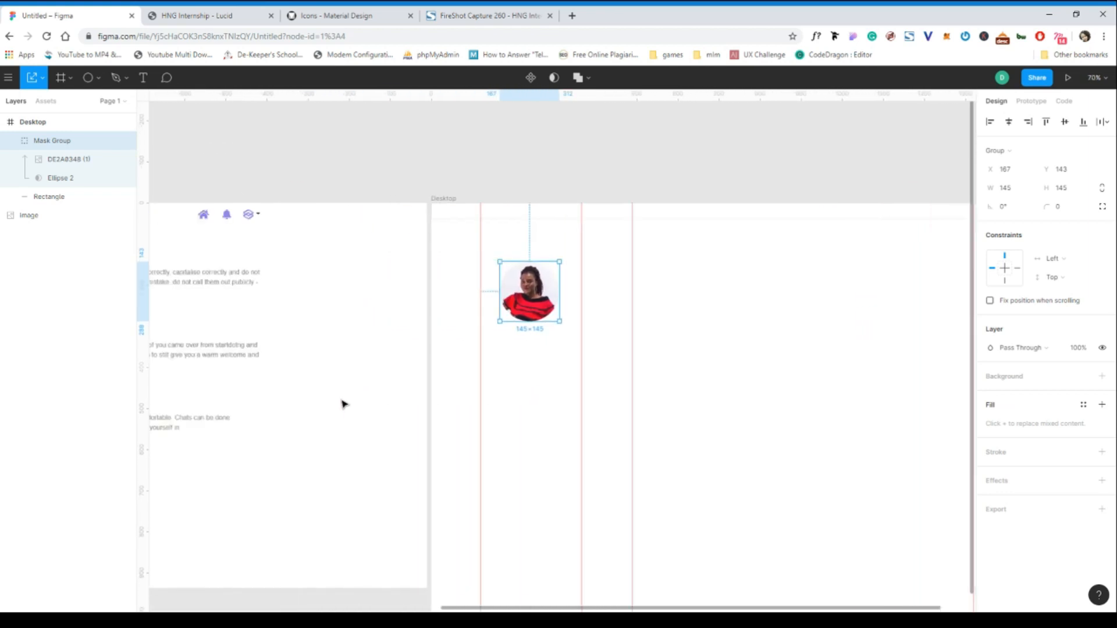
pyautogui.hscroll(-5, 342, 404)
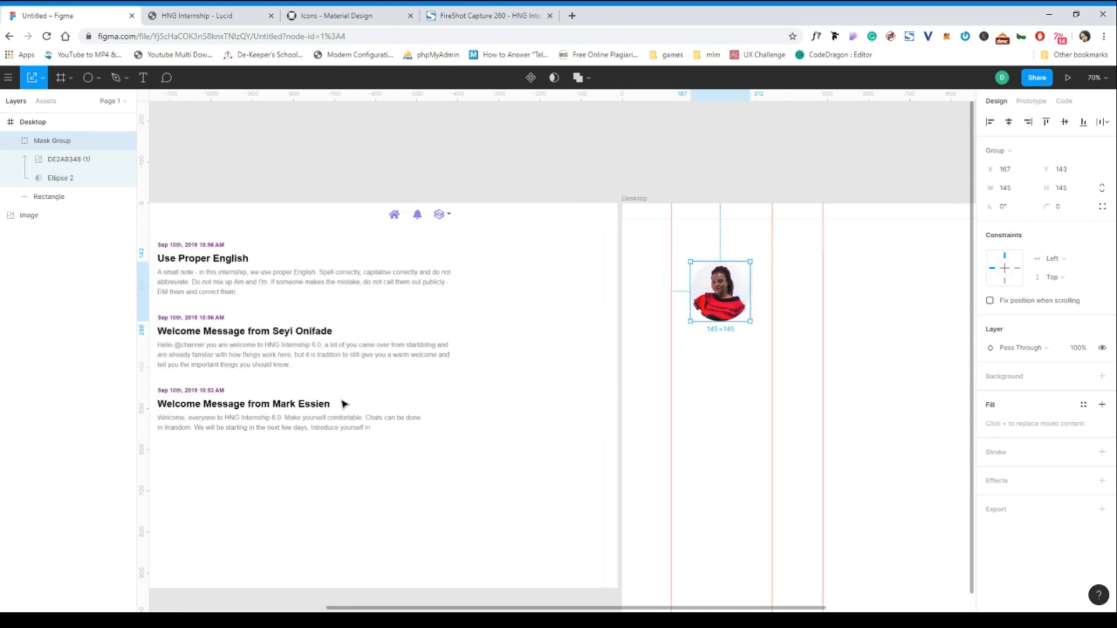
pyautogui.hscroll(-5, 344, 404)
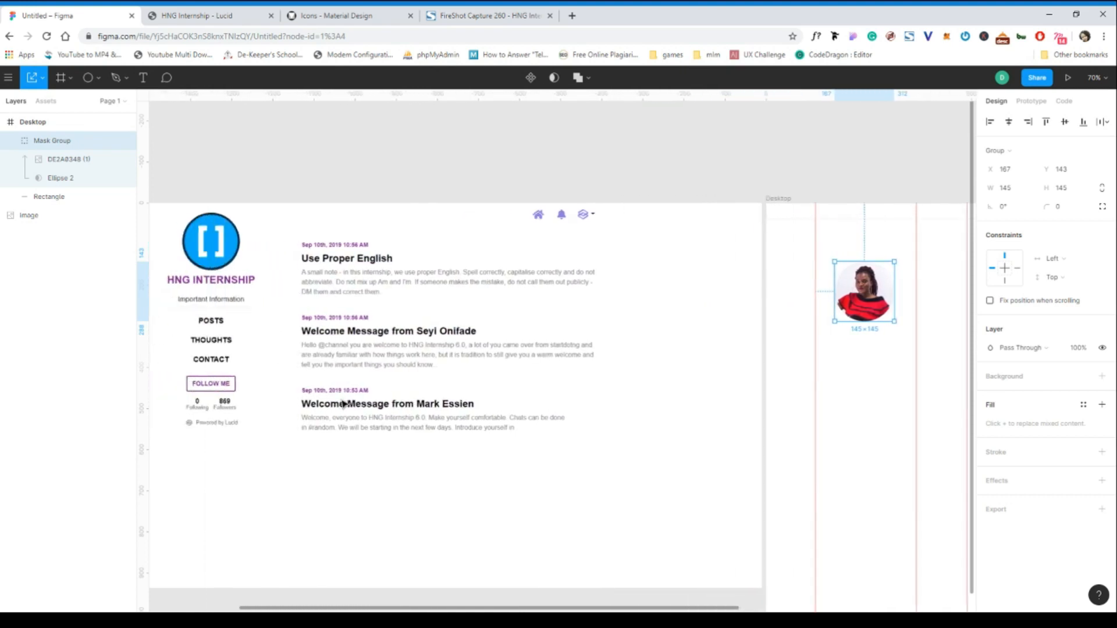
pyautogui.hscroll(4, 344, 404)
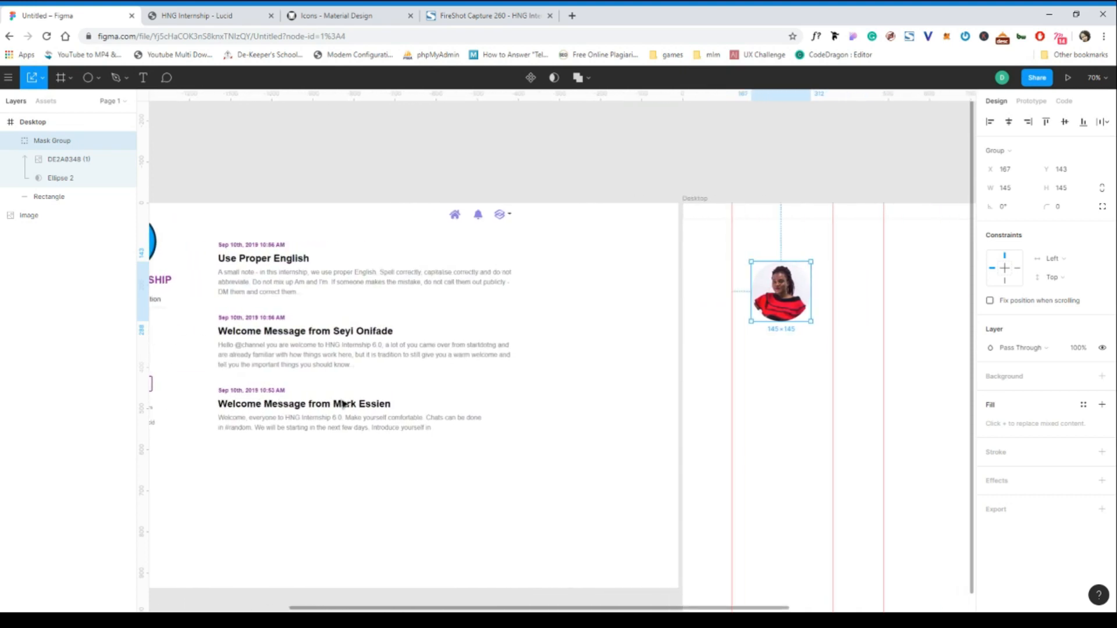
pyautogui.hscroll(8, 344, 404)
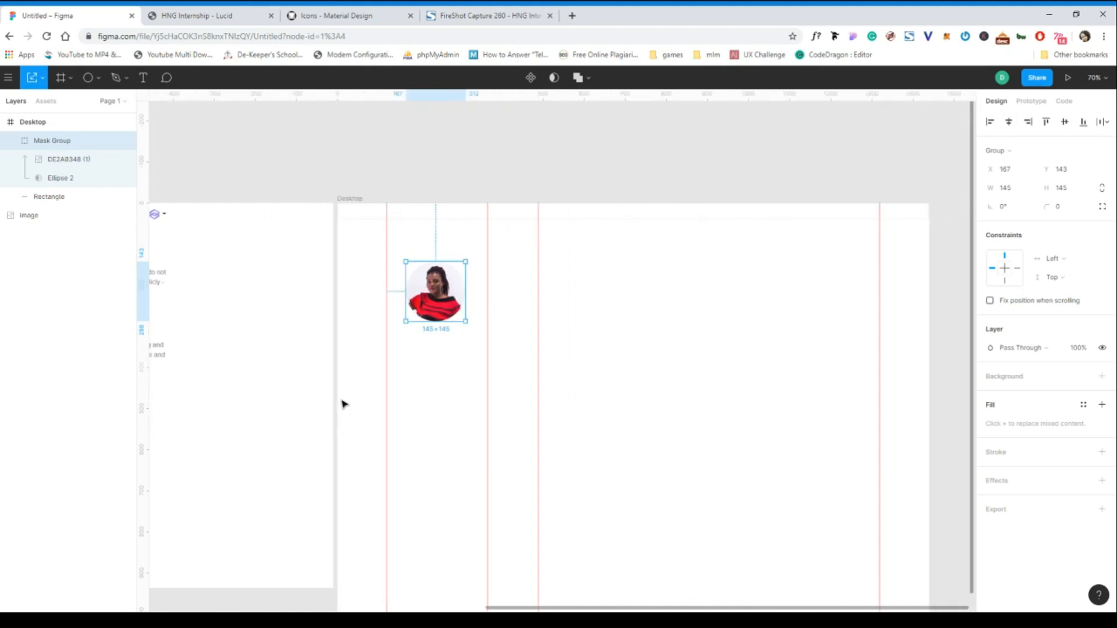
pyautogui.moveTo(389, 294); pyautogui.dragTo(391, 283)
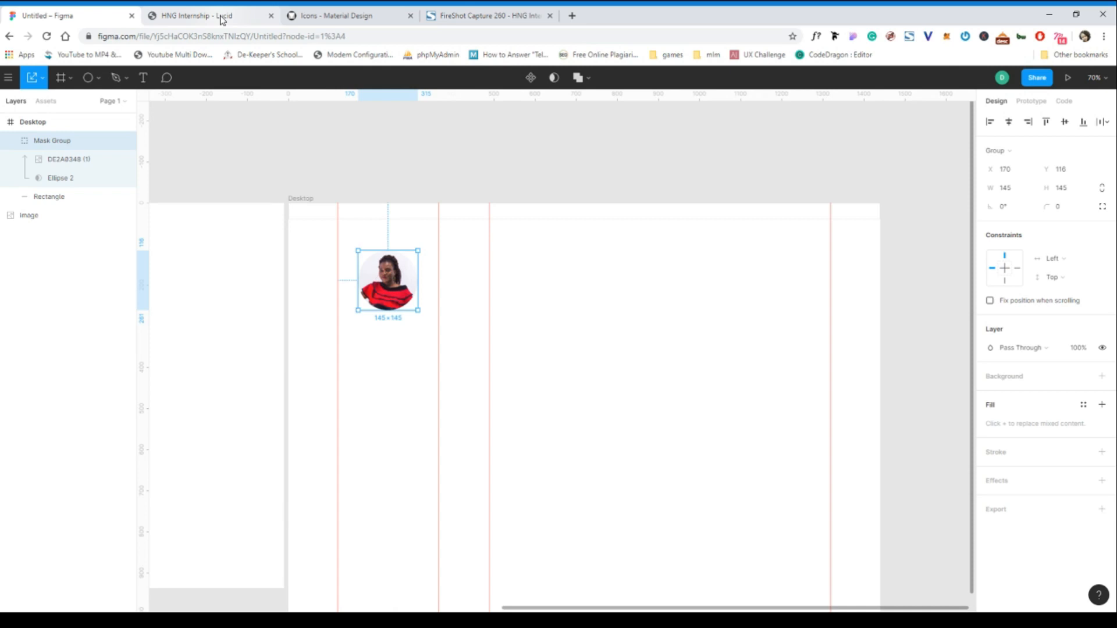
pyautogui.click(144, 81)
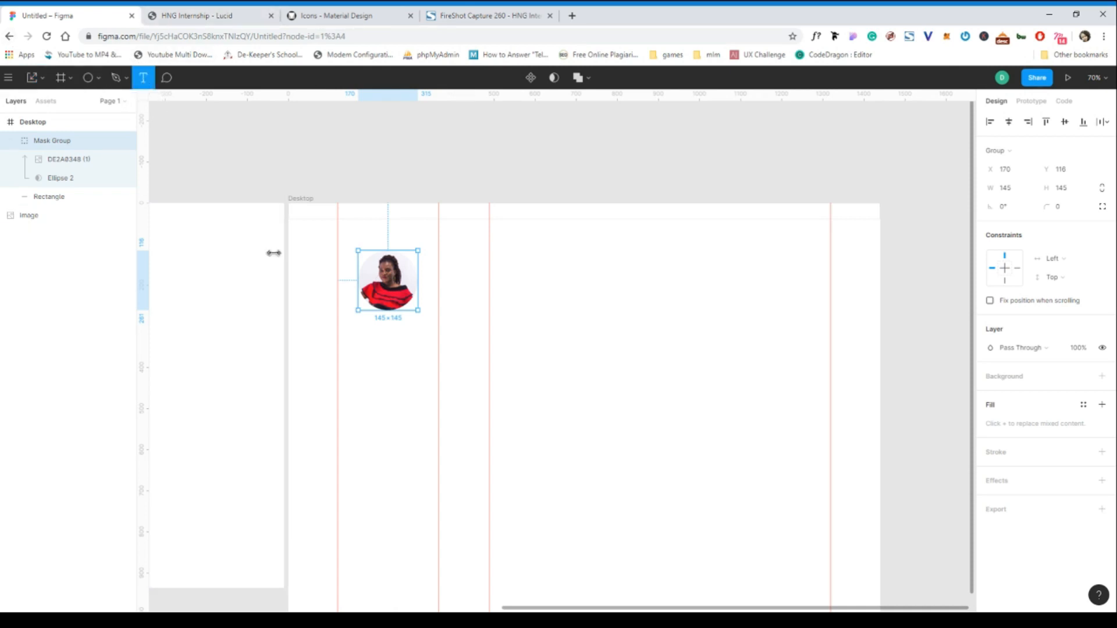
# - Add the profile owner's name as text centred beneath the round portrait
pyautogui.click(340, 334)
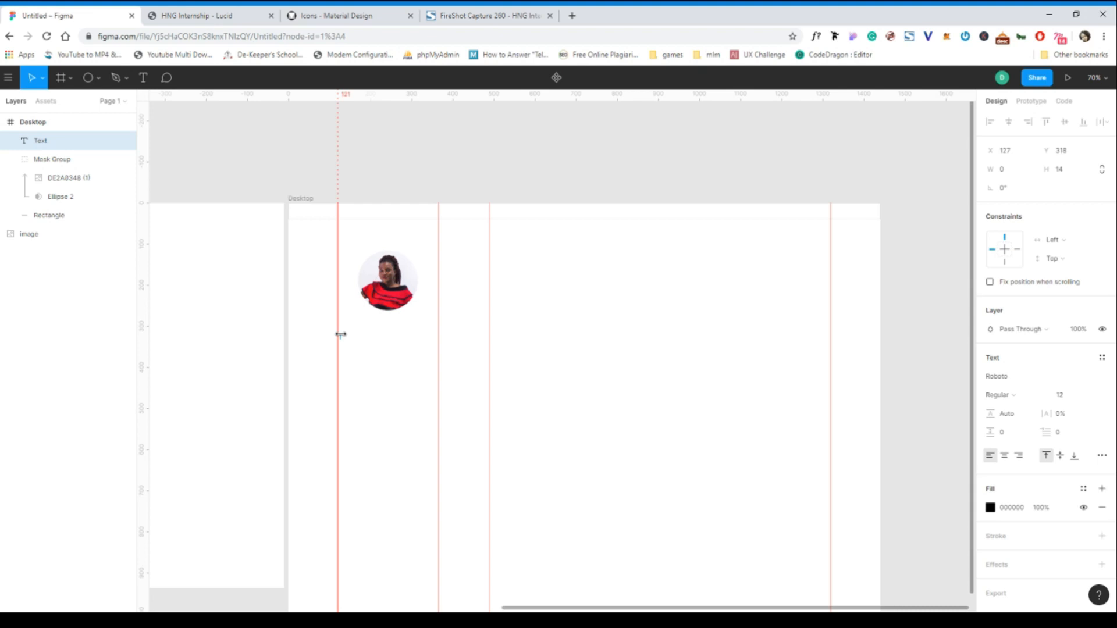
pyautogui.press('Escape')
pyautogui.moveTo(366, 342); pyautogui.dragTo(389, 323)
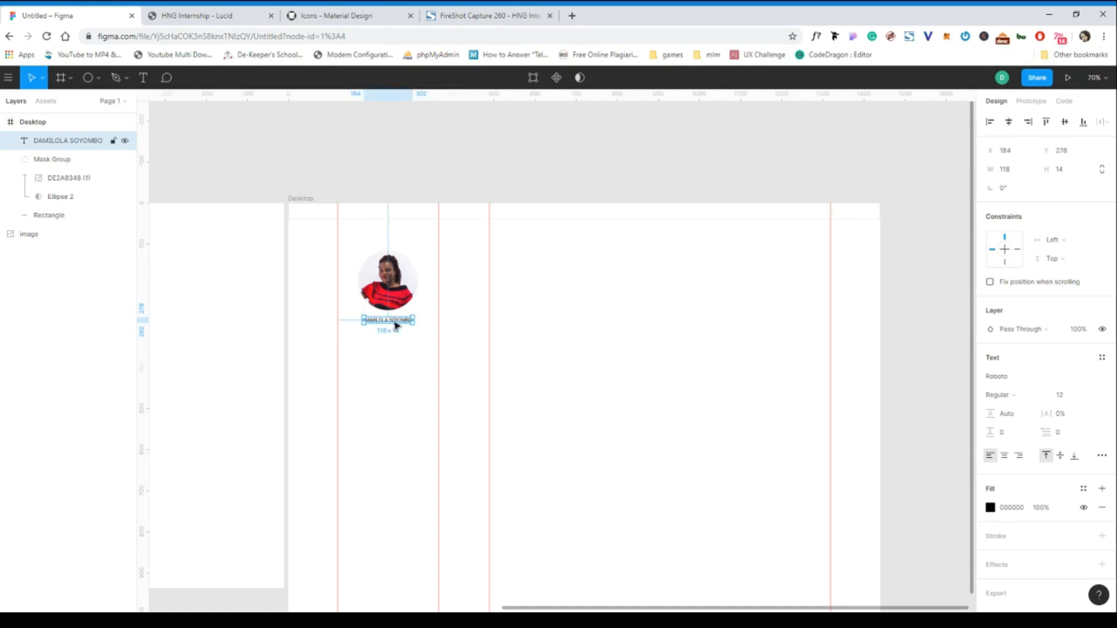
# - Add a centred 'UI/UX Designer' caption under the name and check it against the Lucid blog
pyautogui.click(143, 77)
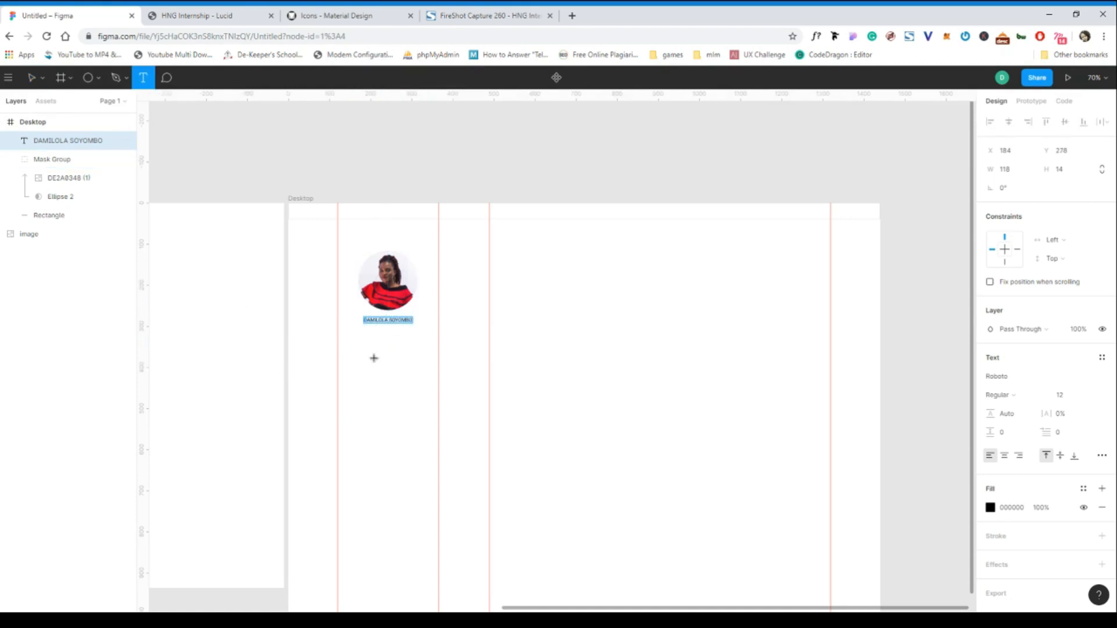
pyautogui.click(363, 330)
pyautogui.write('UI')
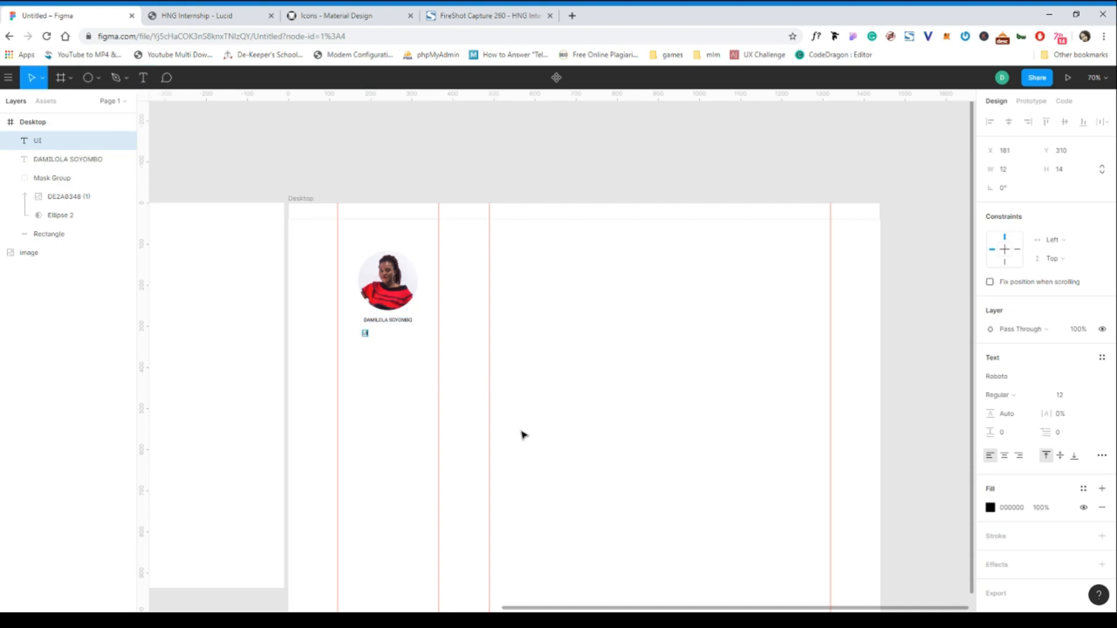
pyautogui.write('/UX Designer')
pyautogui.press('Escape')
pyautogui.moveTo(387, 336); pyautogui.dragTo(396, 335)
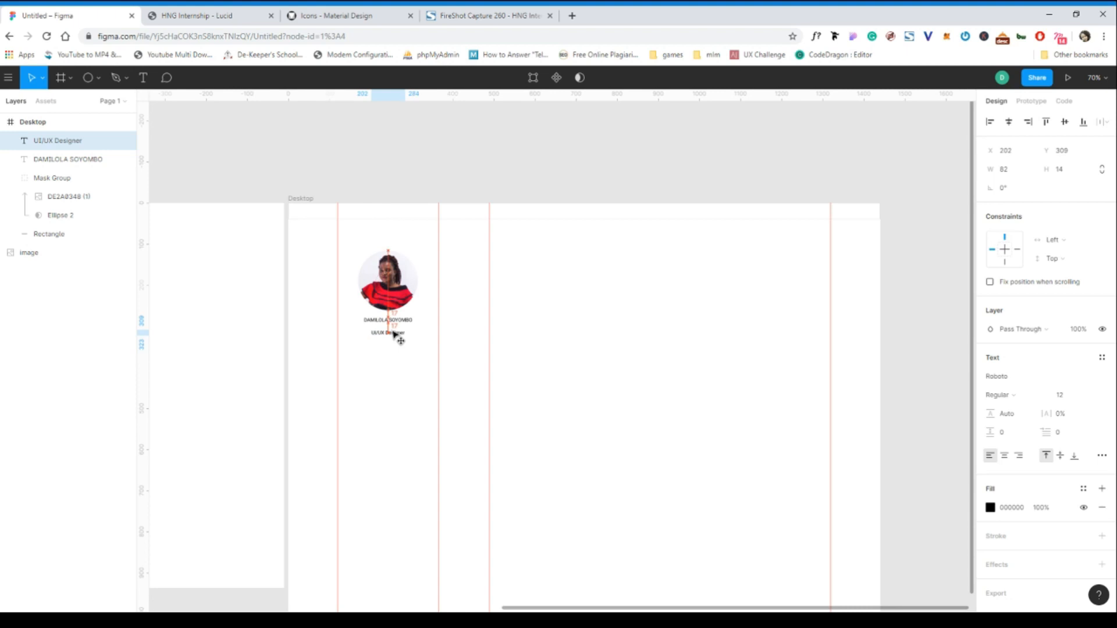
pyautogui.click(225, 16)
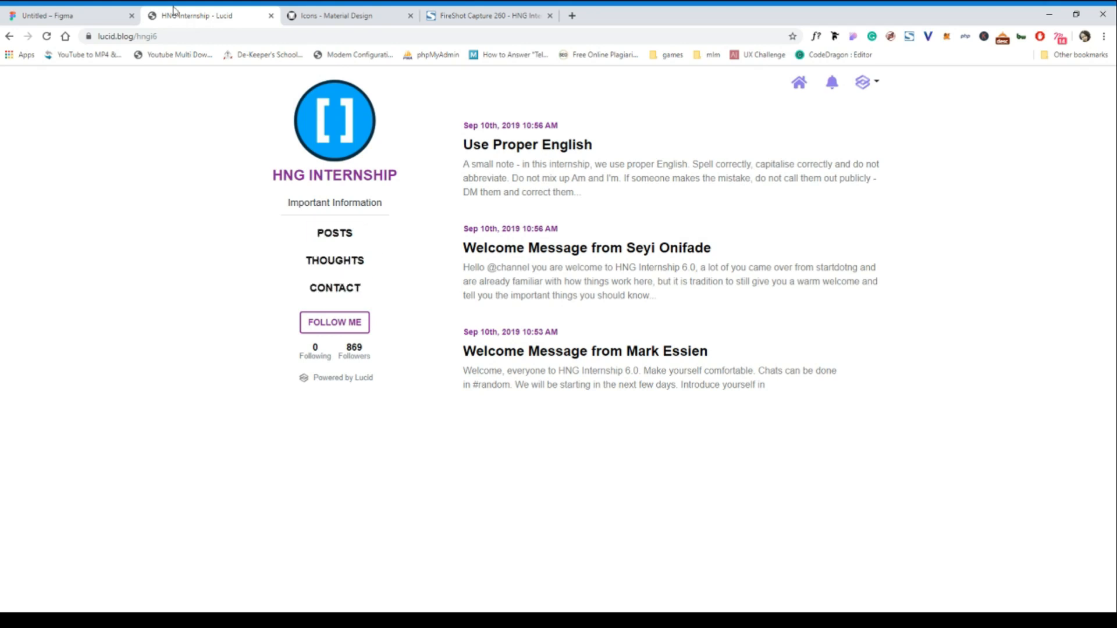
pyautogui.click(73, 19)
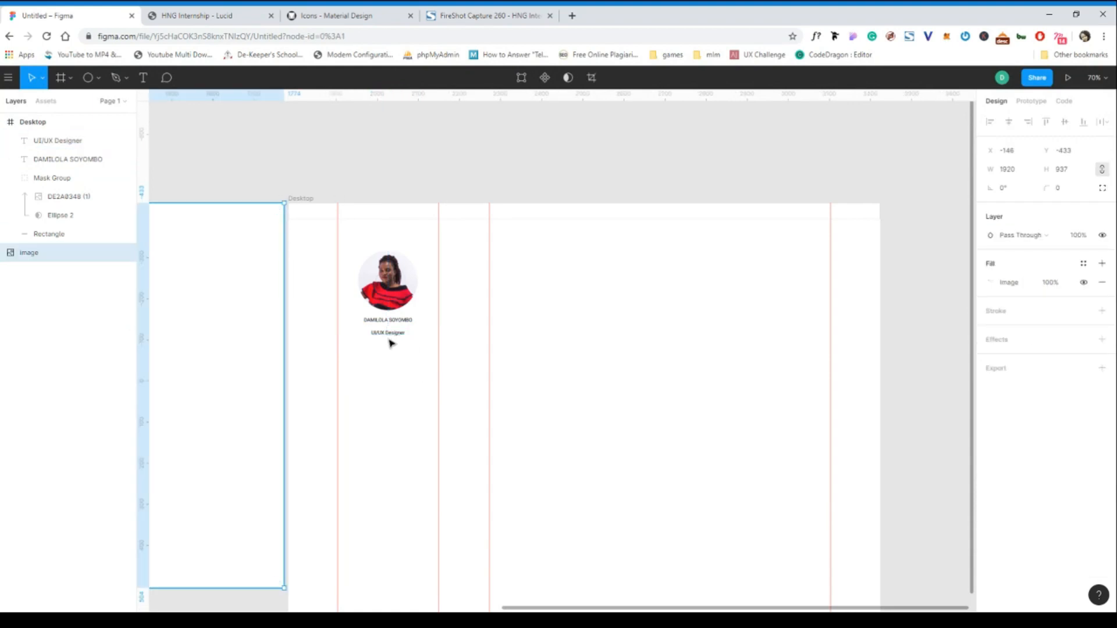
# - Draw a 245 px horizontal divider line beneath the UI/UX Designer caption
pyautogui.click(98, 78)
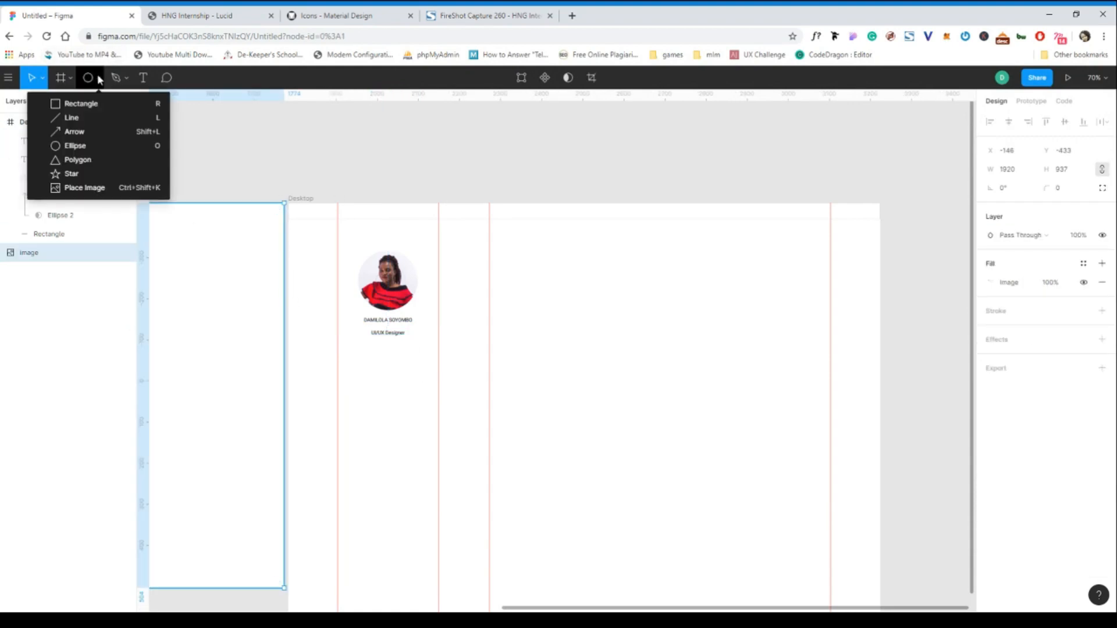
pyautogui.click(91, 118)
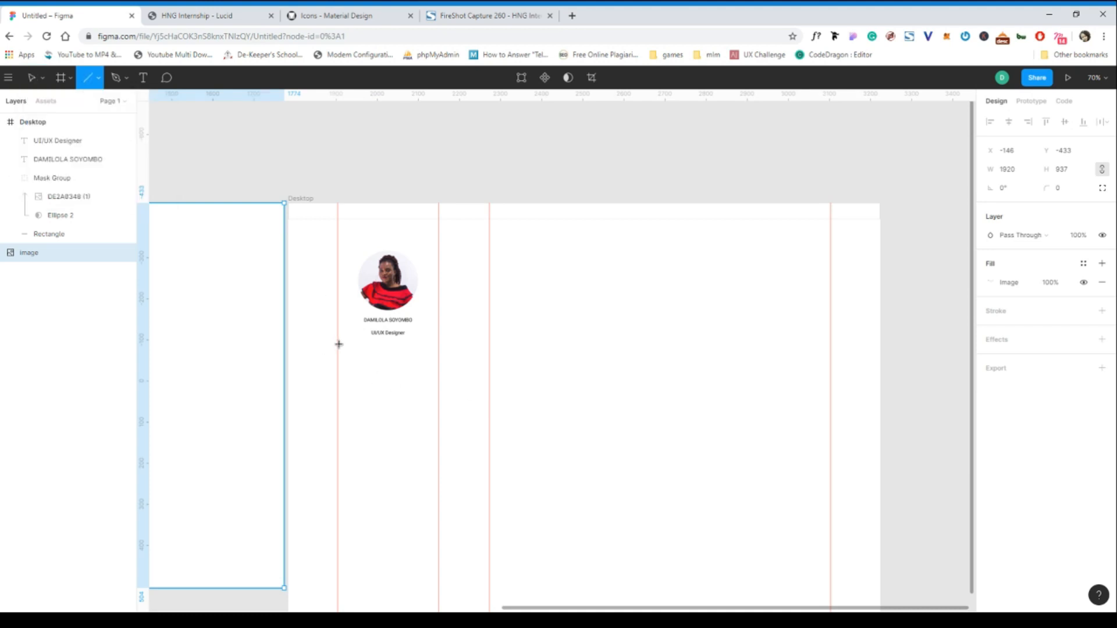
pyautogui.moveTo(338, 343); pyautogui.dragTo(441, 345)
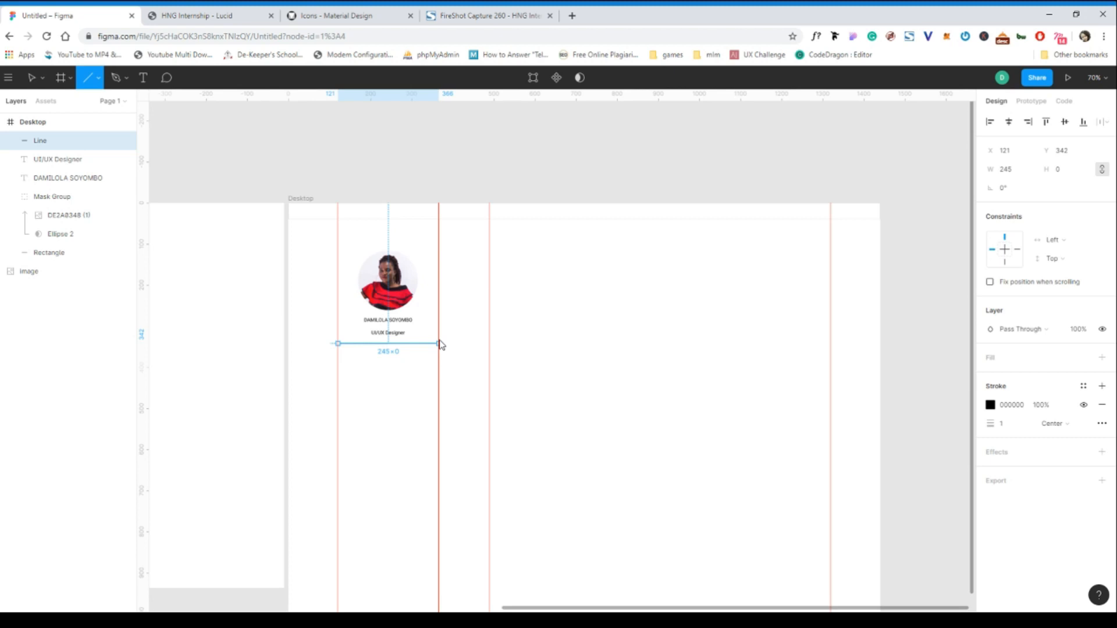
pyautogui.click(392, 387)
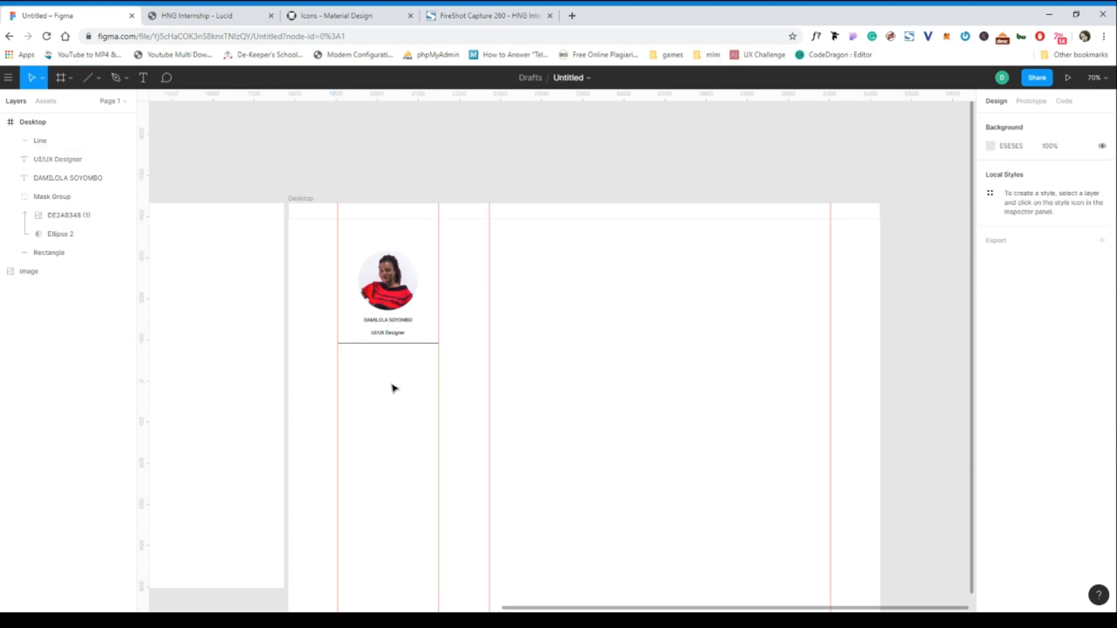
pyautogui.click(412, 344)
pyautogui.click(308, 300)
# - Add a POSTS text label just below the divider line
pyautogui.click(149, 78)
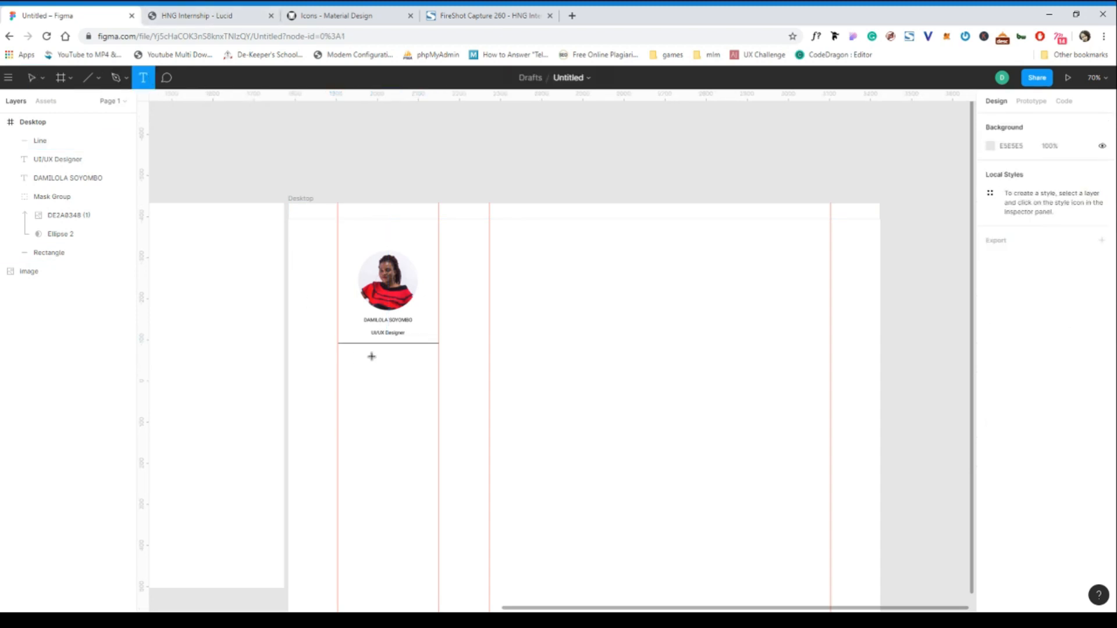
pyautogui.click(375, 357)
pyautogui.write('POSTS')
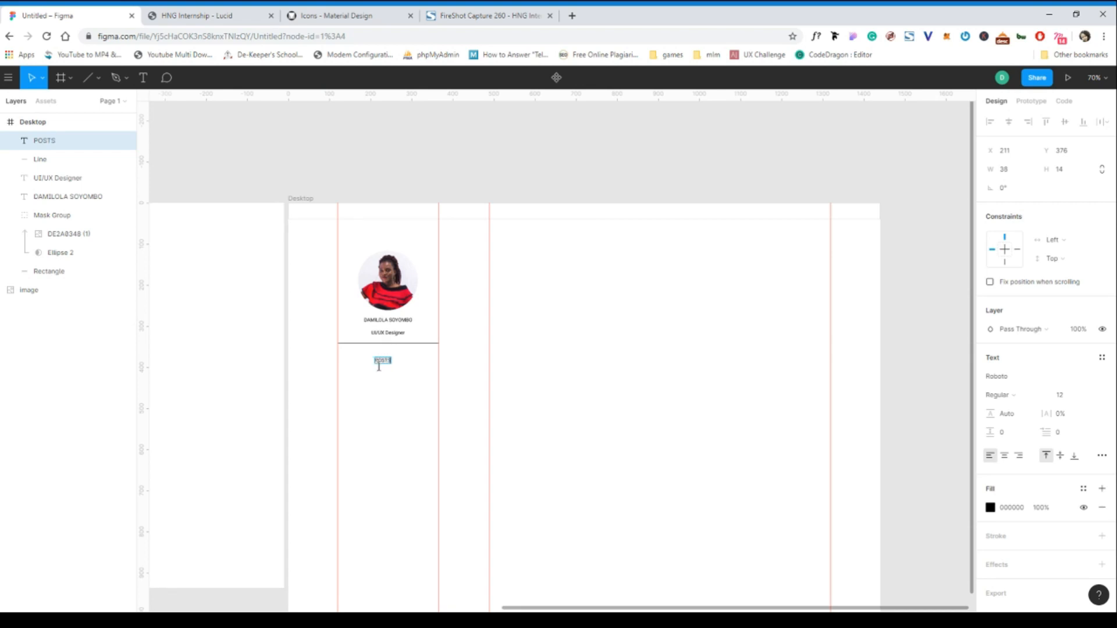
pyautogui.press('Escape')
pyautogui.scroll(3, 391, 383)
pyautogui.scroll(2, 390, 382)
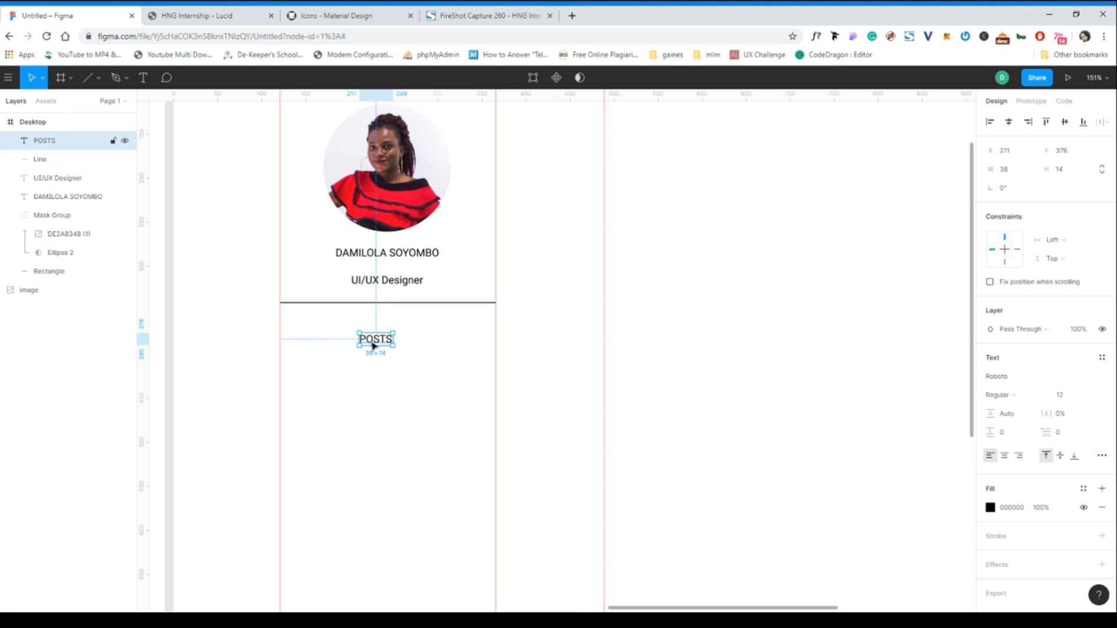
# - Duplicate POSTS twice, stacking the copies below it with equal spacing
pyautogui.hotkey('ctrl', 'd')
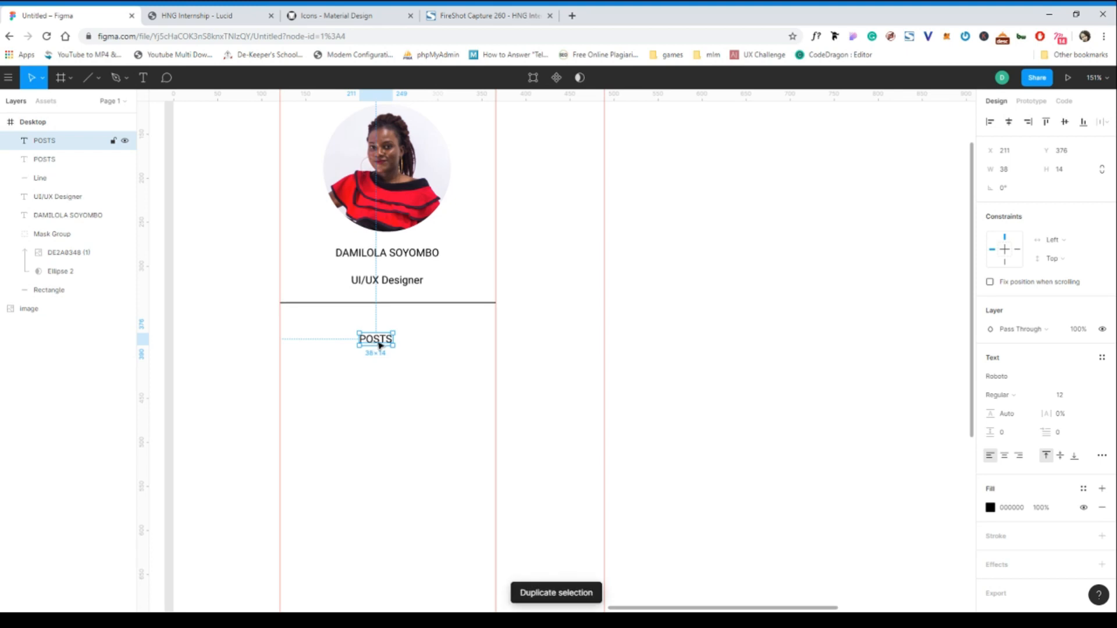
pyautogui.moveTo(378, 343); pyautogui.dragTo(384, 370)
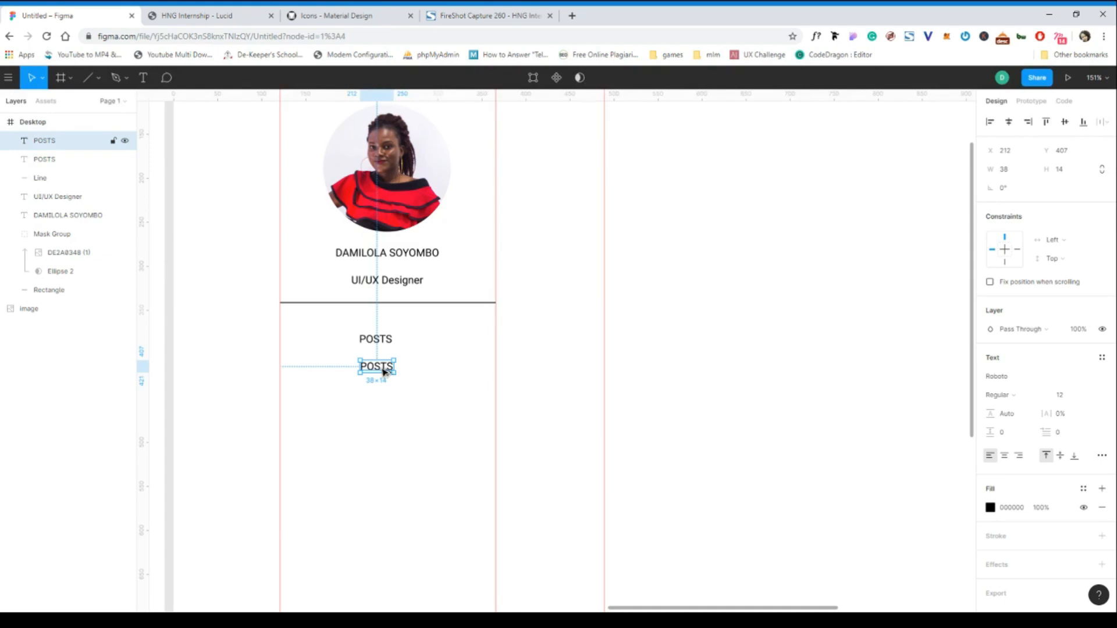
pyautogui.hotkey('ctrl', 'd')
pyautogui.moveTo(384, 373); pyautogui.dragTo(385, 401)
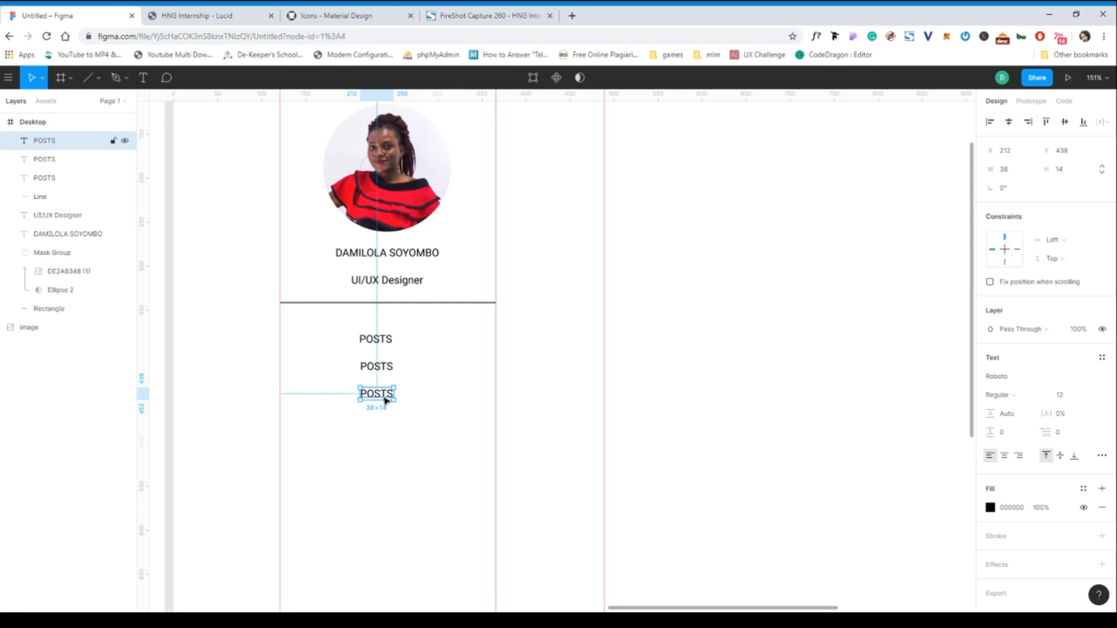
pyautogui.doubleClick(376, 366)
# - Retype the middle and bottom labels as THOUGHTS and CONTACT
pyautogui.write('T')
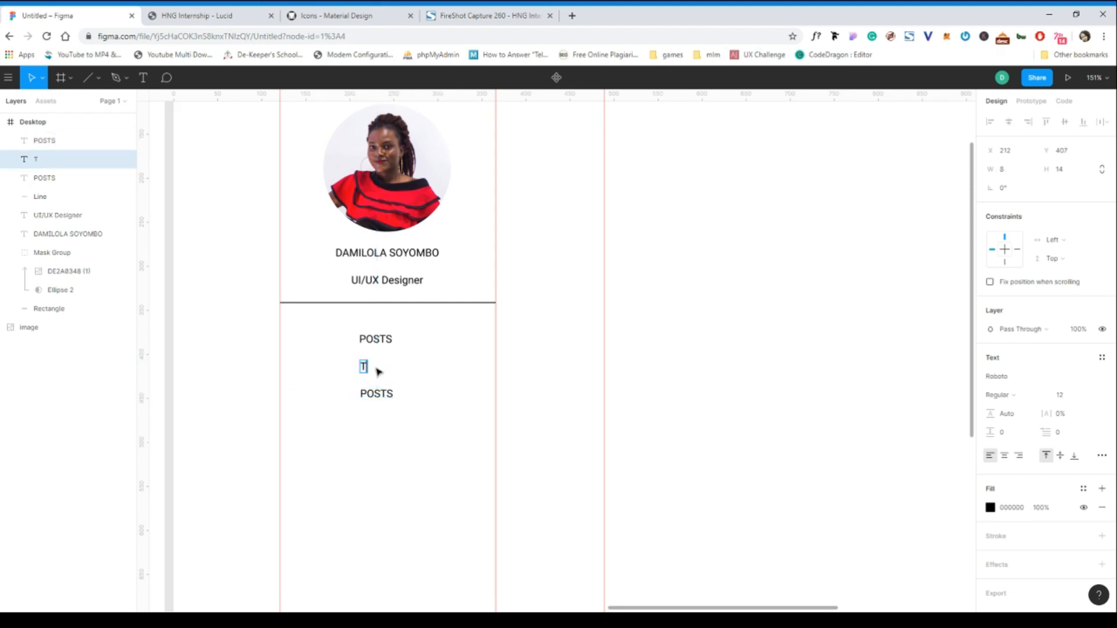
pyautogui.write('HOUGHTS')
pyautogui.doubleClick(378, 393)
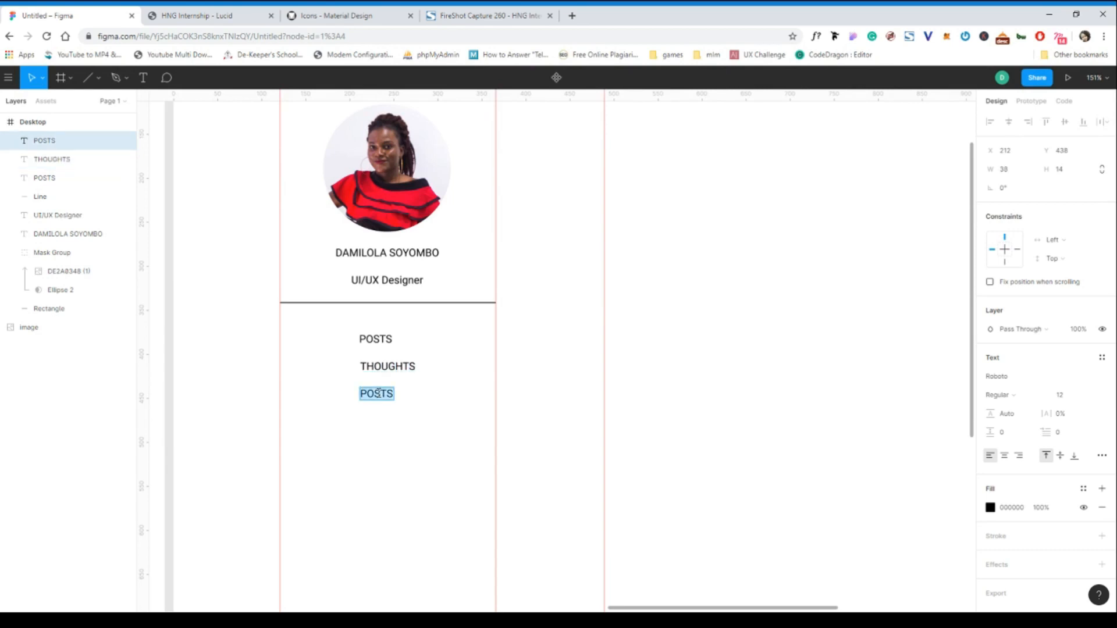
pyautogui.write('CONTE')
pyautogui.write('CT')
pyautogui.press('Escape')
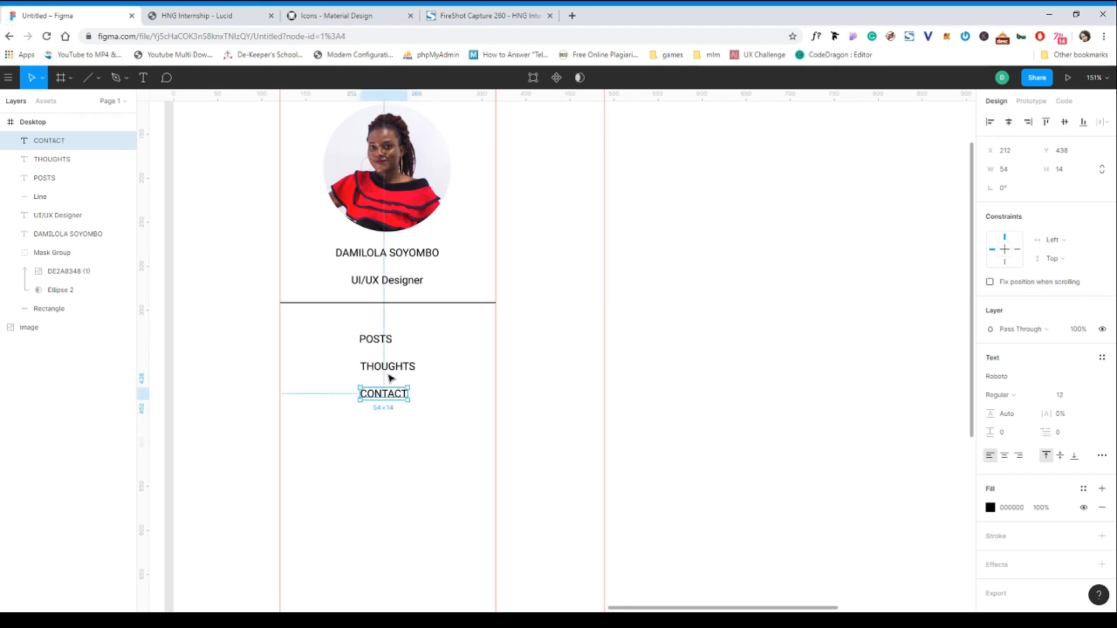
# - Centre POSTS, THOUGHTS and CONTACT horizontally and nudge them up slightly
pyautogui.click(386, 369)
pyautogui.keyDown('shift'); pyautogui.click(381, 397); pyautogui.keyUp('shift')
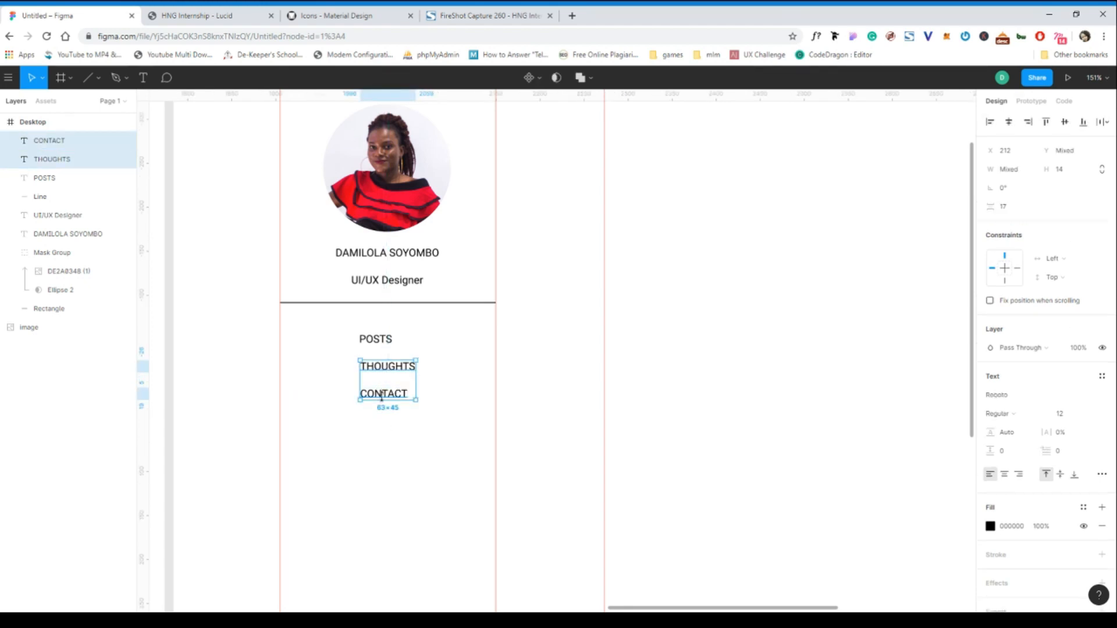
pyautogui.keyDown('shift'); pyautogui.click(379, 339); pyautogui.keyUp('shift')
pyautogui.click(1009, 122)
pyautogui.moveTo(399, 384); pyautogui.dragTo(399, 379)
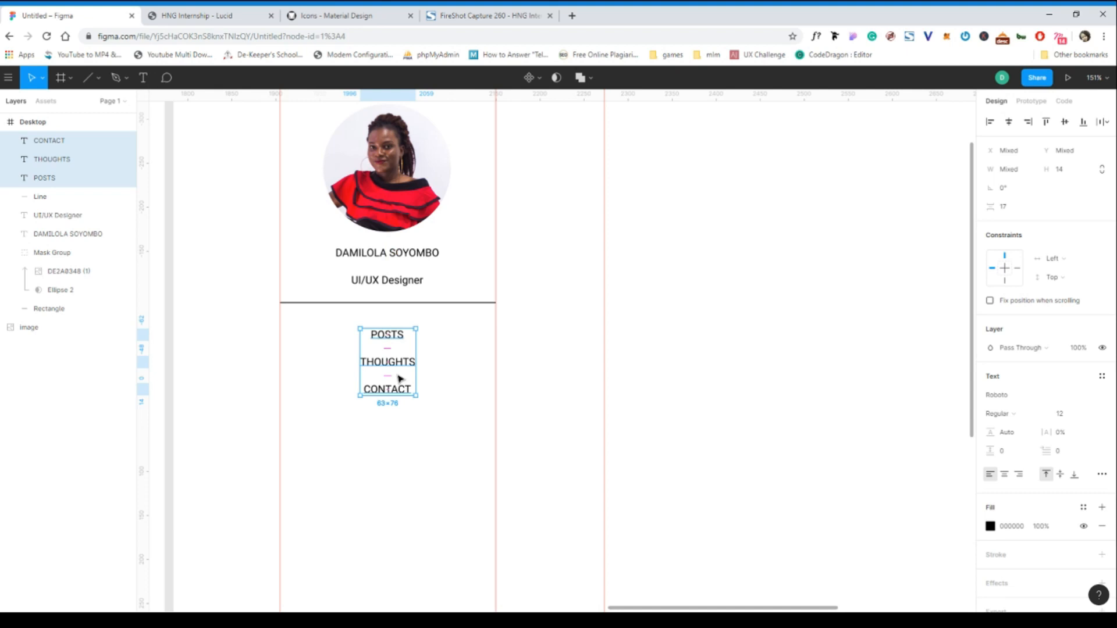
pyautogui.click(403, 487)
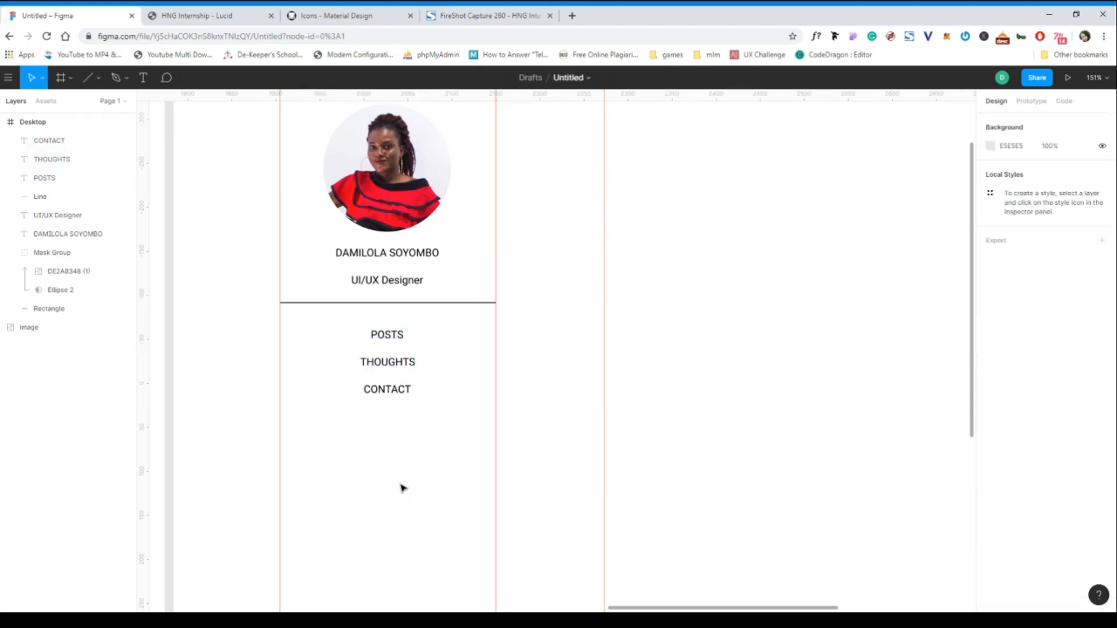
# - Compare the design with the Lucid blog, then bring up the shape tools menu in Figma
pyautogui.scroll(-3, 403, 488)
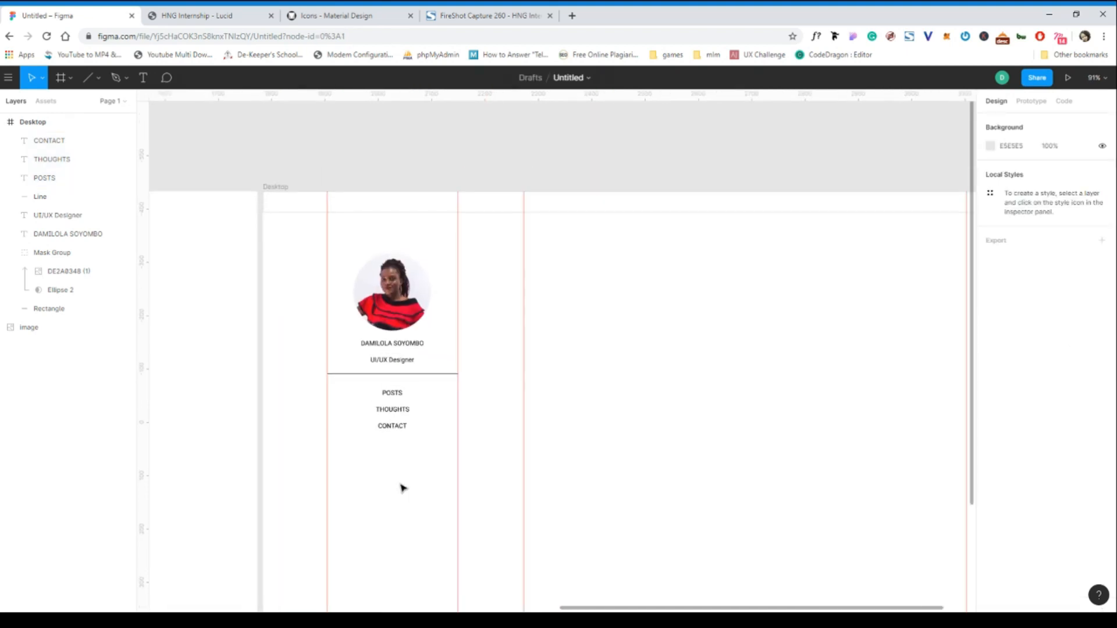
pyautogui.scroll(-1, 403, 487)
pyautogui.scroll(3, 403, 488)
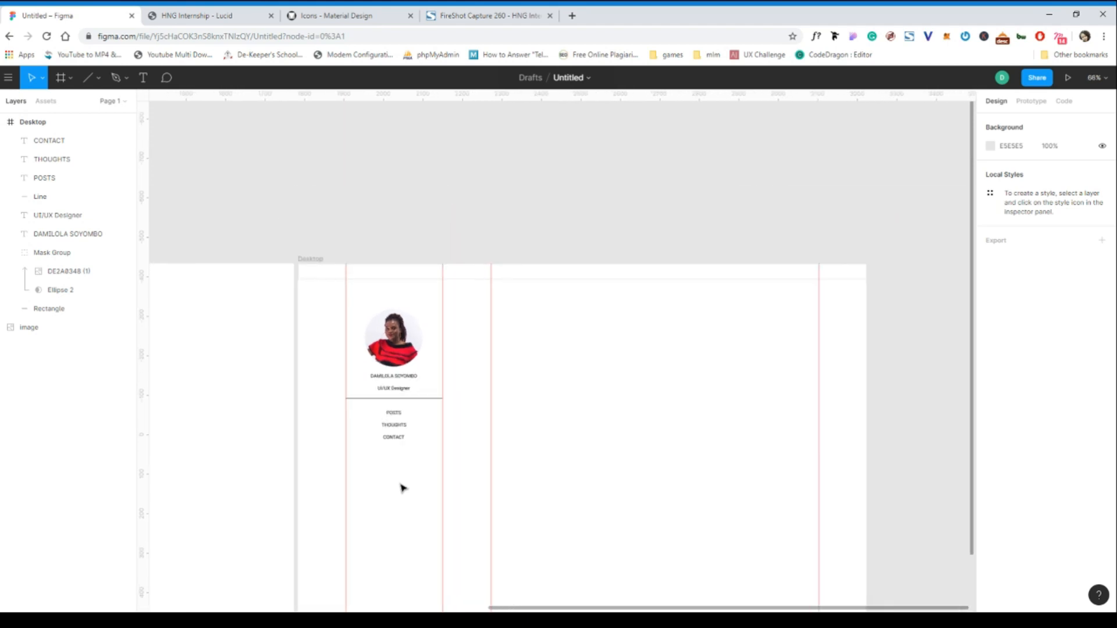
pyautogui.scroll(-1, 403, 487)
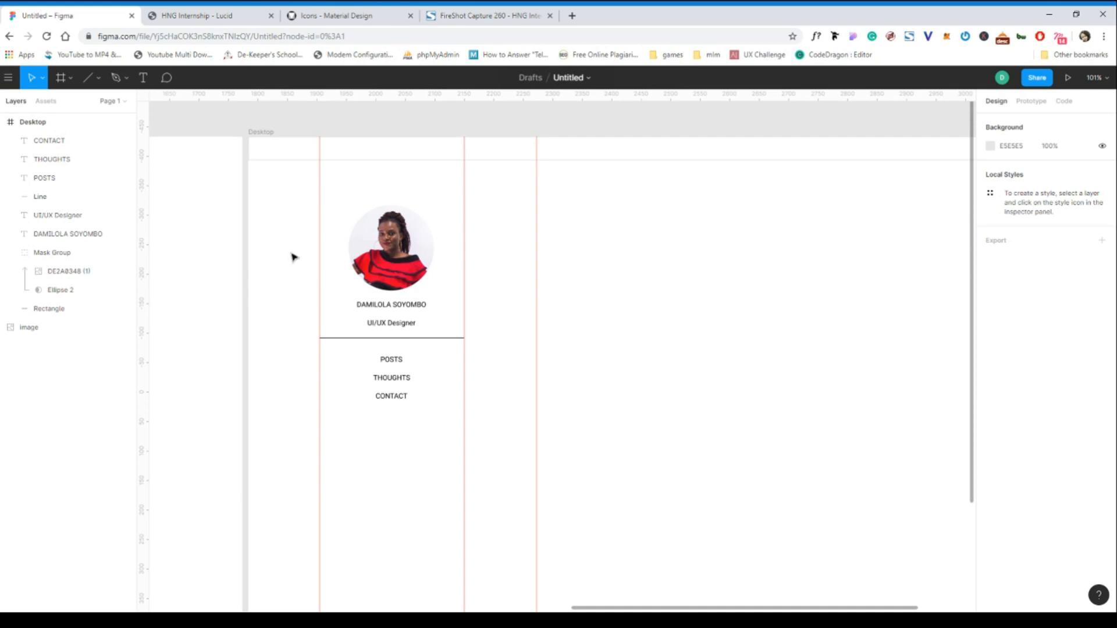
pyautogui.click(225, 15)
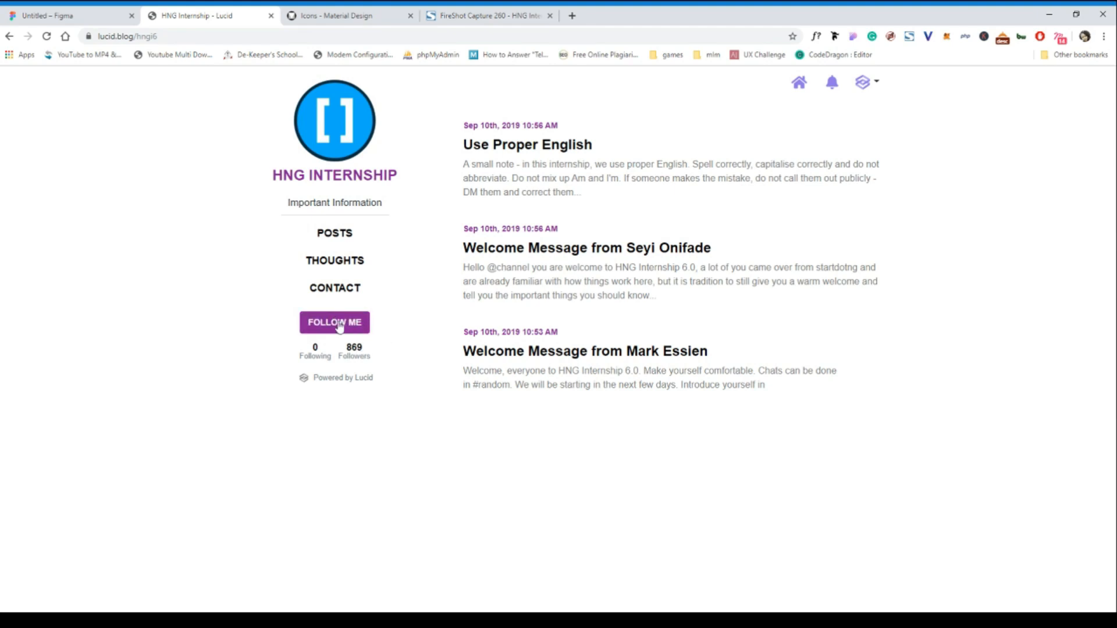
pyautogui.click(66, 20)
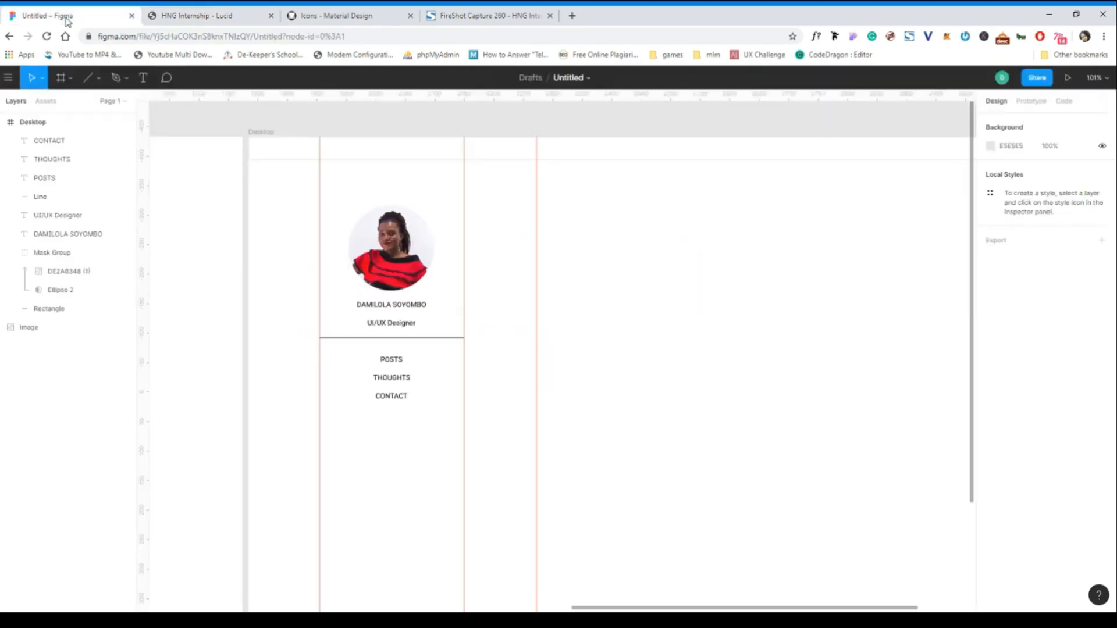
pyautogui.click(98, 83)
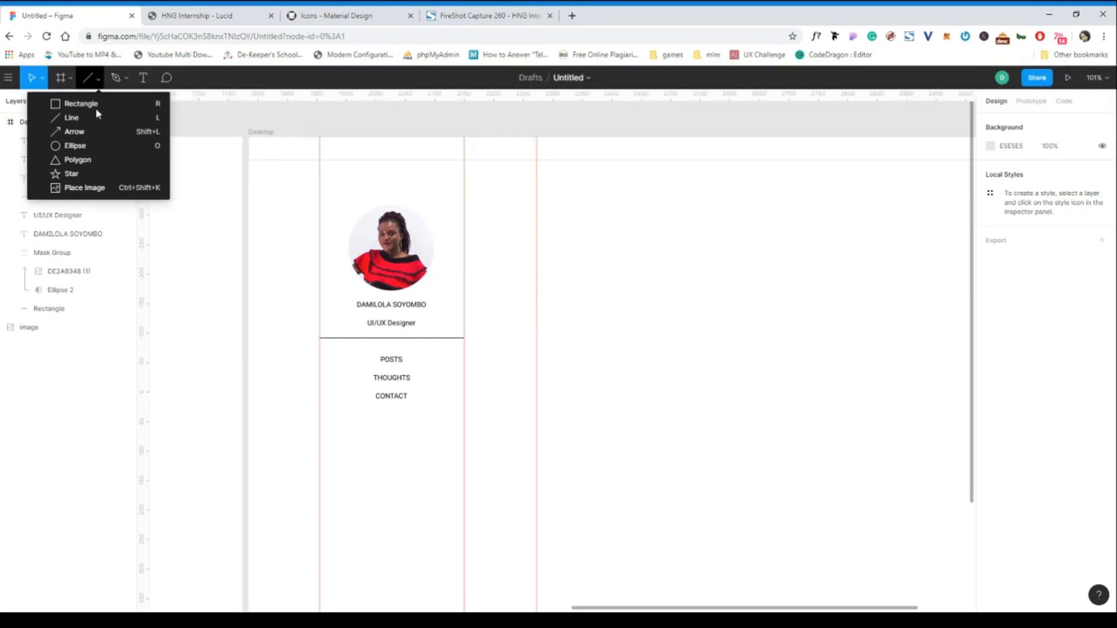
# - Draw a grey rectangle below CONTACT with a height of 45
pyautogui.click(96, 104)
pyautogui.moveTo(349, 413); pyautogui.dragTo(437, 434)
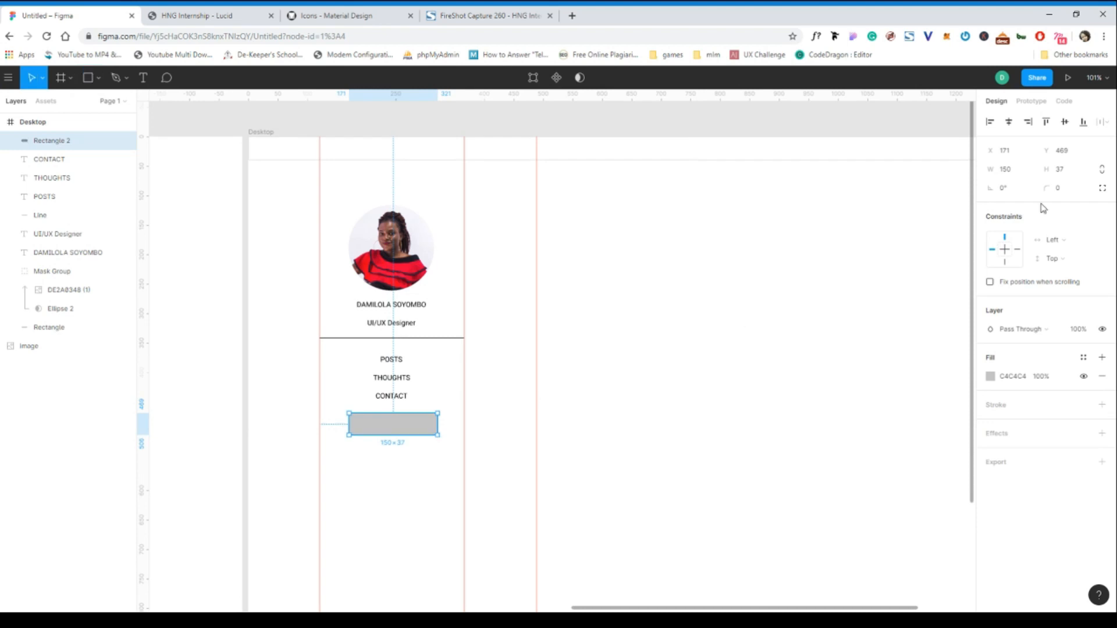
pyautogui.click(1069, 170)
pyautogui.write('45')
pyautogui.press('Return')
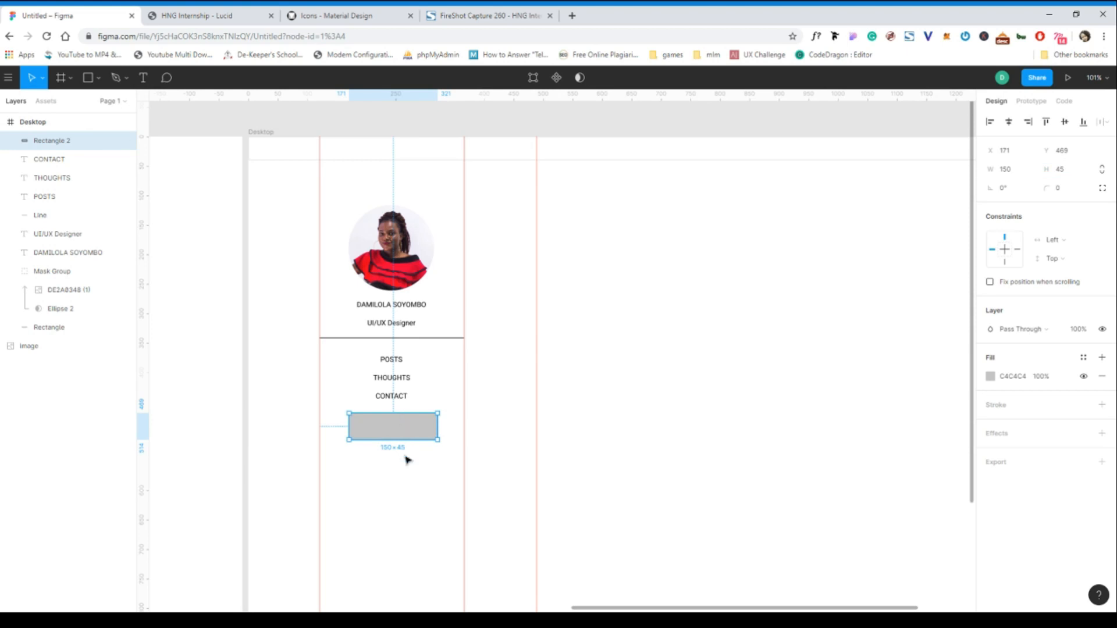
# - Copy CONTACT into the rectangle, layer it above, and retype it as FOLLOW ME
pyautogui.click(392, 398)
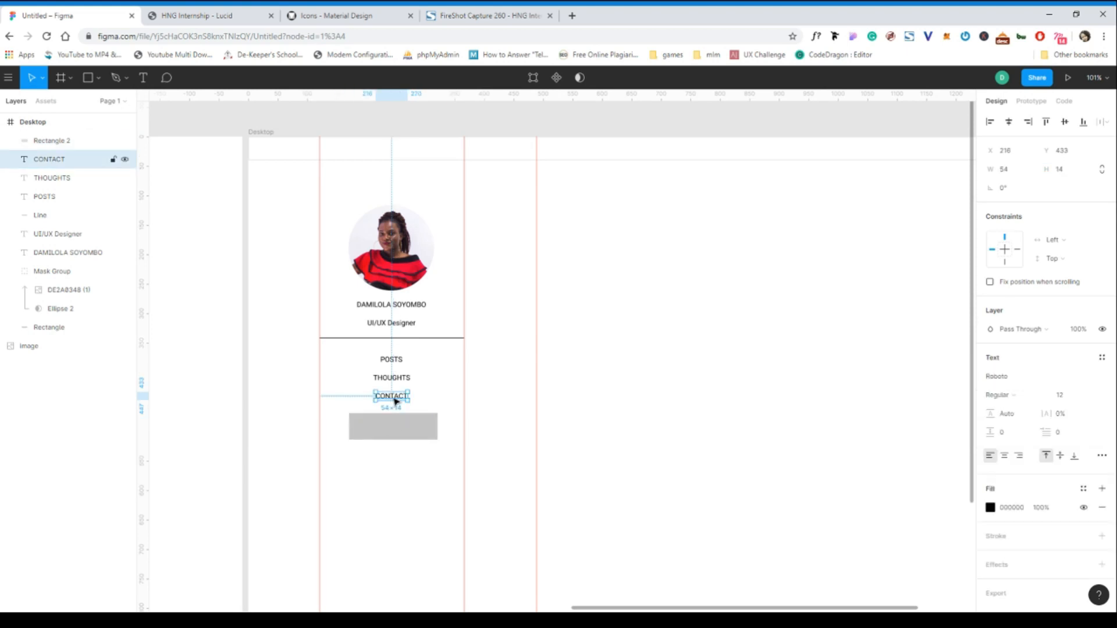
pyautogui.moveTo(395, 401); pyautogui.dragTo(398, 429)
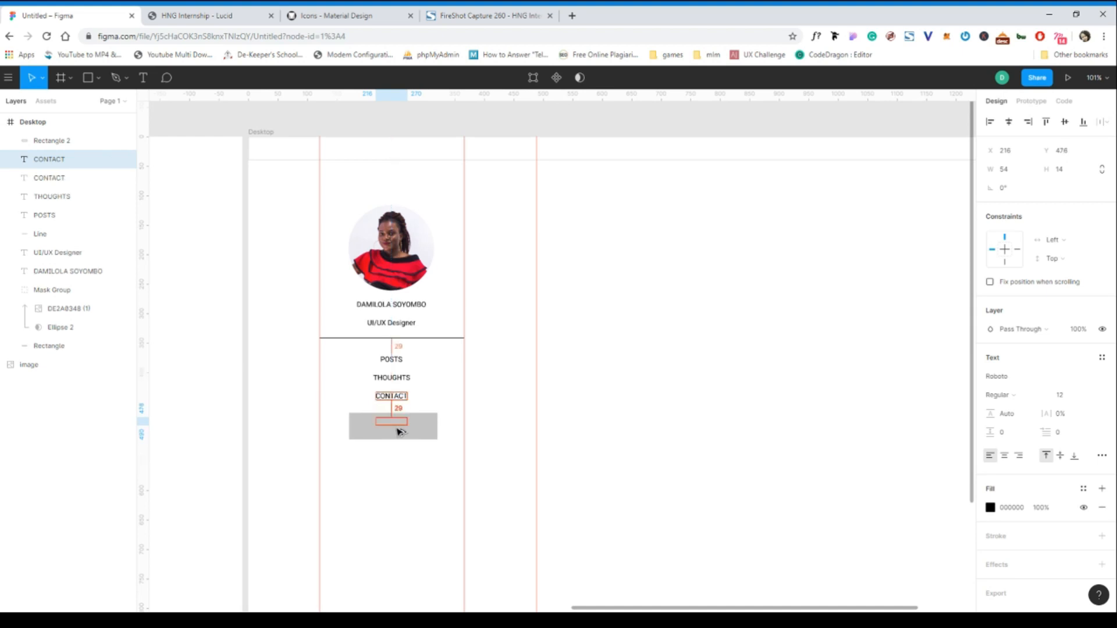
pyautogui.moveTo(58, 163); pyautogui.dragTo(52, 138)
pyautogui.doubleClick(395, 428)
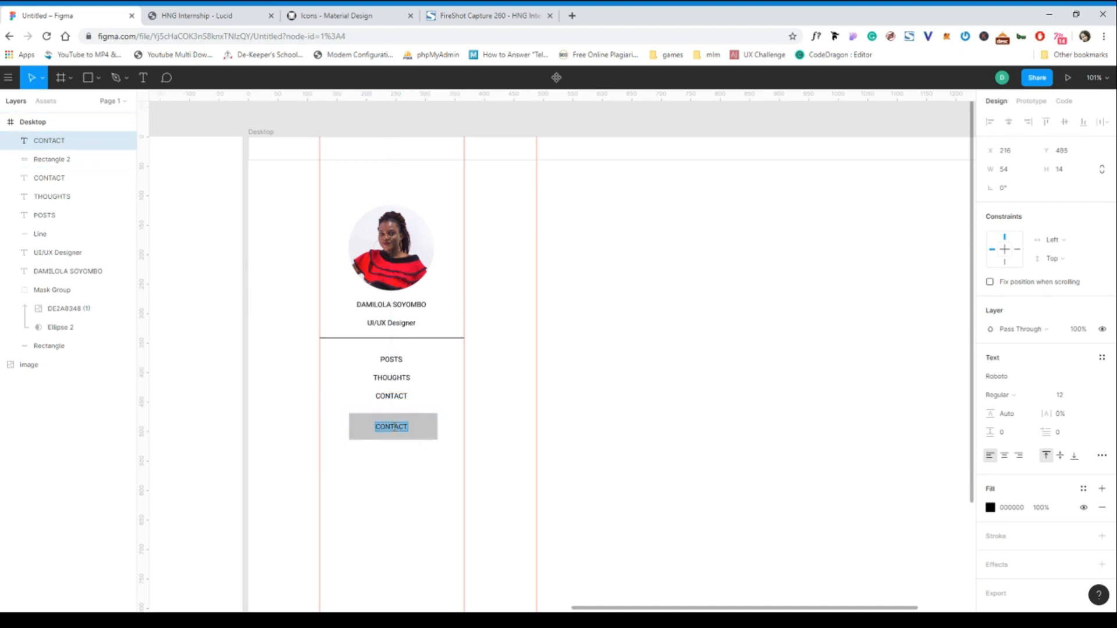
pyautogui.write('FOLLOW ME')
pyautogui.press('Escape')
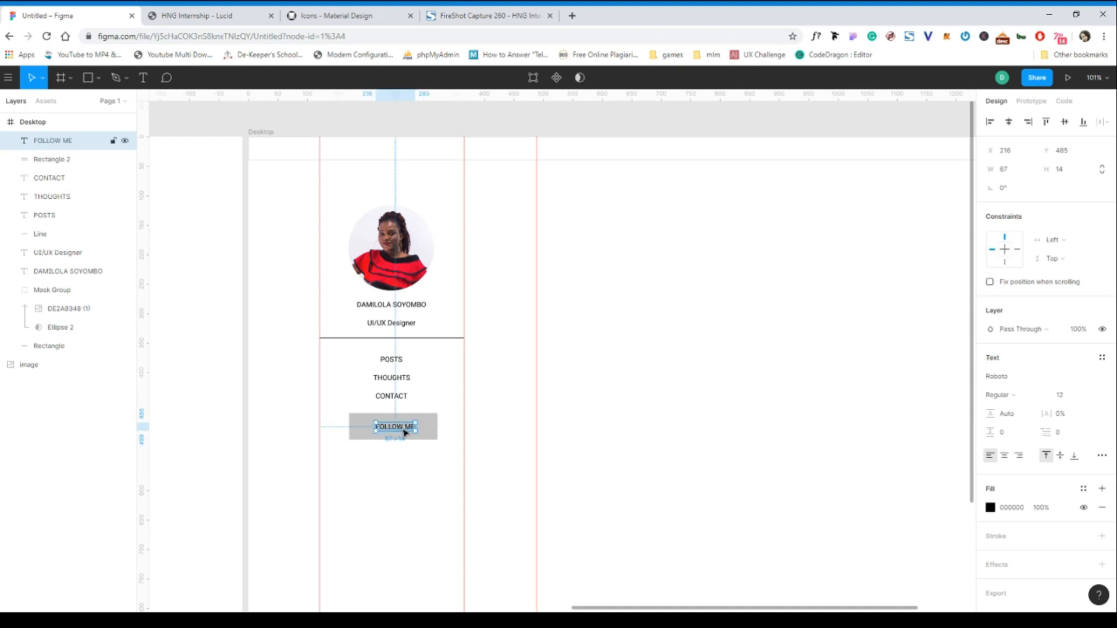
pyautogui.press('Left')
pyautogui.press('Left')
pyautogui.press('Left')
pyautogui.press('Left')
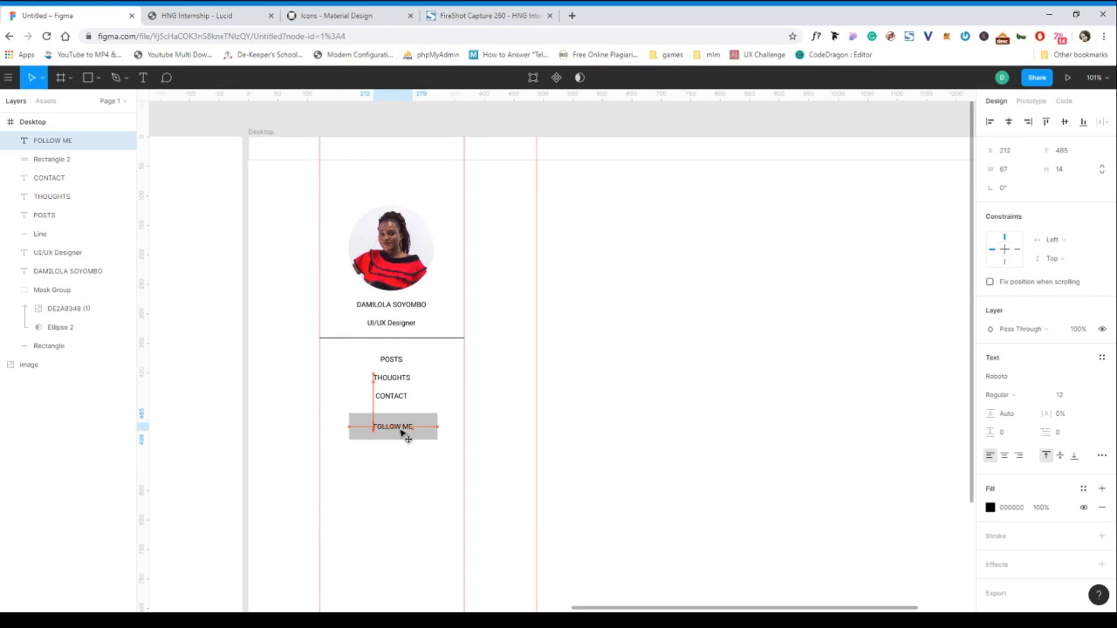
# - Select the button rectangle and compare it with the Lucid blog's follow button
pyautogui.click(413, 499)
pyautogui.scroll(-2, 413, 499)
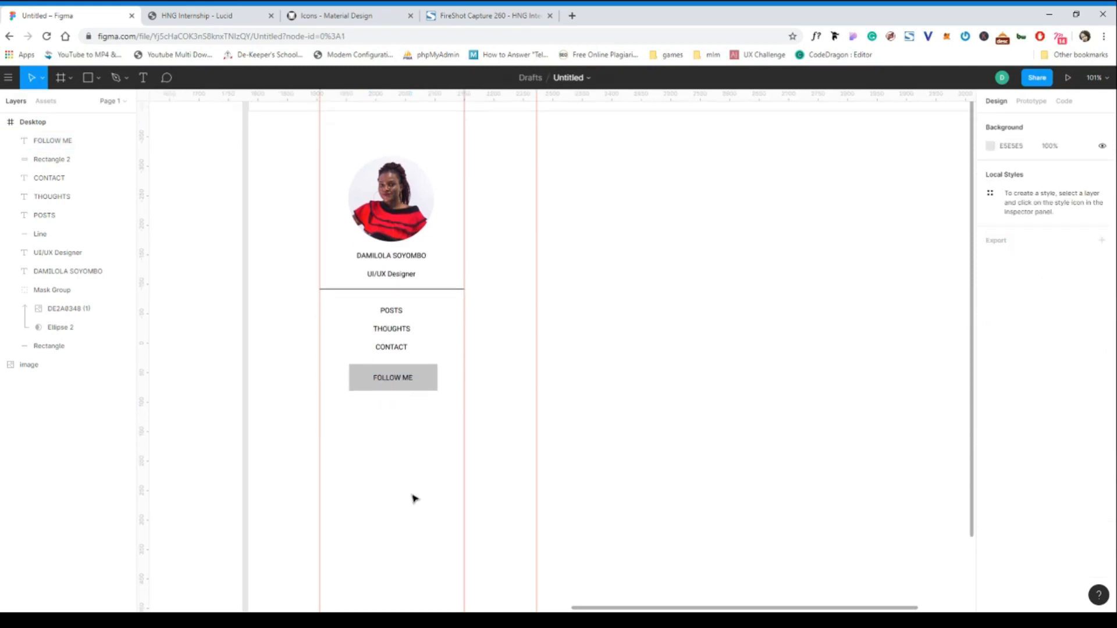
pyautogui.click(435, 388)
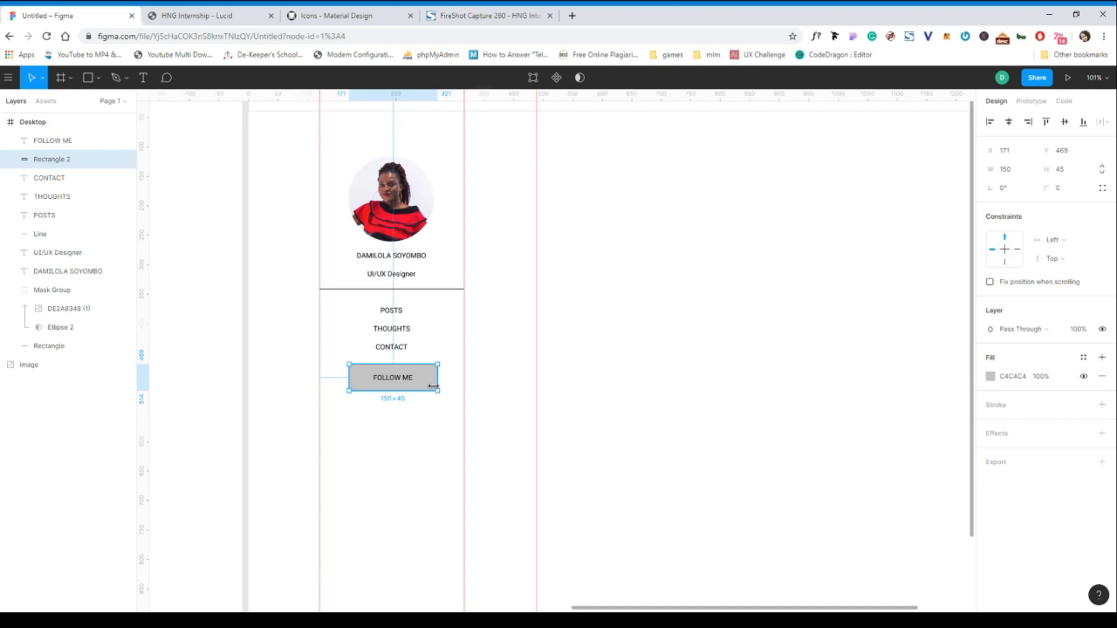
pyautogui.click(232, 18)
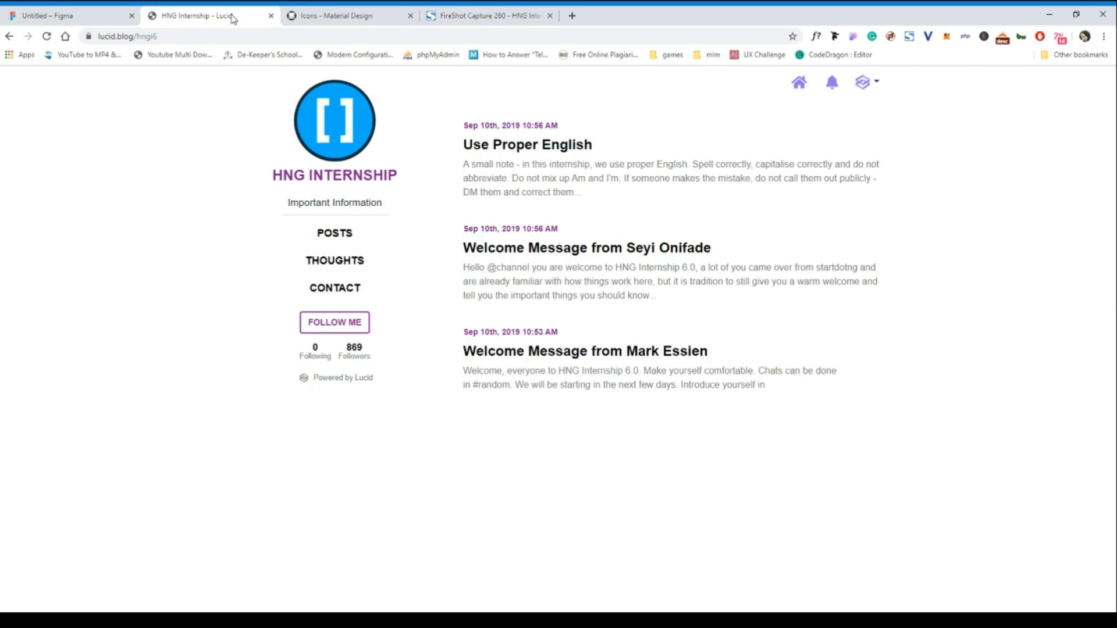
# - Give the button a corner radius of 4, a white FFFFFF fill and a thin black outline
pyautogui.click(76, 18)
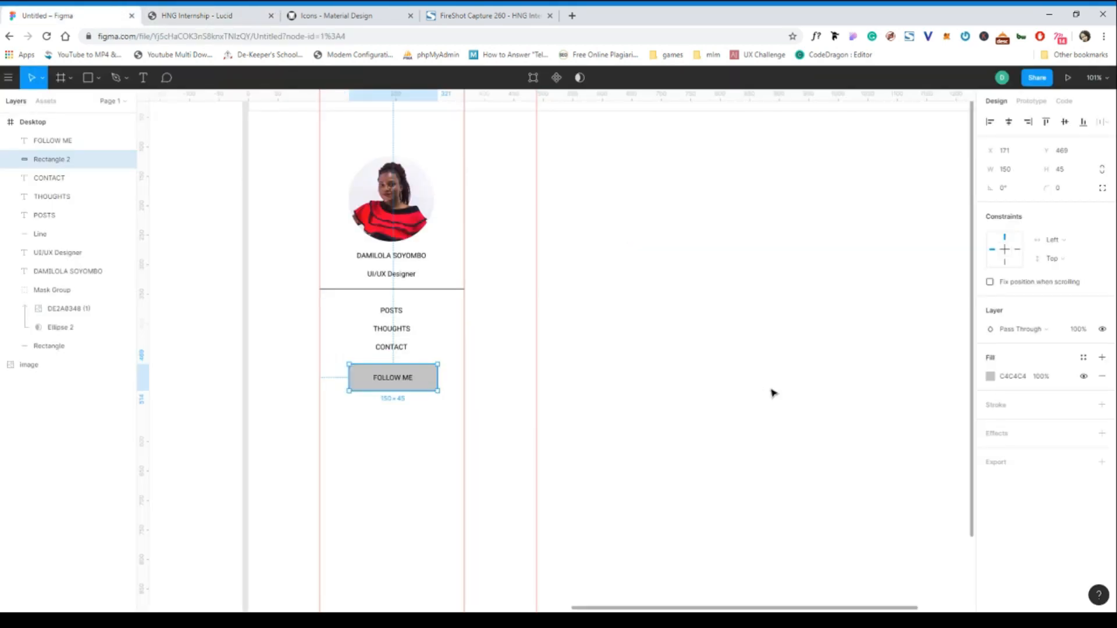
pyautogui.click(1068, 190)
pyautogui.write('4')
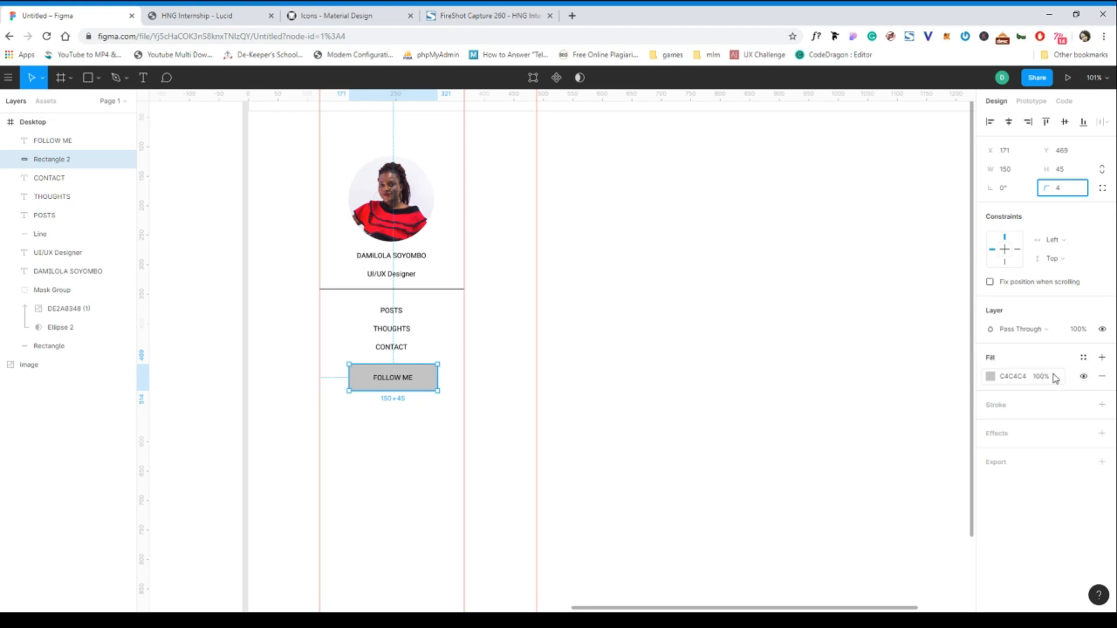
pyautogui.click(1025, 377)
pyautogui.write('f')
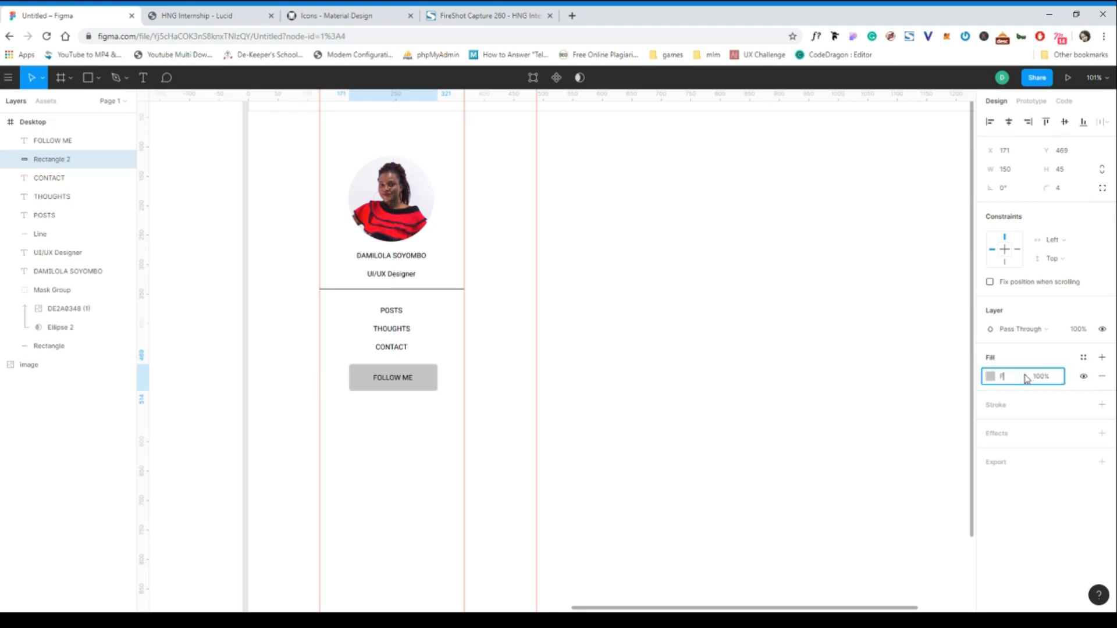
pyautogui.click(1102, 405)
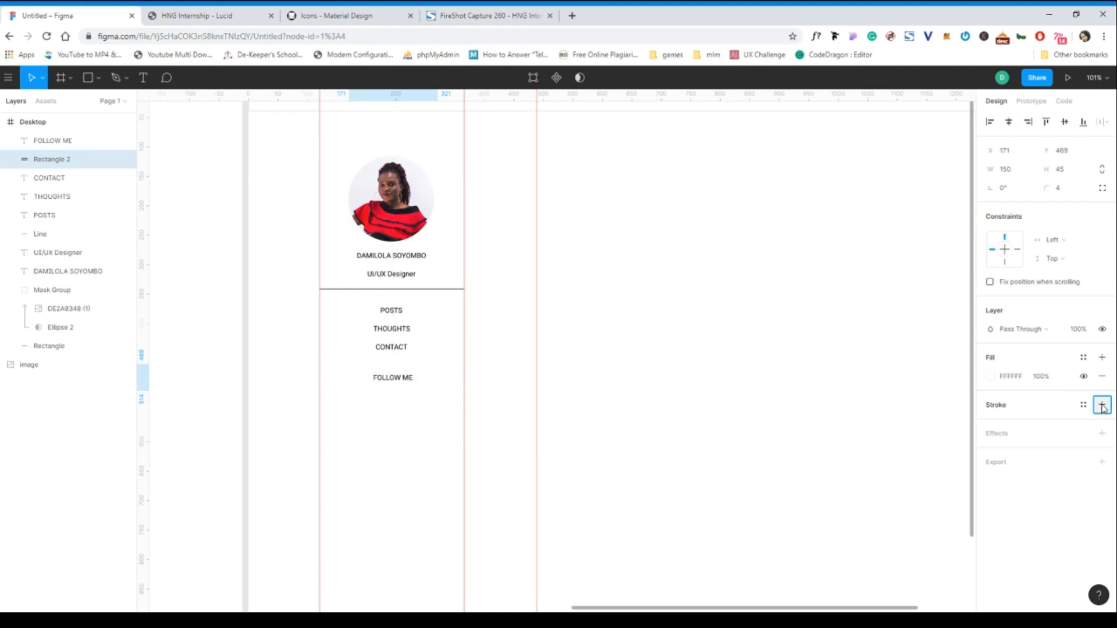
pyautogui.click(391, 453)
pyautogui.scroll(-2, 391, 453)
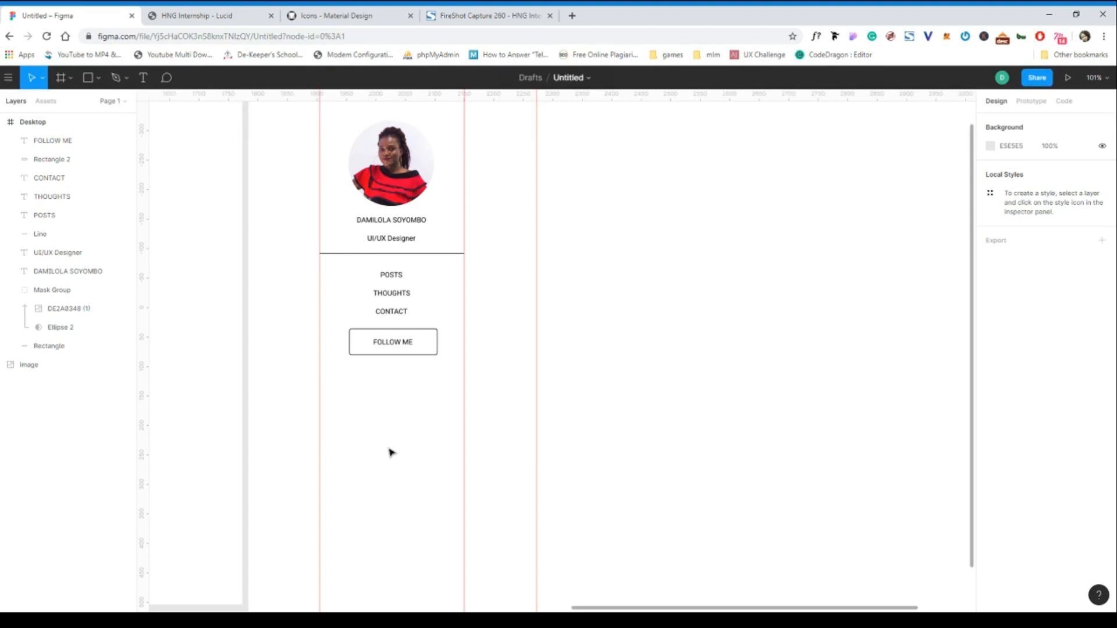
# - After checking the Lucid blog, copy CONTACT below FOLLOW ME and retype it as 0
pyautogui.click(207, 18)
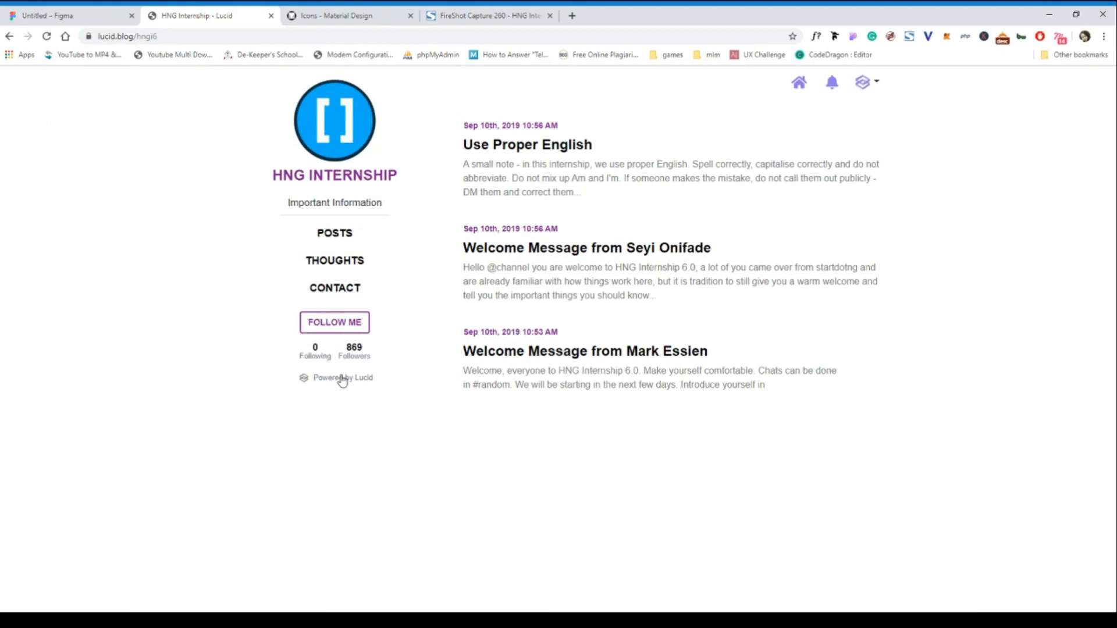
pyautogui.click(81, 22)
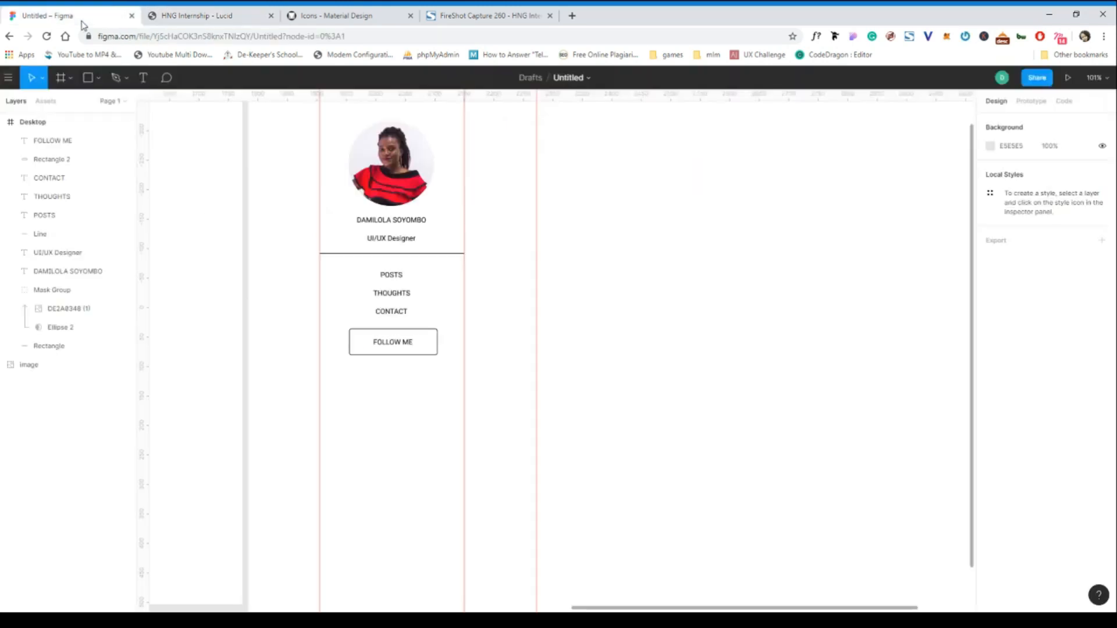
pyautogui.click(393, 314)
pyautogui.moveTo(394, 316); pyautogui.dragTo(392, 377)
pyautogui.doubleClick(393, 372)
pyautogui.write('0')
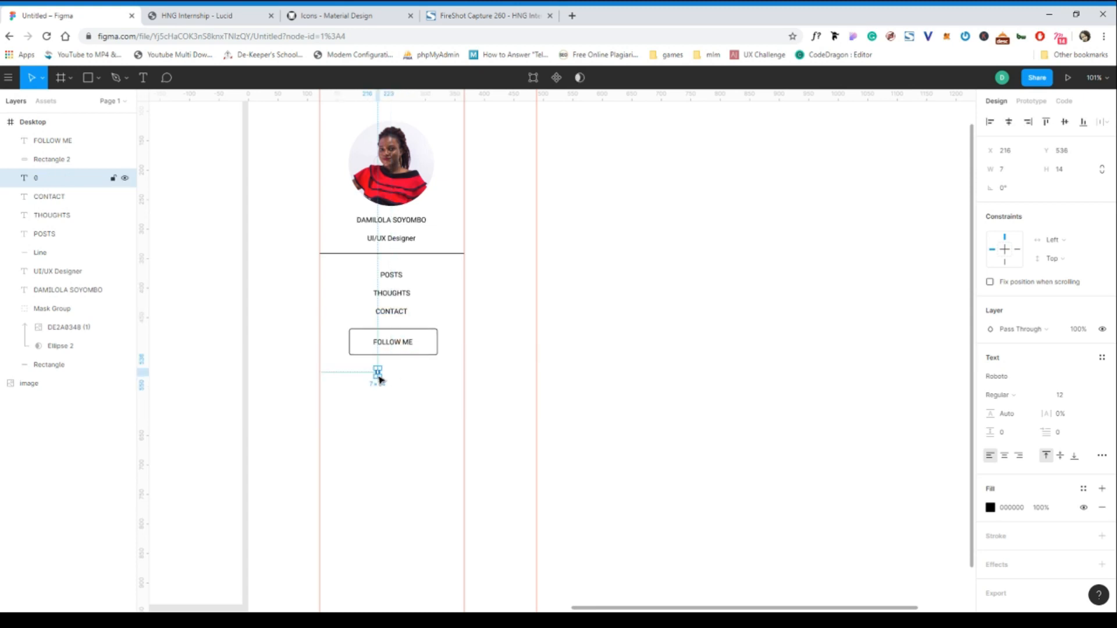
# - Copy the 0 below itself as a Following label and group the two texts
pyautogui.moveTo(380, 380); pyautogui.dragTo(379, 386)
pyautogui.doubleClick(378, 386)
pyautogui.write('Following')
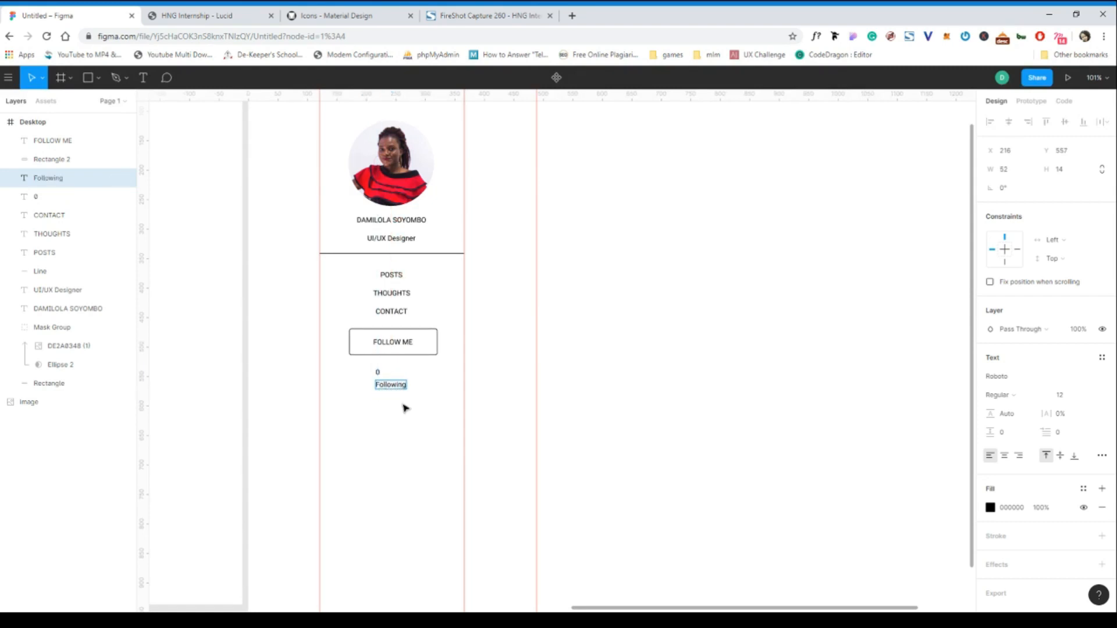
pyautogui.press('Escape')
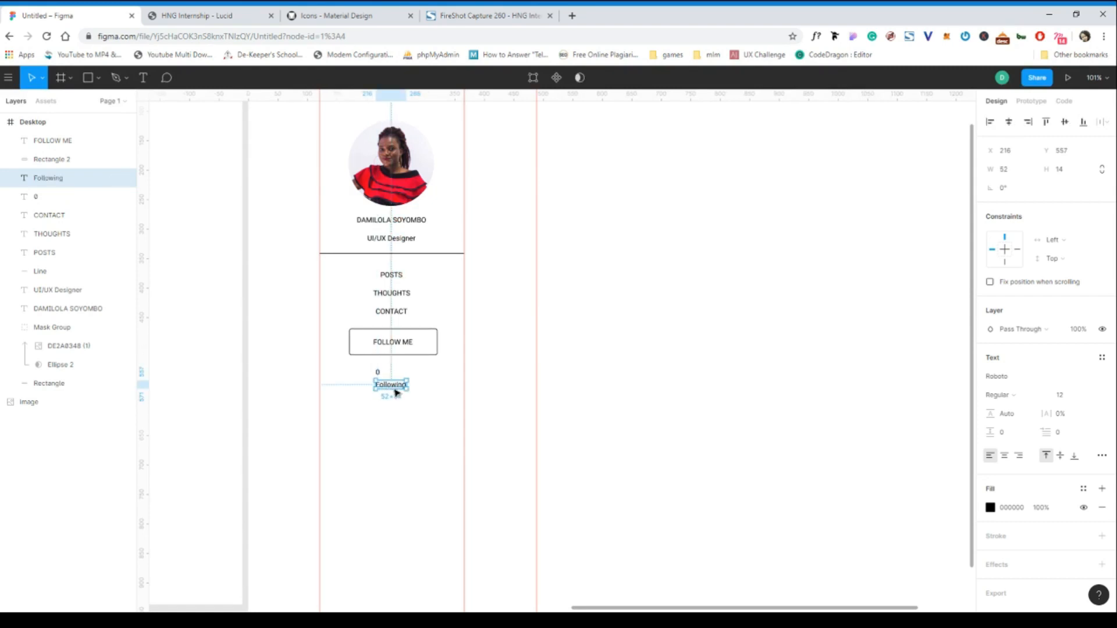
pyautogui.moveTo(394, 391); pyautogui.dragTo(384, 389)
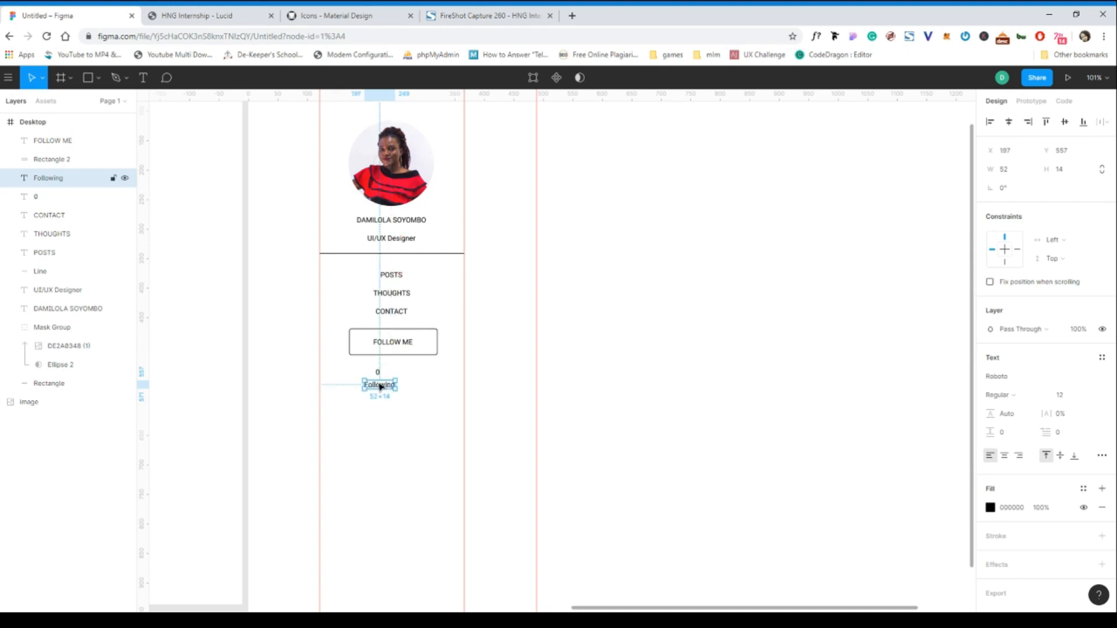
pyautogui.keyDown('shift'); pyautogui.click(377, 372); pyautogui.keyUp('shift')
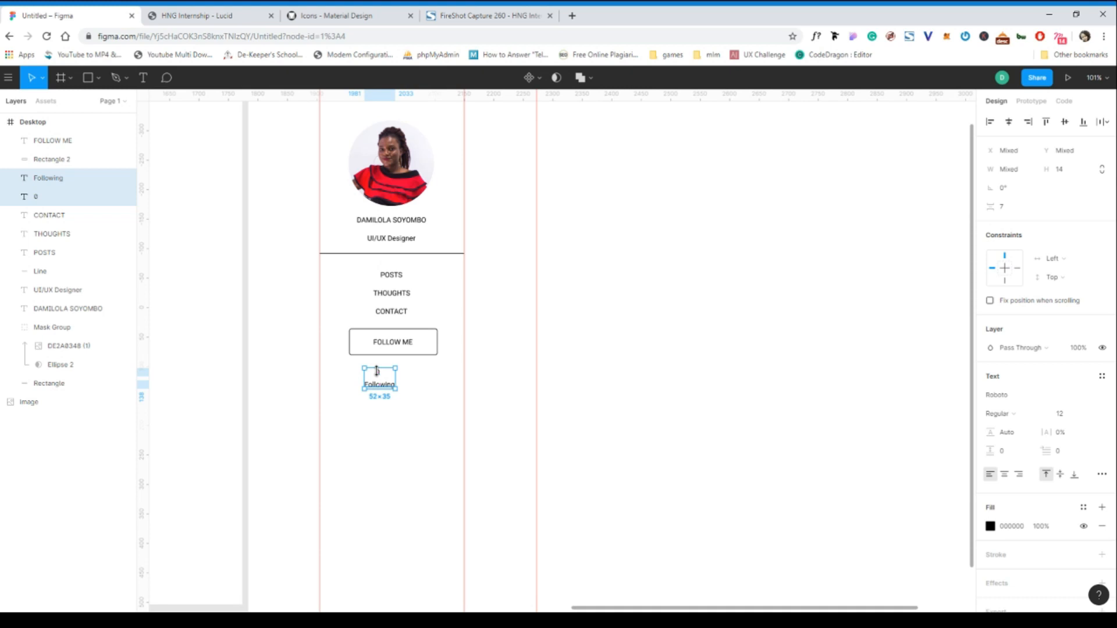
pyautogui.hotkey('ctrl', 'g')
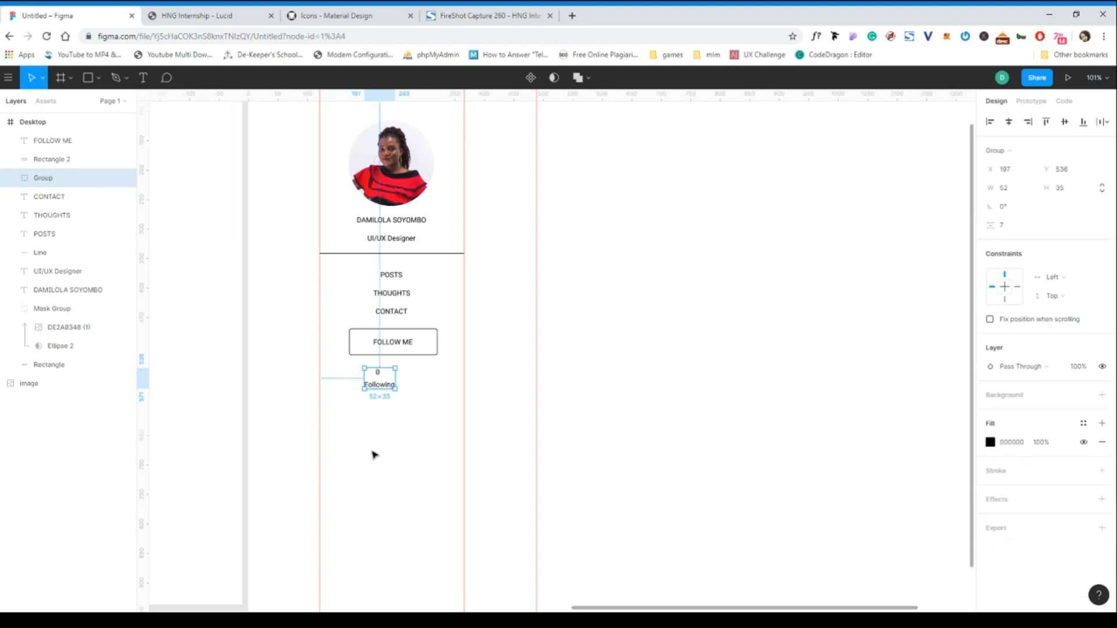
# - Select both the 0 and Following texts inside the group
pyautogui.click(374, 453)
pyautogui.click(378, 379)
pyautogui.doubleClick(380, 380)
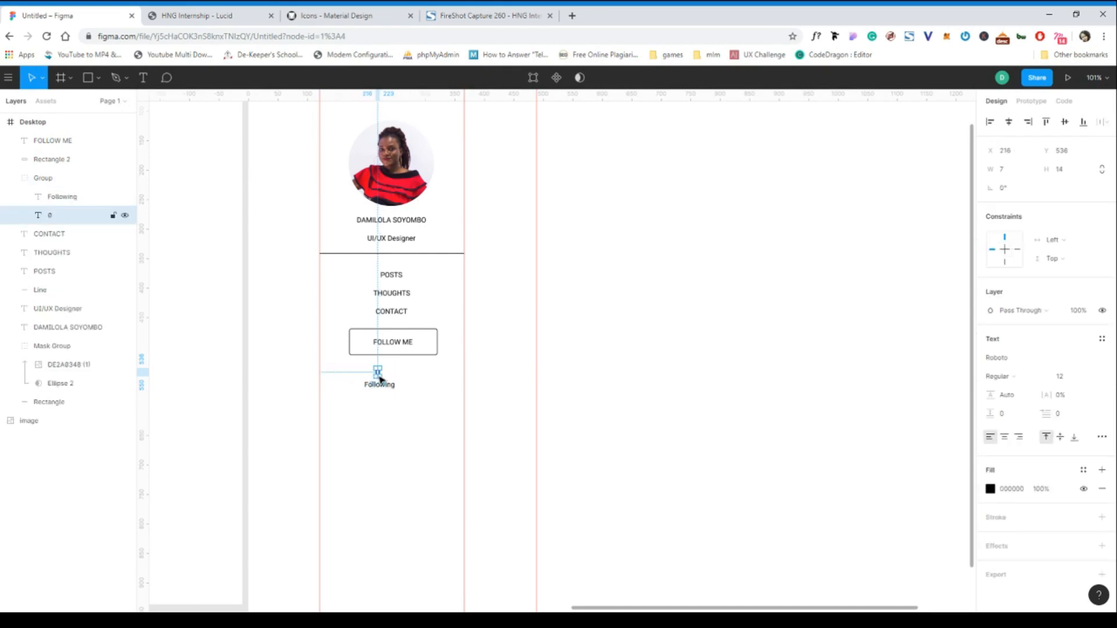
pyautogui.keyDown('shift'); pyautogui.click(388, 390); pyautogui.keyUp('shift')
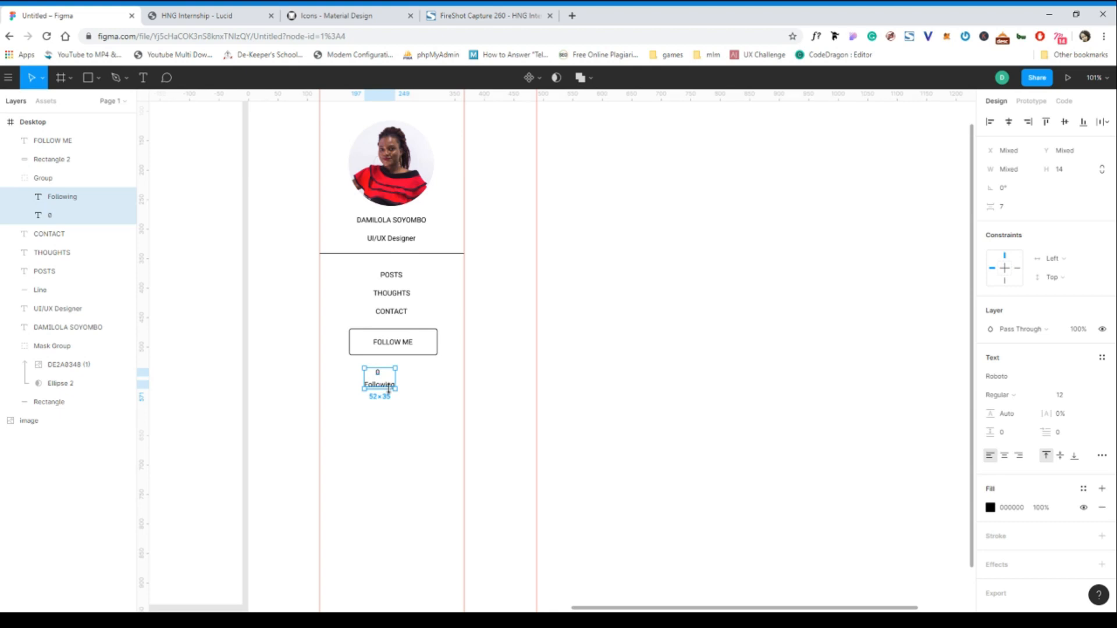
# - Centre the 0 over Following and copy the pair to its right
pyautogui.click(1010, 122)
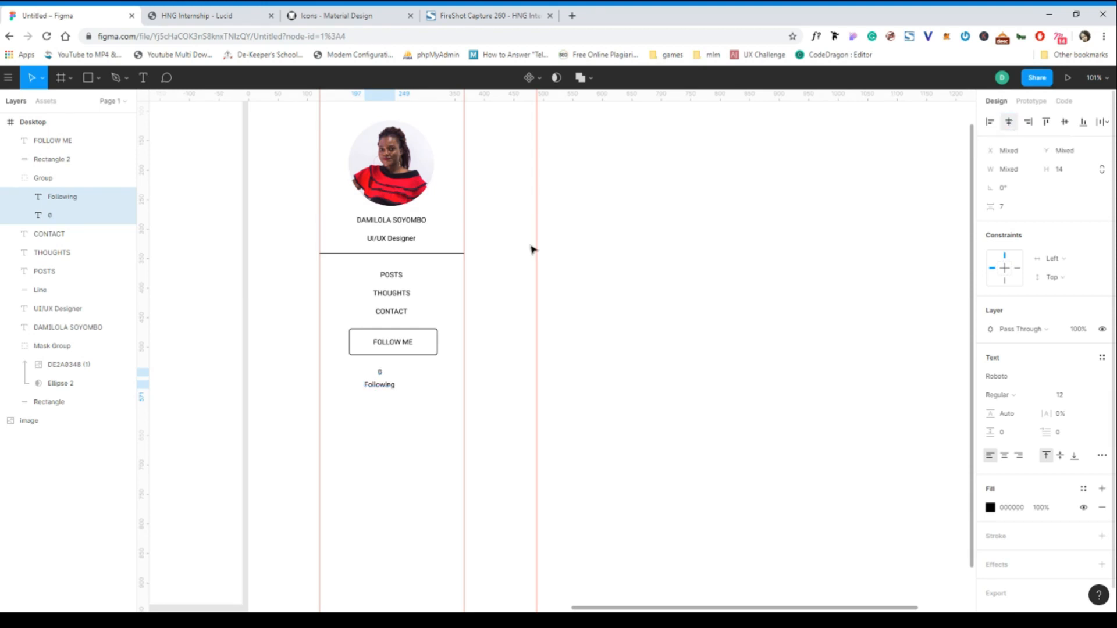
pyautogui.moveTo(379, 379); pyautogui.dragTo(371, 377)
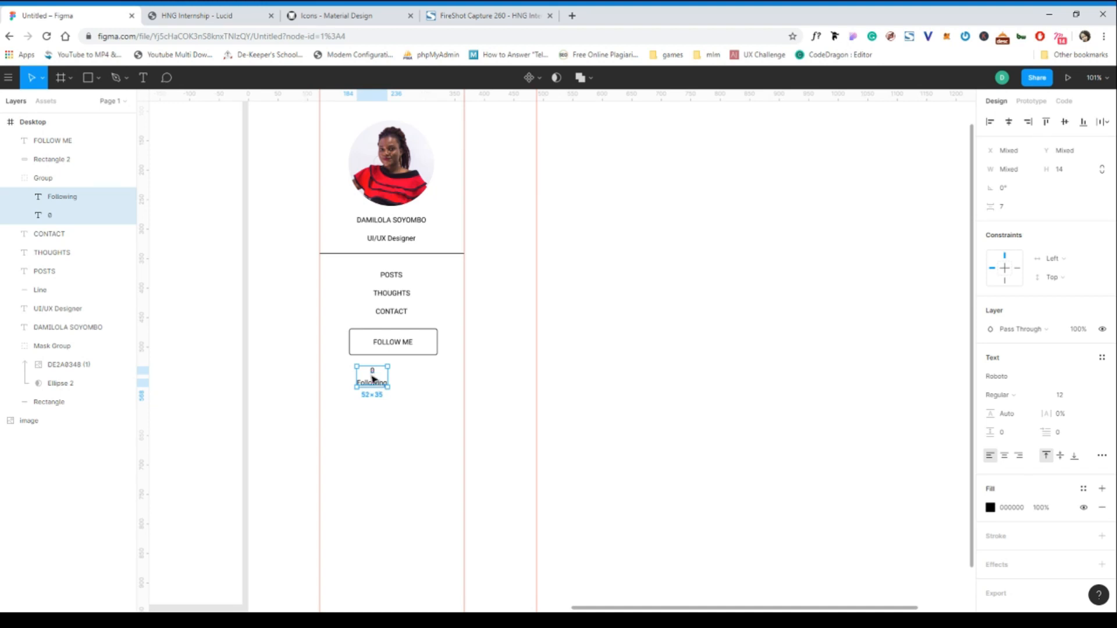
pyautogui.moveTo(378, 378); pyautogui.dragTo(415, 378)
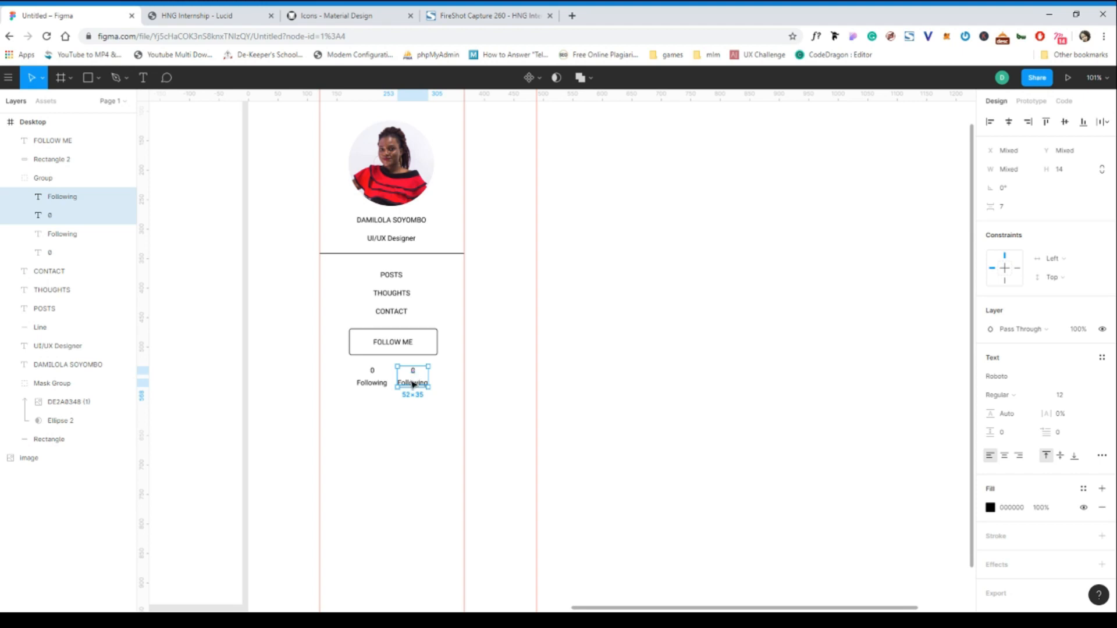
# - Retype the copied Following as Followers and check the follower counter group
pyautogui.doubleClick(416, 382)
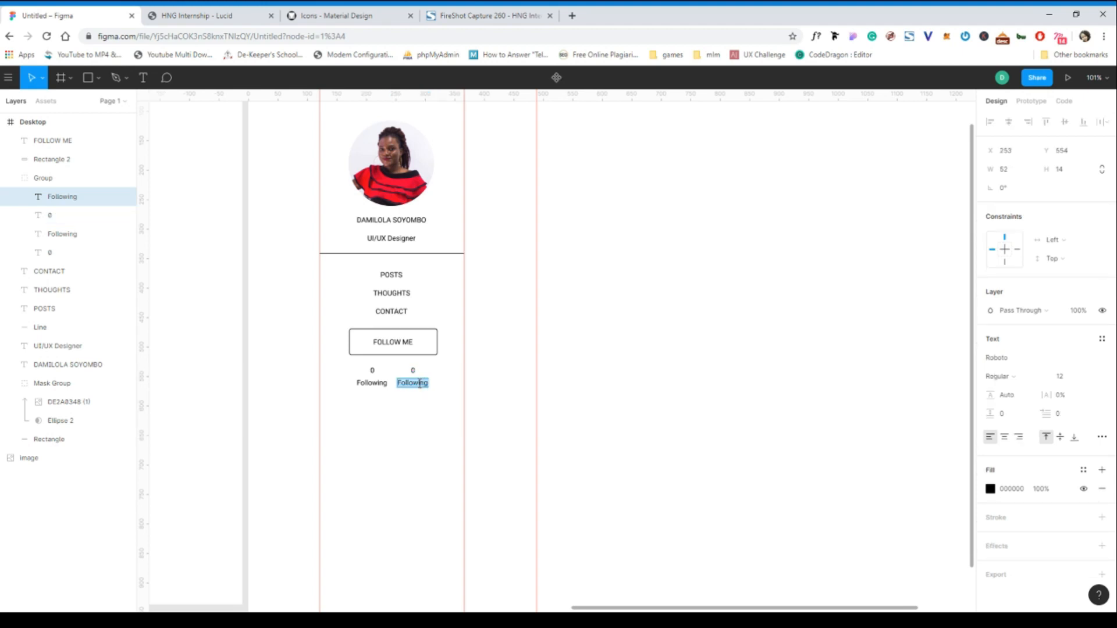
pyautogui.write('Followers')
pyautogui.click(372, 373)
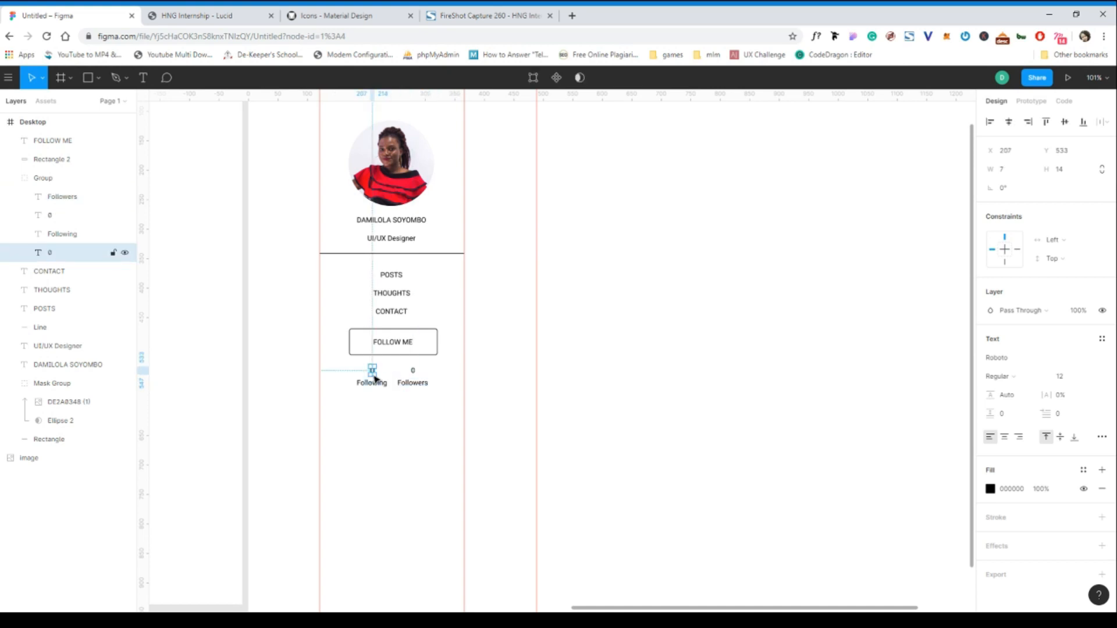
pyautogui.click(385, 454)
pyautogui.click(374, 372)
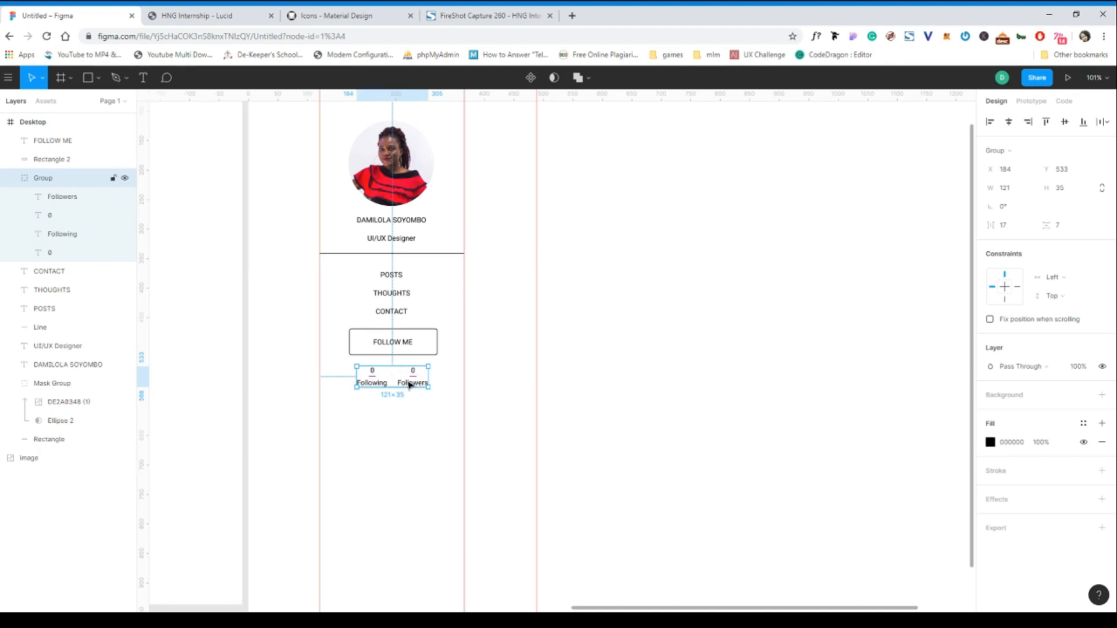
pyautogui.click(405, 446)
pyautogui.scroll(1, 408, 448)
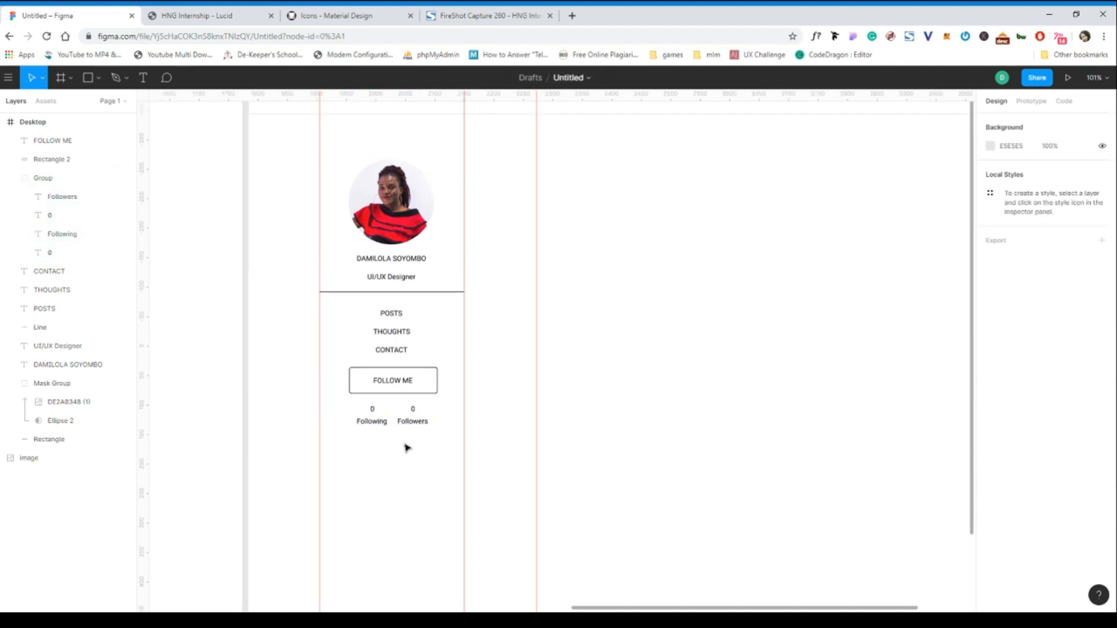
pyautogui.scroll(2, 407, 447)
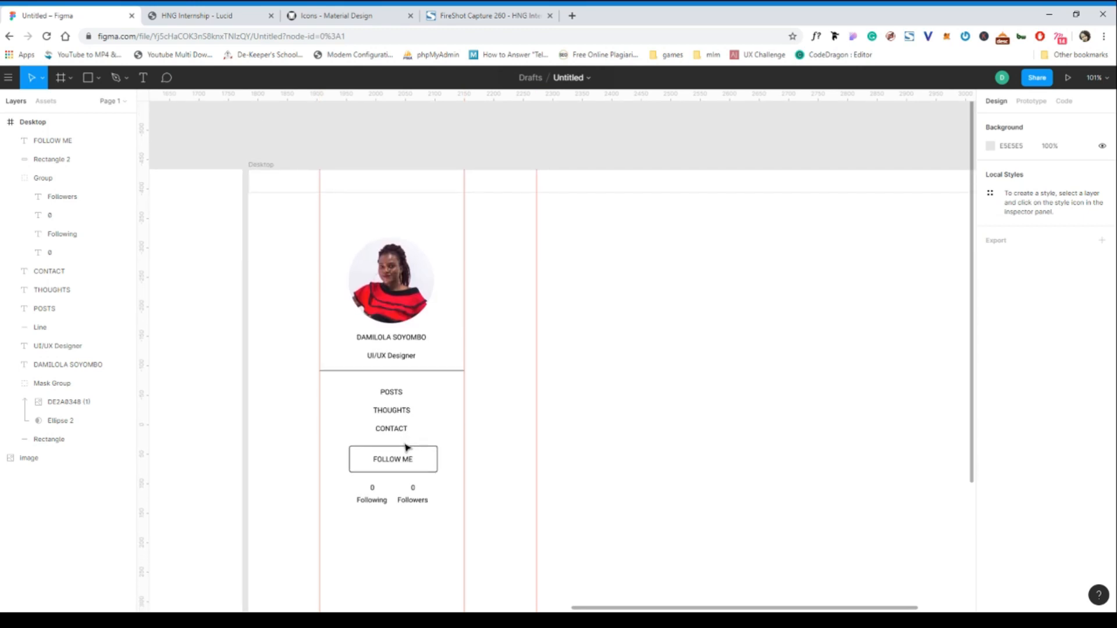
pyautogui.hscroll(1, 406, 447)
pyautogui.hscroll(-3, 405, 446)
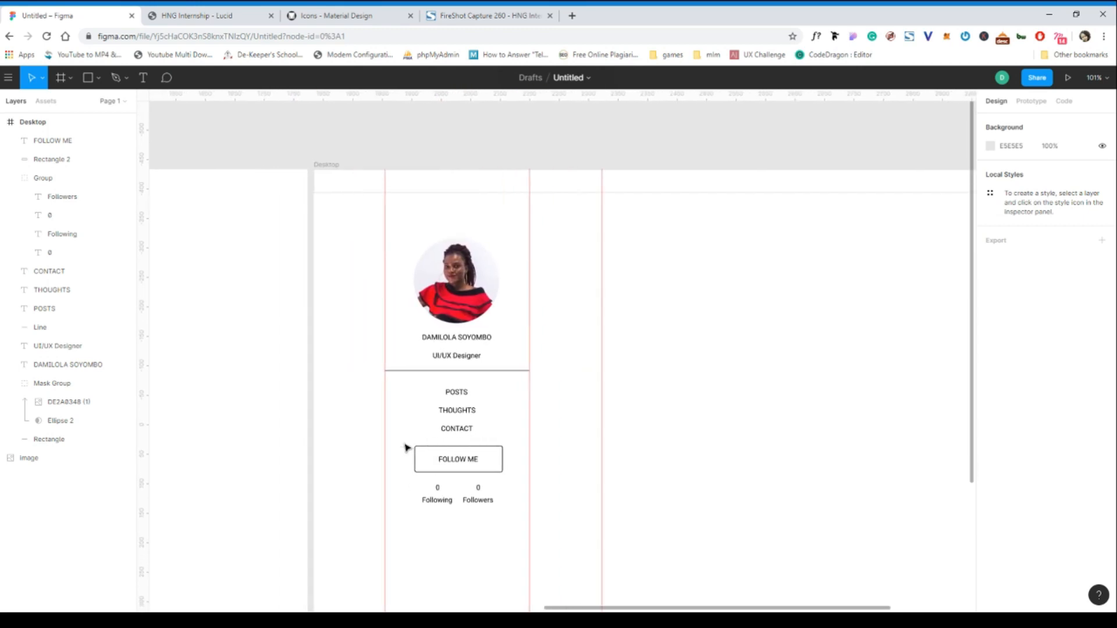
pyautogui.scroll(-1, 405, 447)
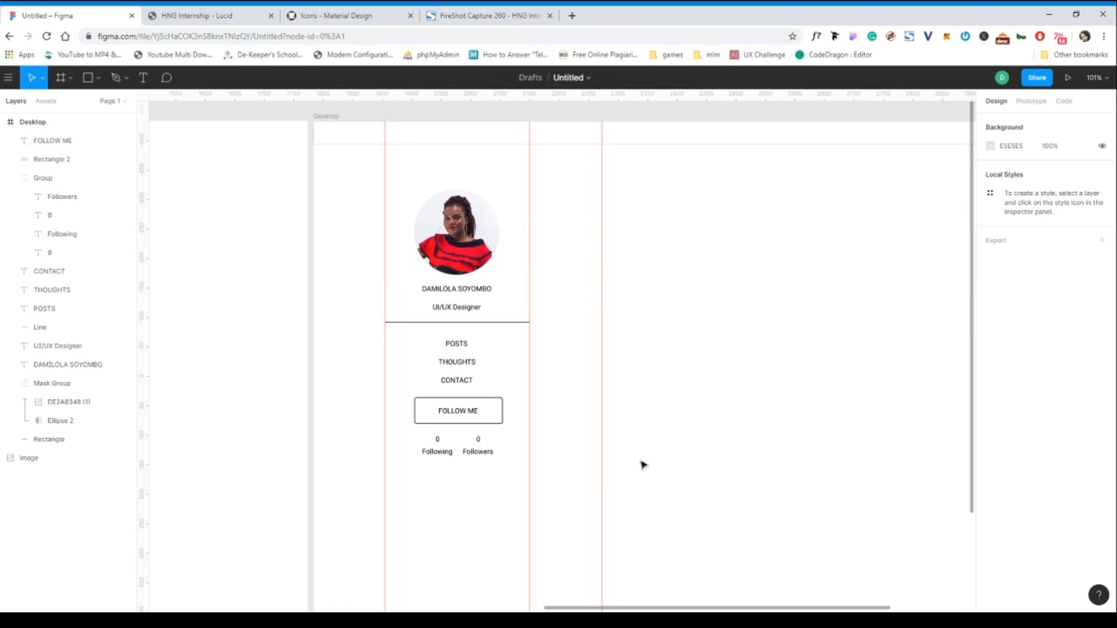
pyautogui.scroll(-5, 475, 307)
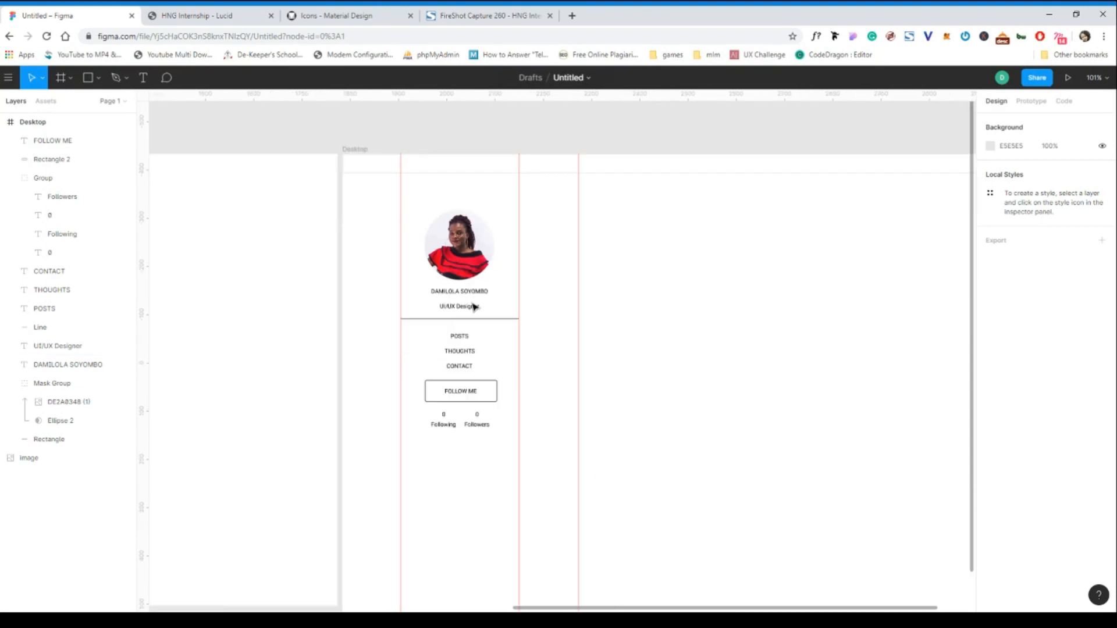
pyautogui.hscroll(-4, 228, 308)
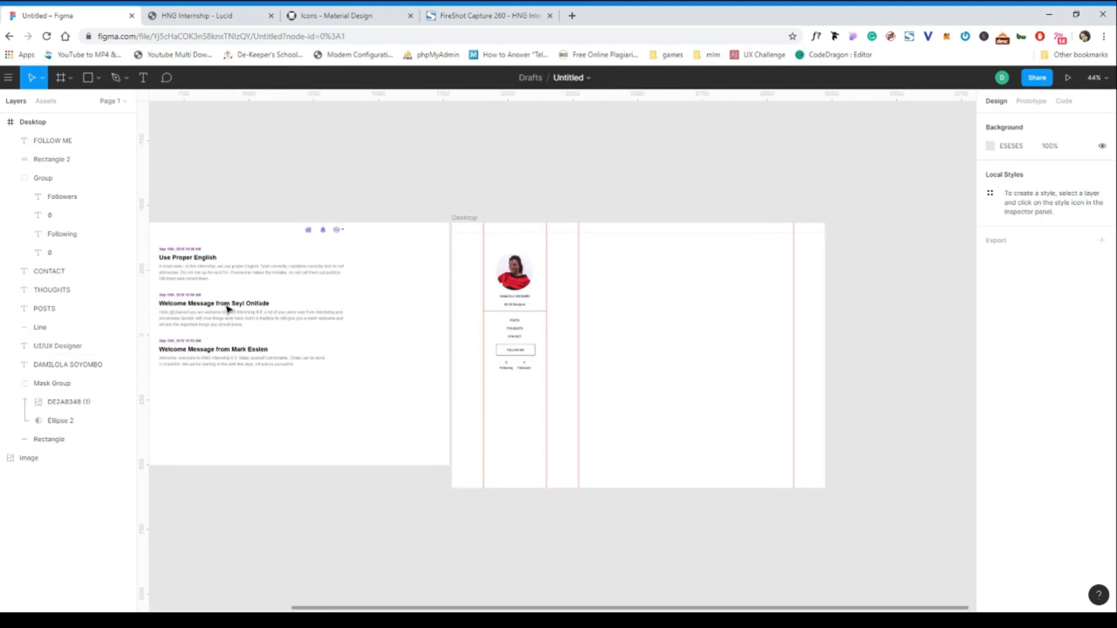
pyautogui.scroll(5, 215, 280)
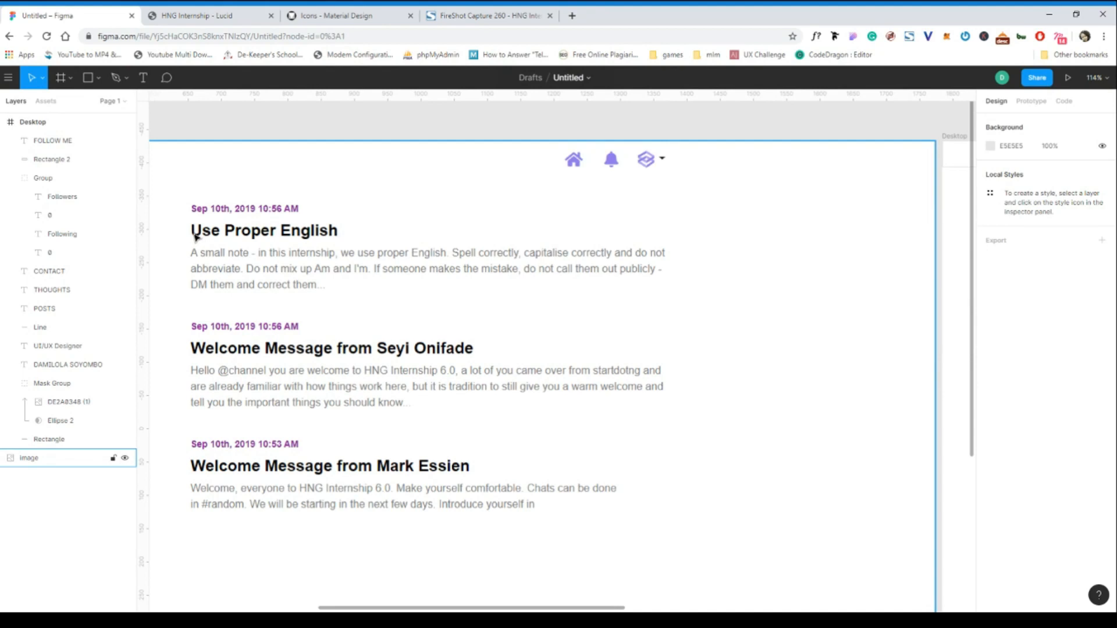
pyautogui.scroll(-5, 209, 273)
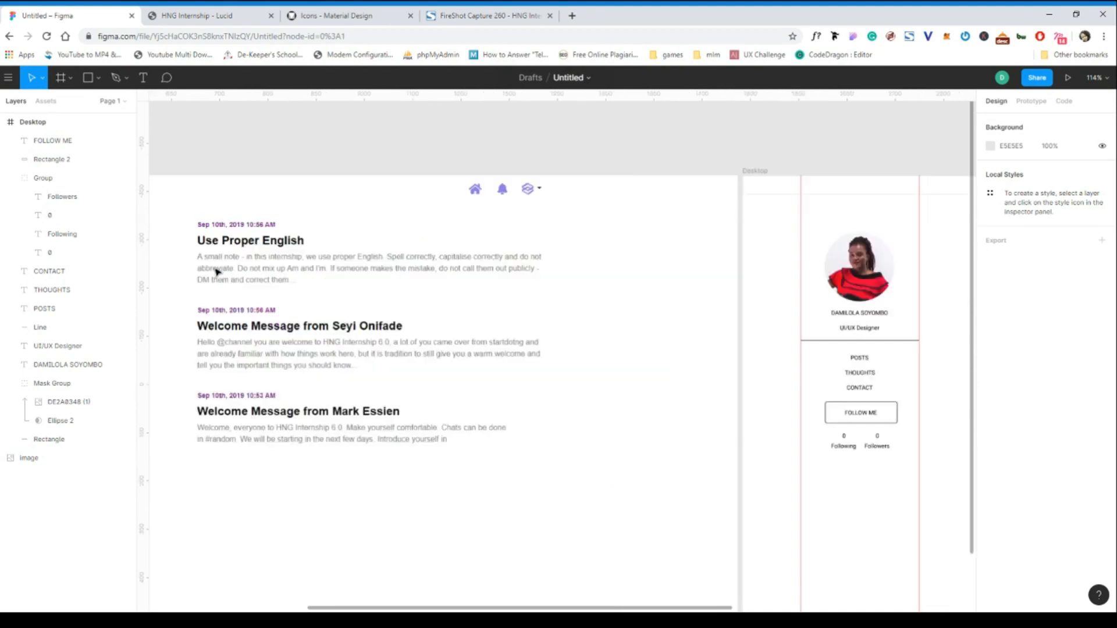
pyautogui.hscroll(5, 215, 272)
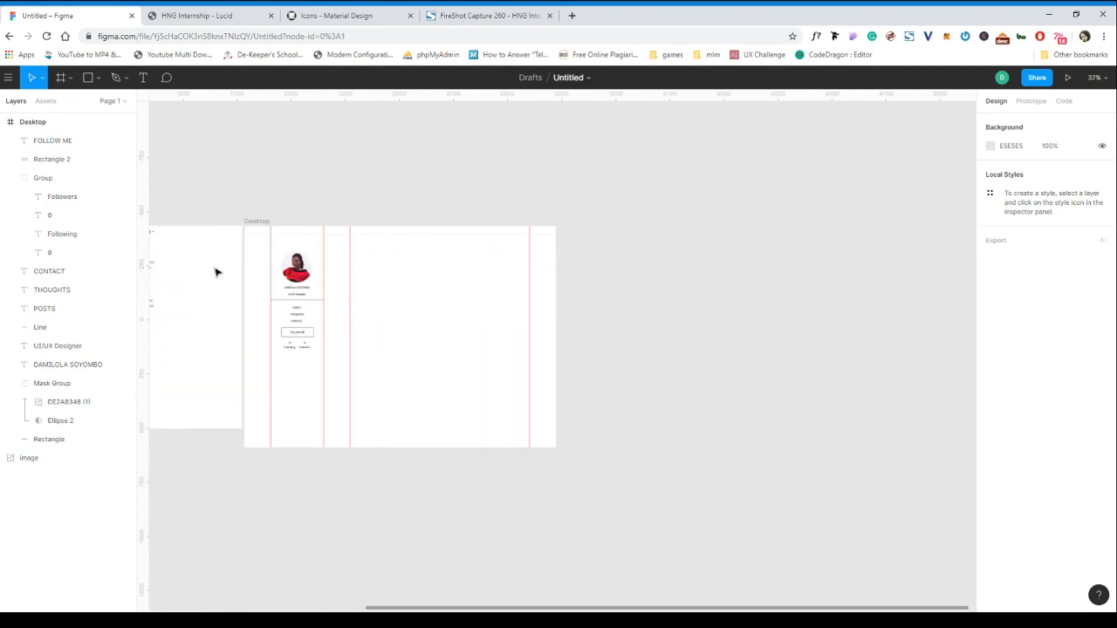
pyautogui.scroll(4, 378, 255)
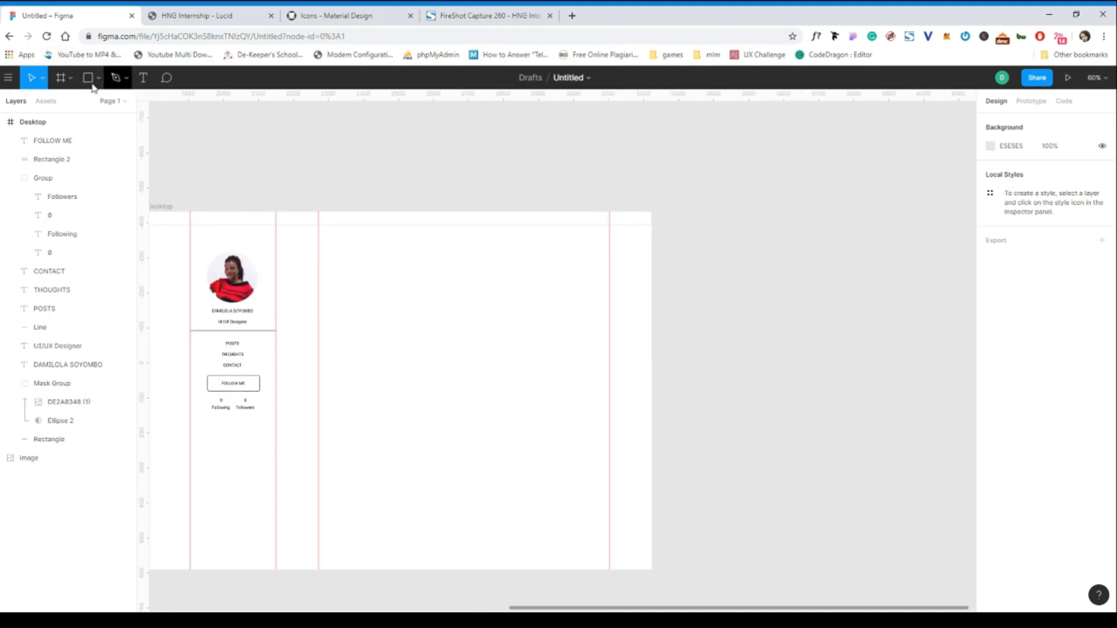
pyautogui.click(146, 82)
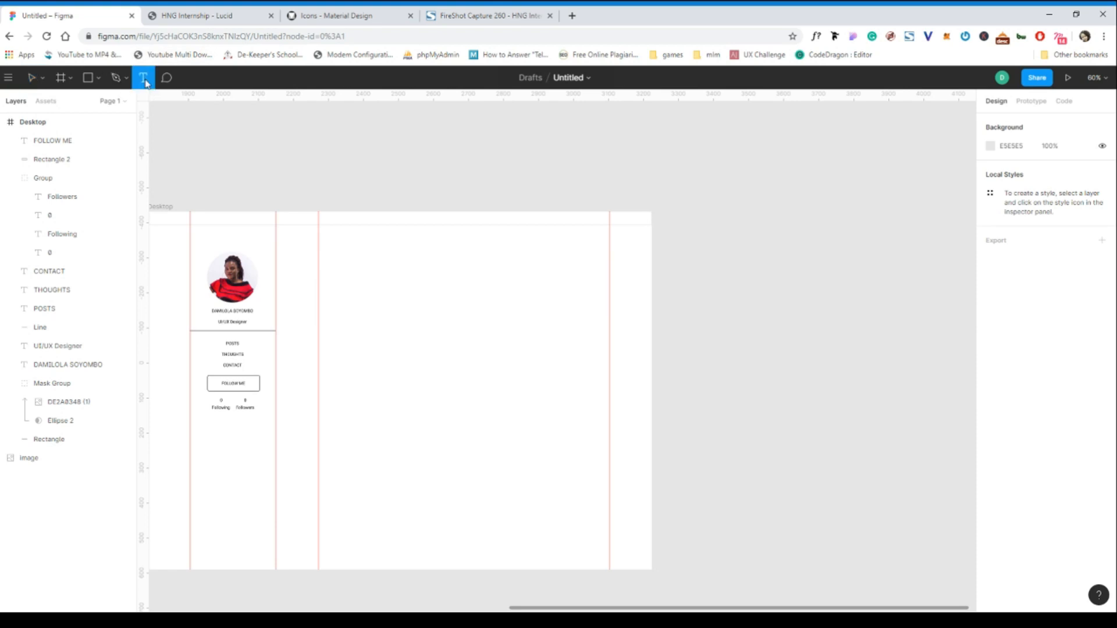
# - Type the date 'Sept 12, 2019 5:00 PM' in the posts column
pyautogui.click(327, 258)
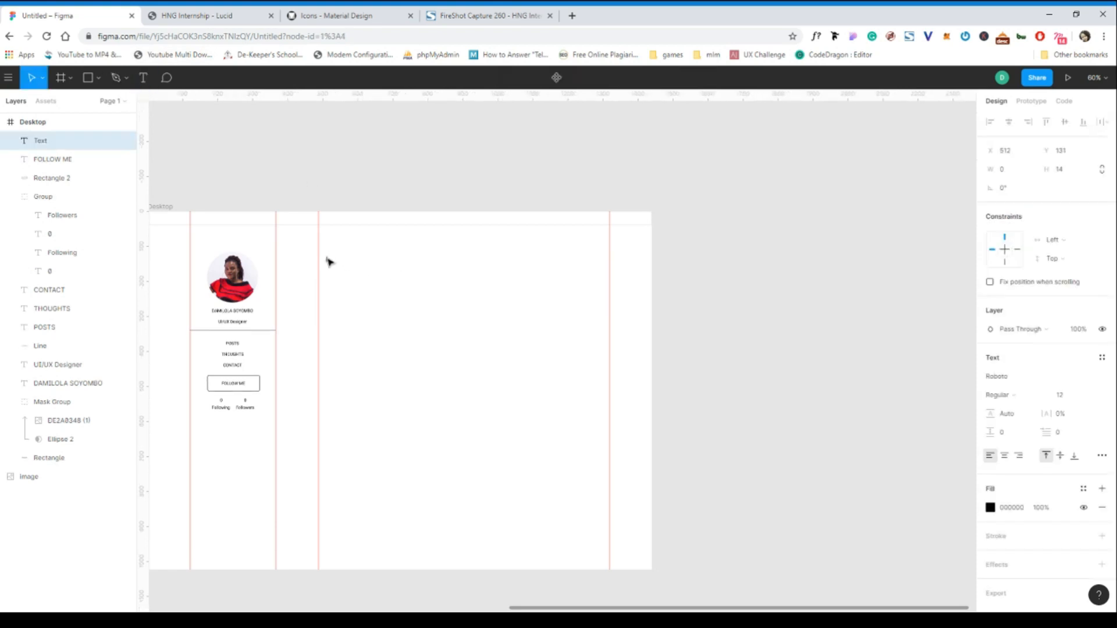
pyautogui.write('Sept')
pyautogui.scroll(5, 338, 282)
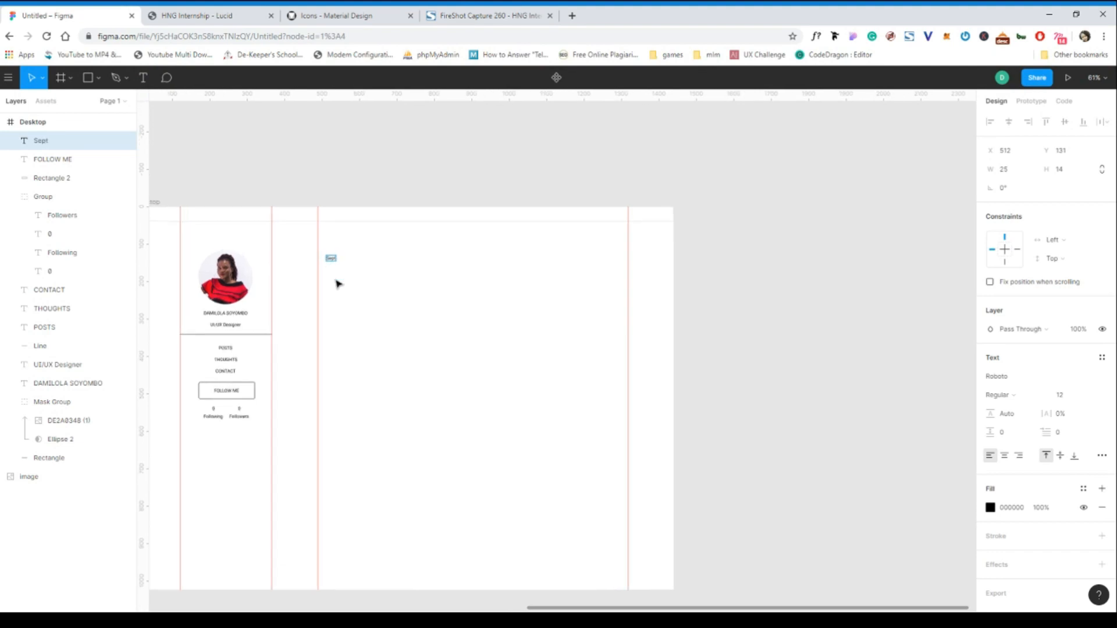
pyautogui.write('t 12, 2019')
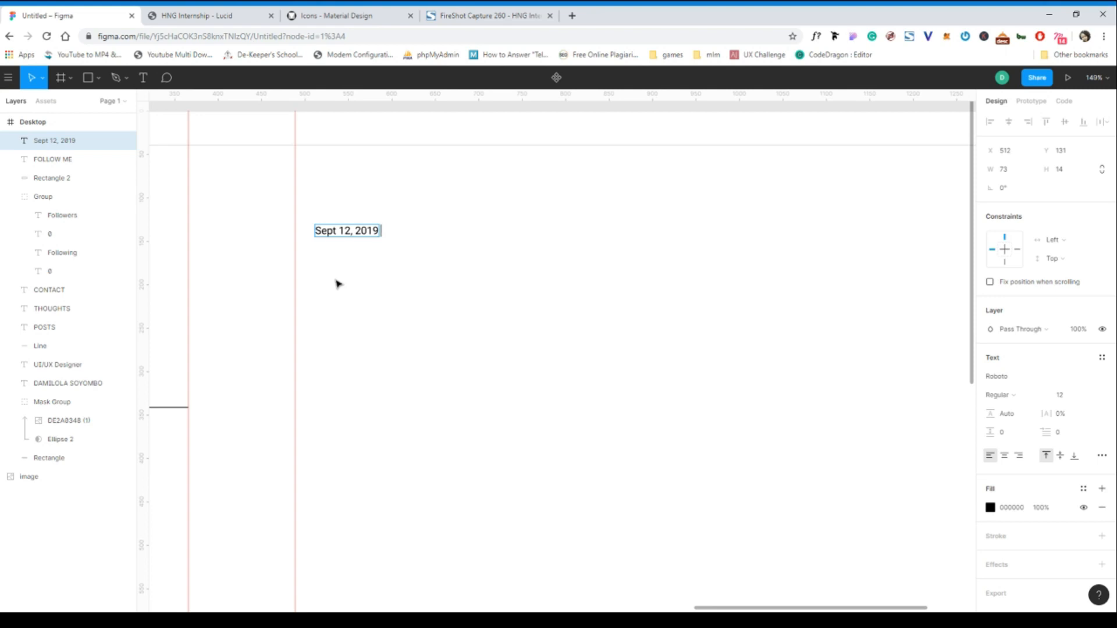
pyautogui.write(' 5:00PM')
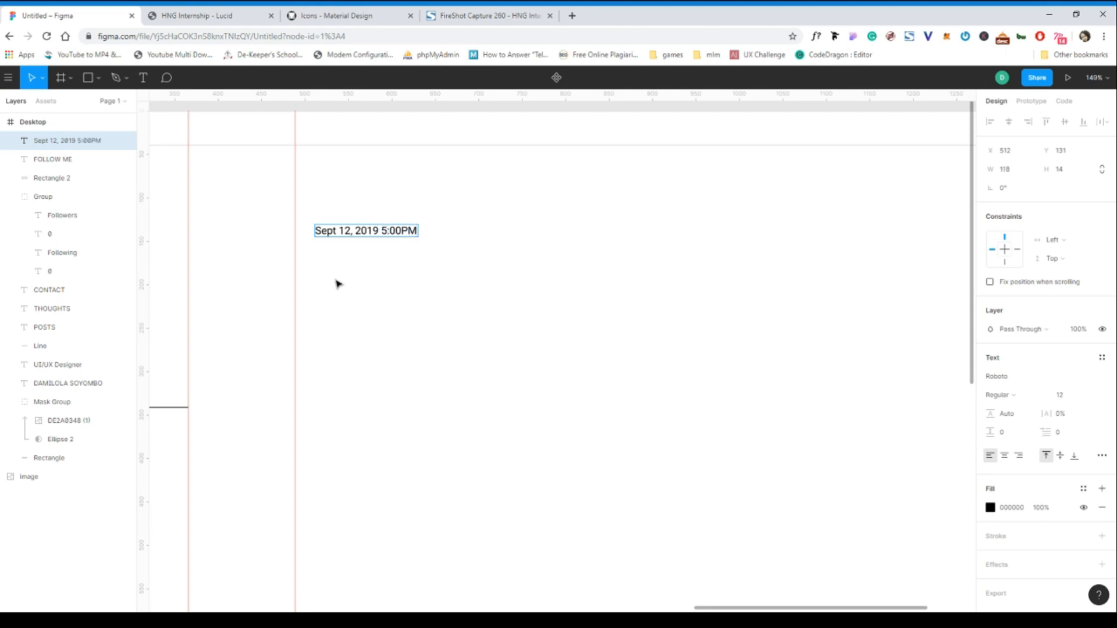
pyautogui.click(402, 231)
pyautogui.press('Escape')
# - Place a copy below the date and retype it as 'Designing a homepage using figma'
pyautogui.moveTo(367, 235); pyautogui.dragTo(367, 257)
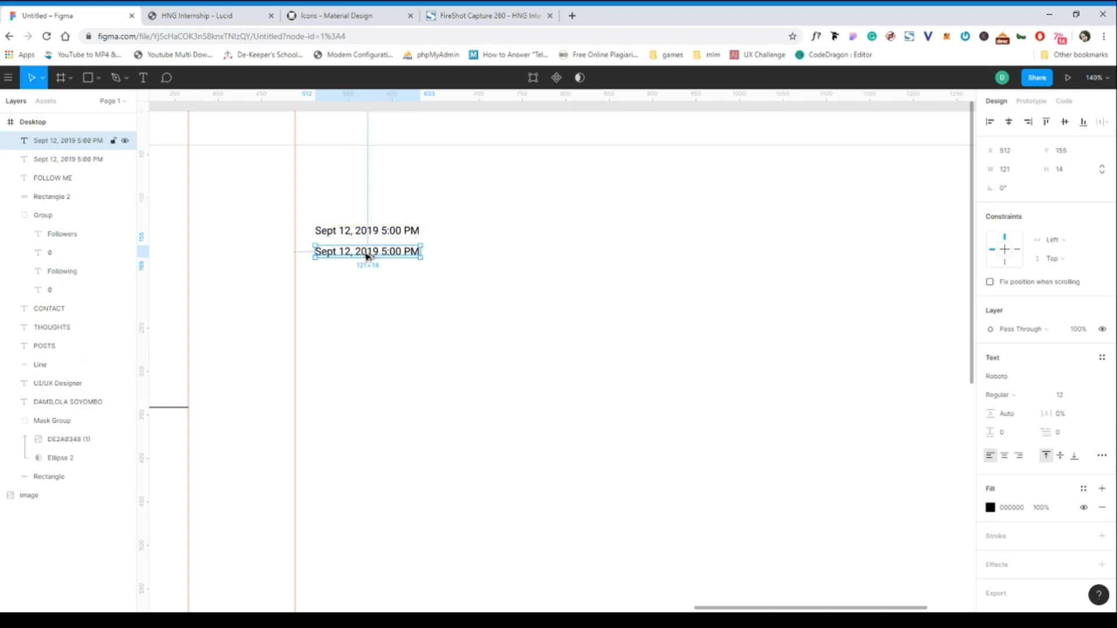
pyautogui.doubleClick(366, 254)
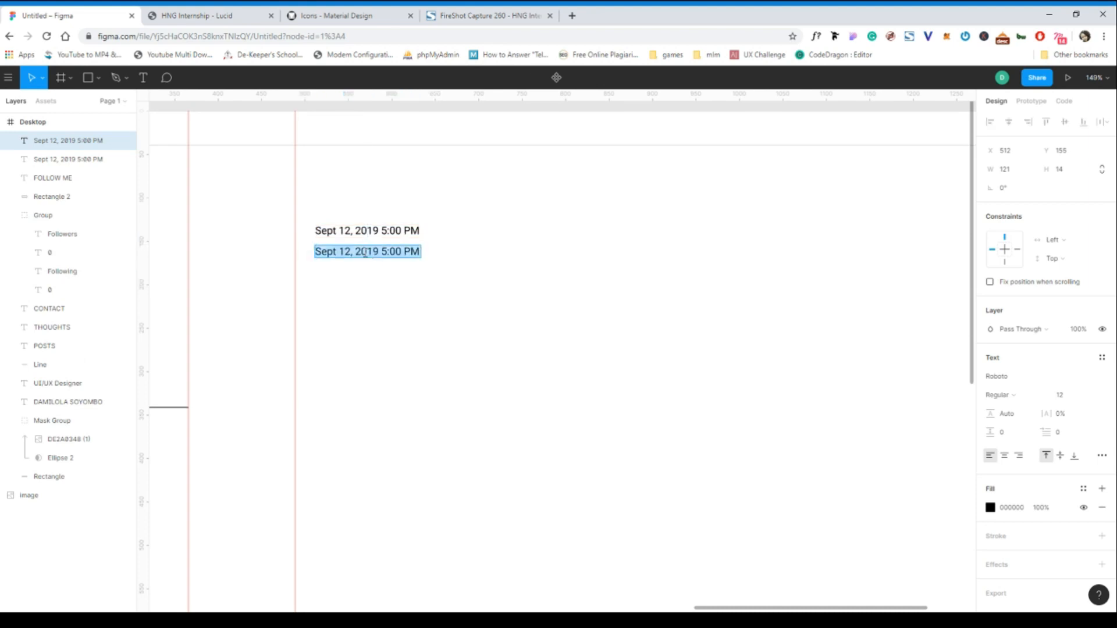
pyautogui.write('Design')
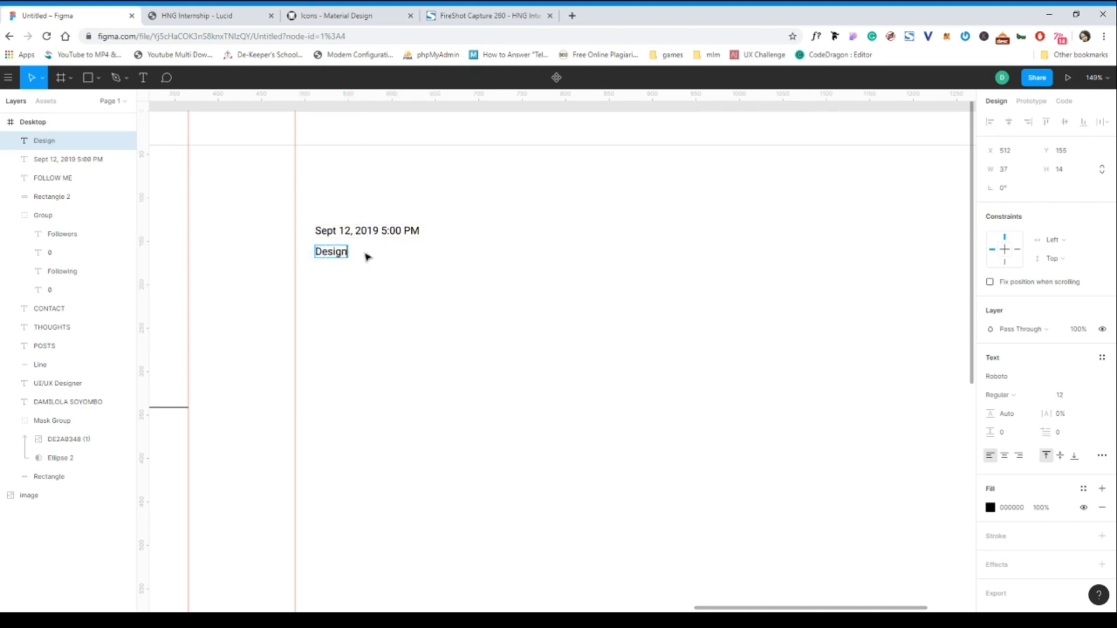
pyautogui.write('ing a homepa')
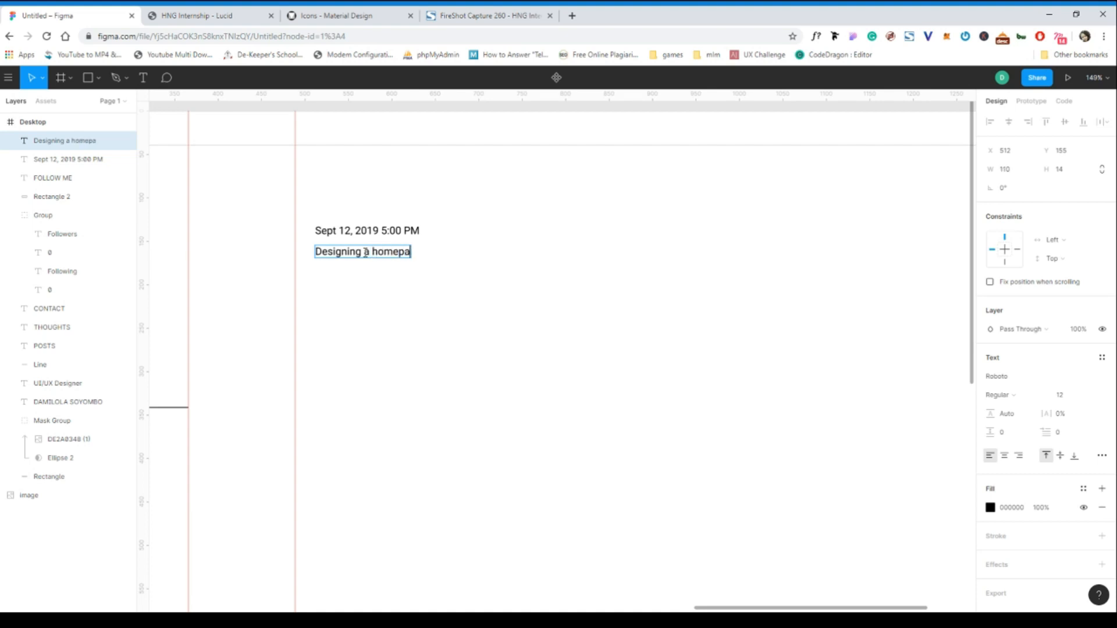
pyautogui.write('ge using figma')
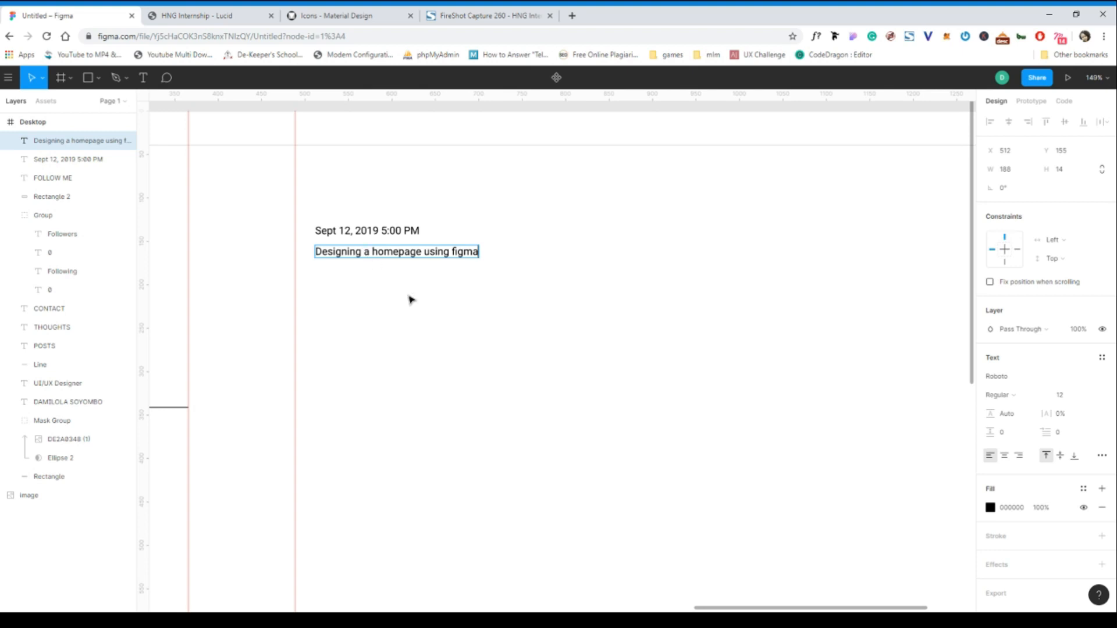
# - Capitalise the title to read 'Designing a Homepage Using Figma'
pyautogui.click(377, 251)
pyautogui.press('BackSpace')
pyautogui.write('H')
pyautogui.click(432, 252)
pyautogui.press('BackSpace')
pyautogui.write('U')
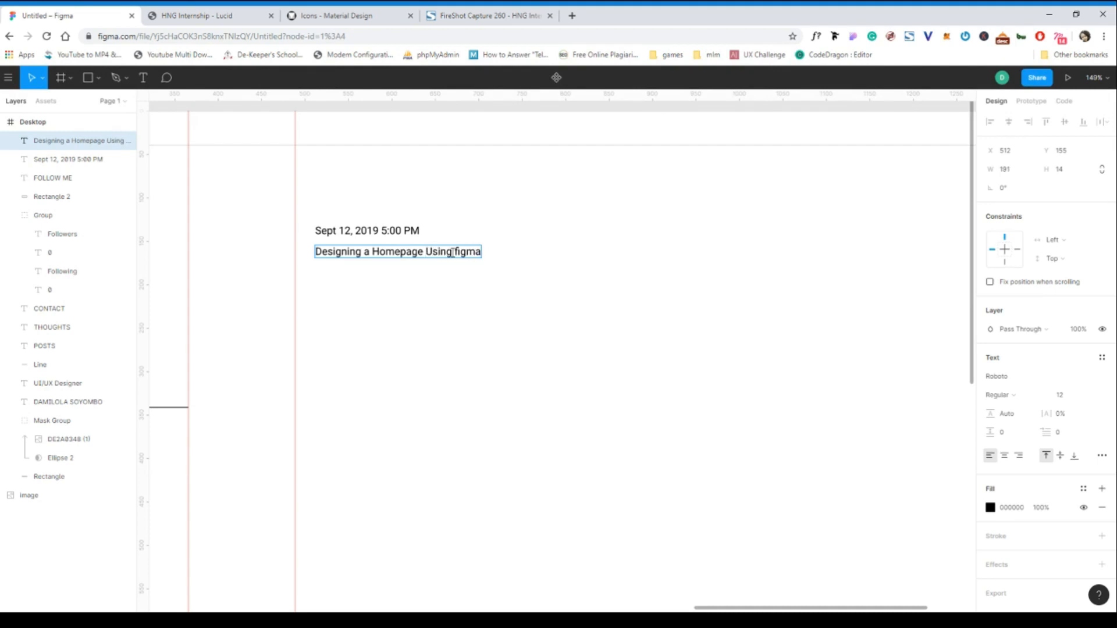
pyautogui.click(458, 251)
pyautogui.press('BackSpace')
pyautogui.write('F')
pyautogui.press('Escape')
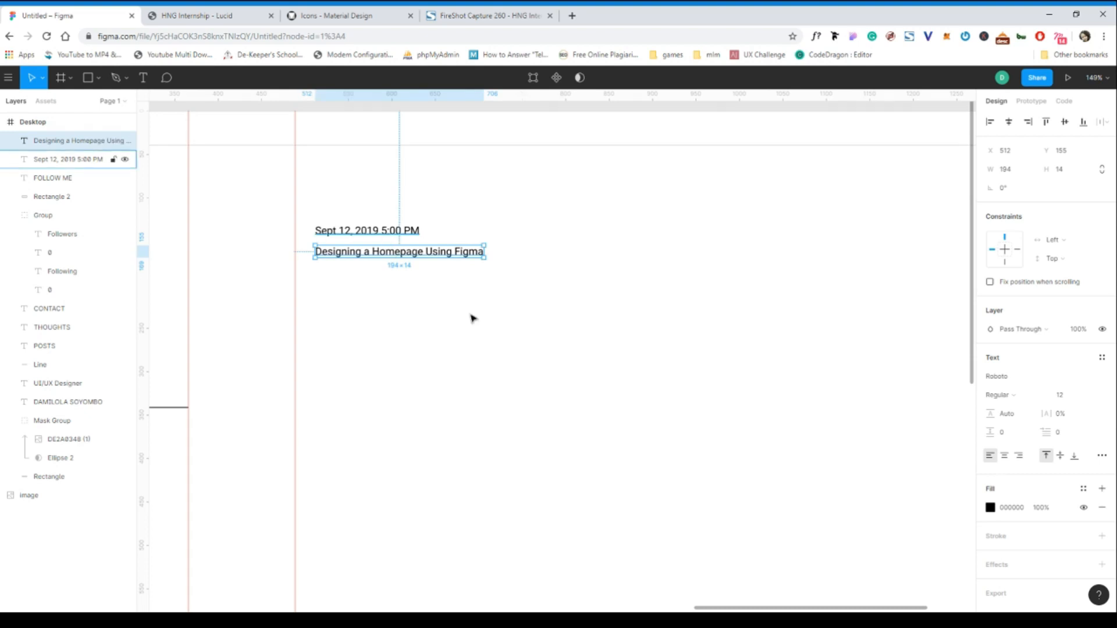
# - Move the date and title left together and place a title copy just below them
pyautogui.keyDown('shift'); pyautogui.click(355, 234); pyautogui.keyUp('shift')
pyautogui.moveTo(372, 240); pyautogui.dragTo(359, 244)
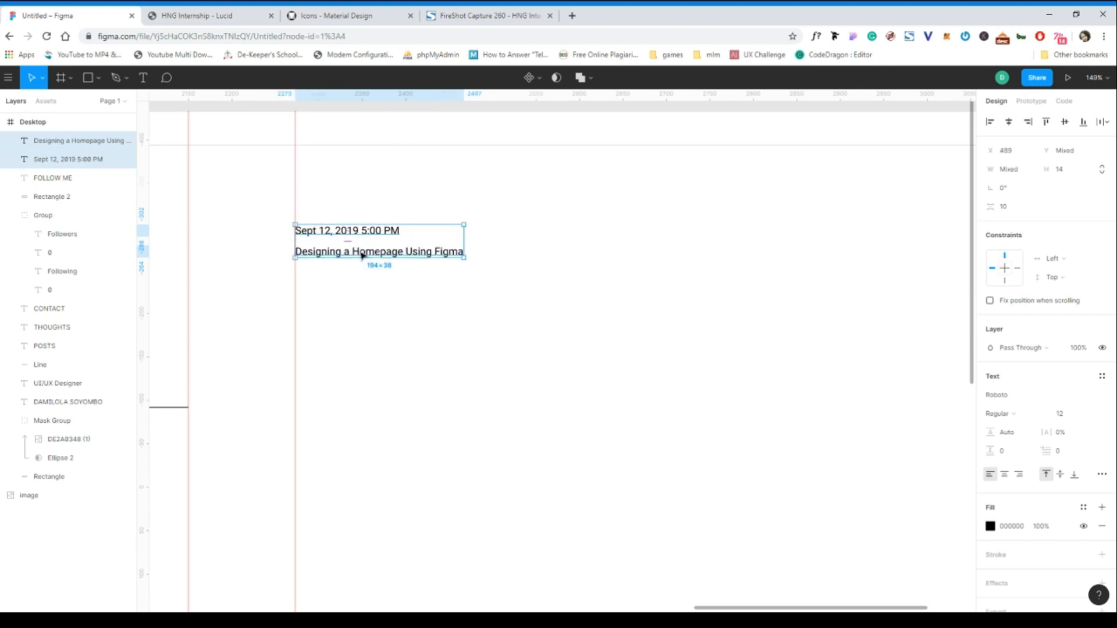
pyautogui.click(364, 253)
pyautogui.keyDown('alt'); pyautogui.moveTo(380, 255); pyautogui.dragTo(377, 274); pyautogui.keyUp('alt')
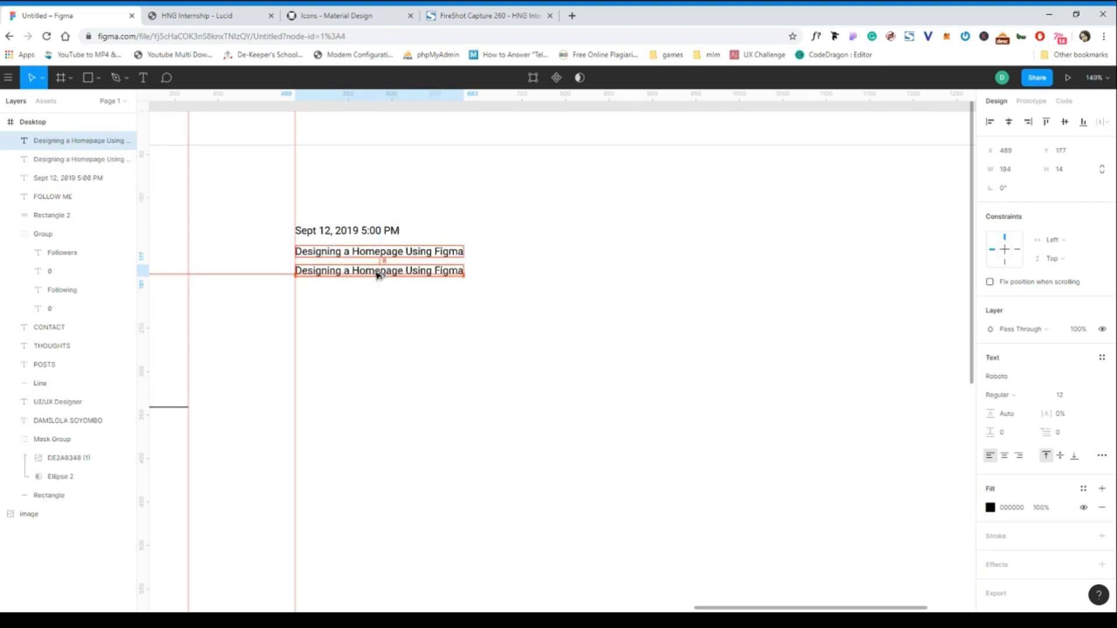
pyautogui.doubleClick(376, 270)
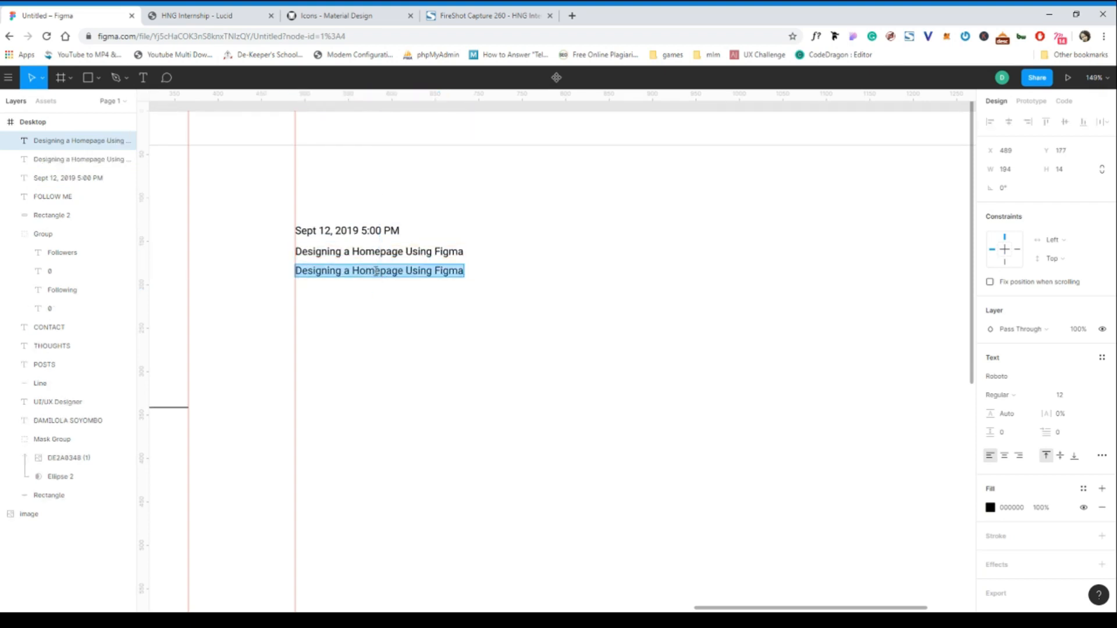
pyautogui.click(189, 16)
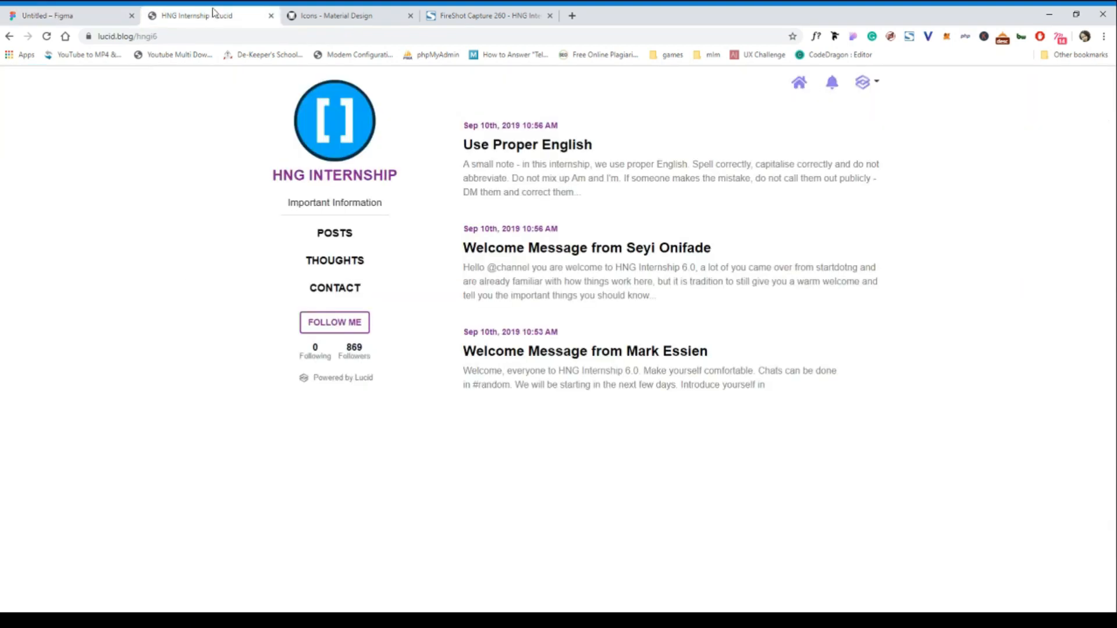
# - Copy the 'Use Proper English' excerpt from Lucid and paste it over the copied title line in Figma
pyautogui.moveTo(579, 201); pyautogui.dragTo(464, 170)
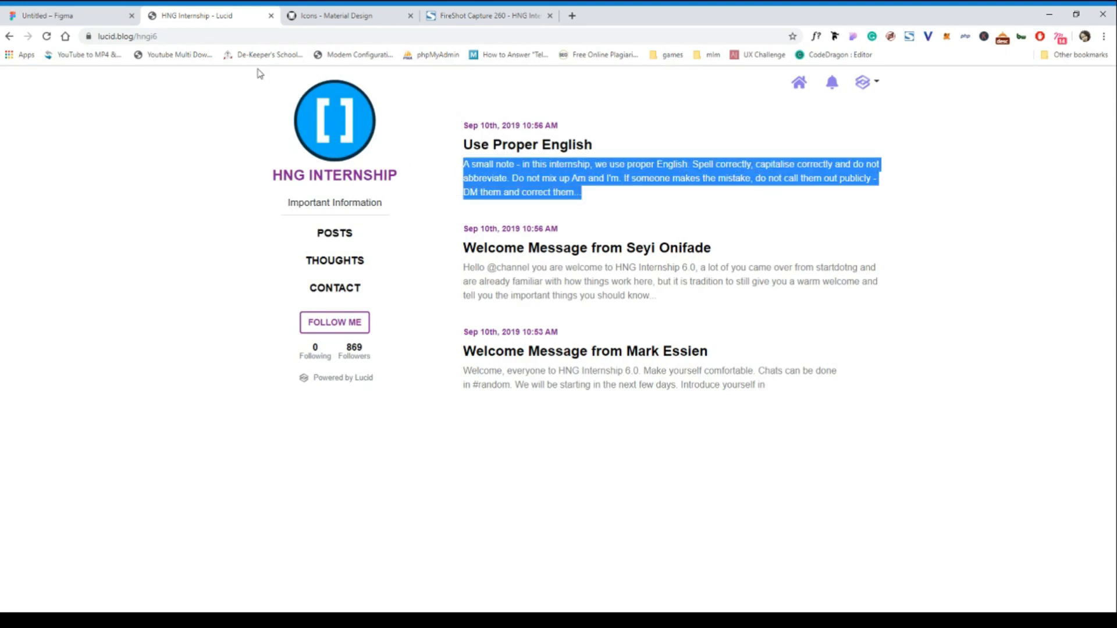
pyautogui.click(56, 17)
pyautogui.tripleClick(425, 269)
pyautogui.hotkey('ctrl', 'v')
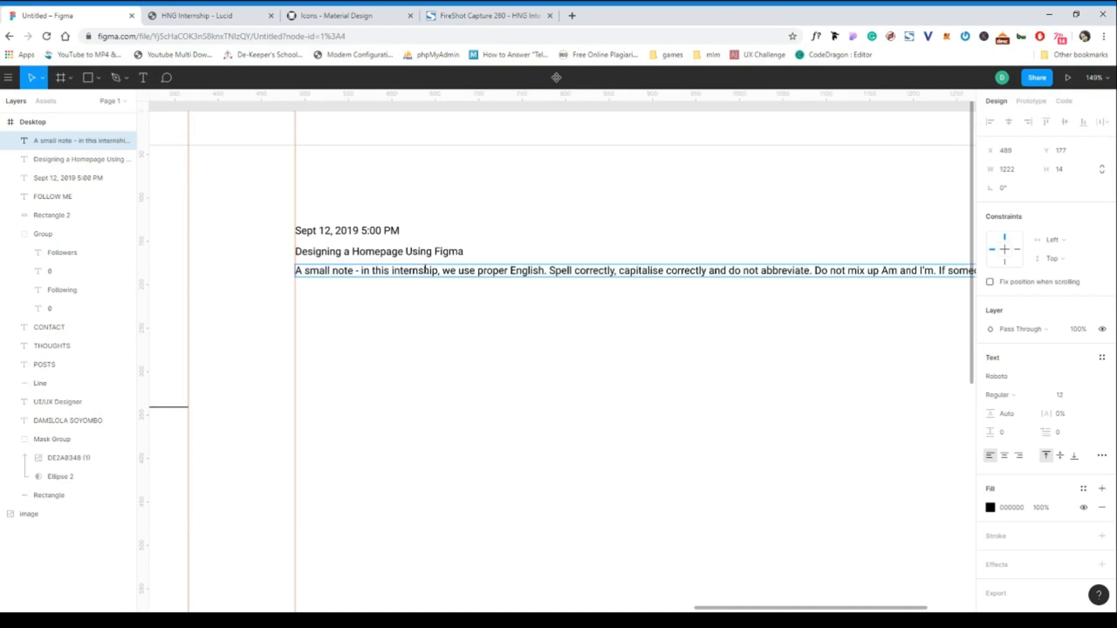
# - Narrow the excerpt text box to 769 wide so it wraps onto two lines
pyautogui.press('Escape')
pyautogui.scroll(-5, 511, 351)
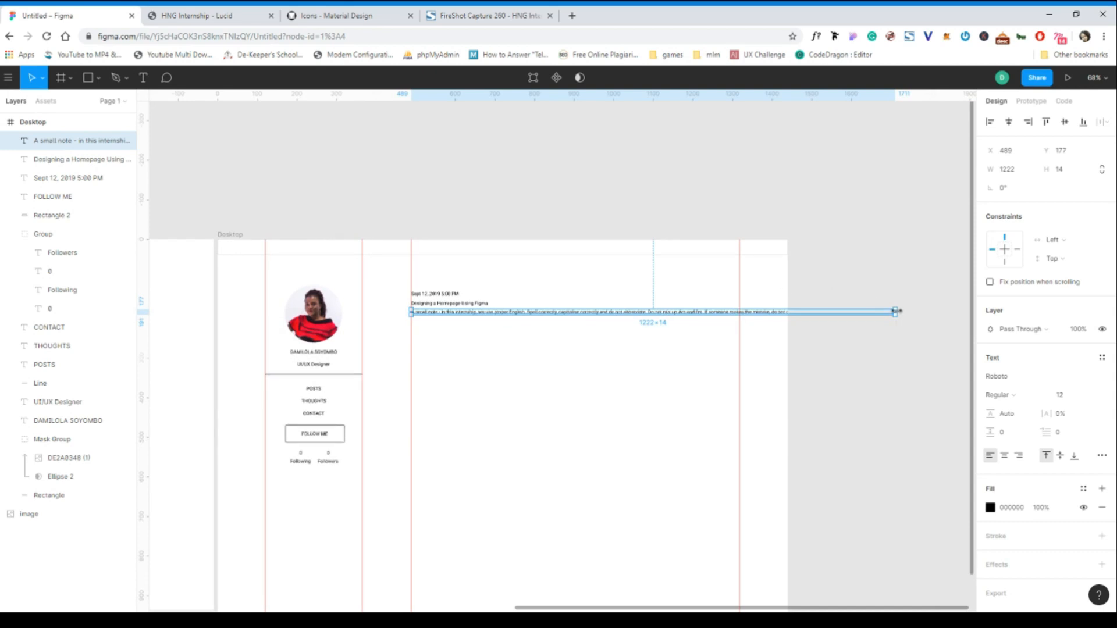
pyautogui.moveTo(894, 312); pyautogui.dragTo(716, 312)
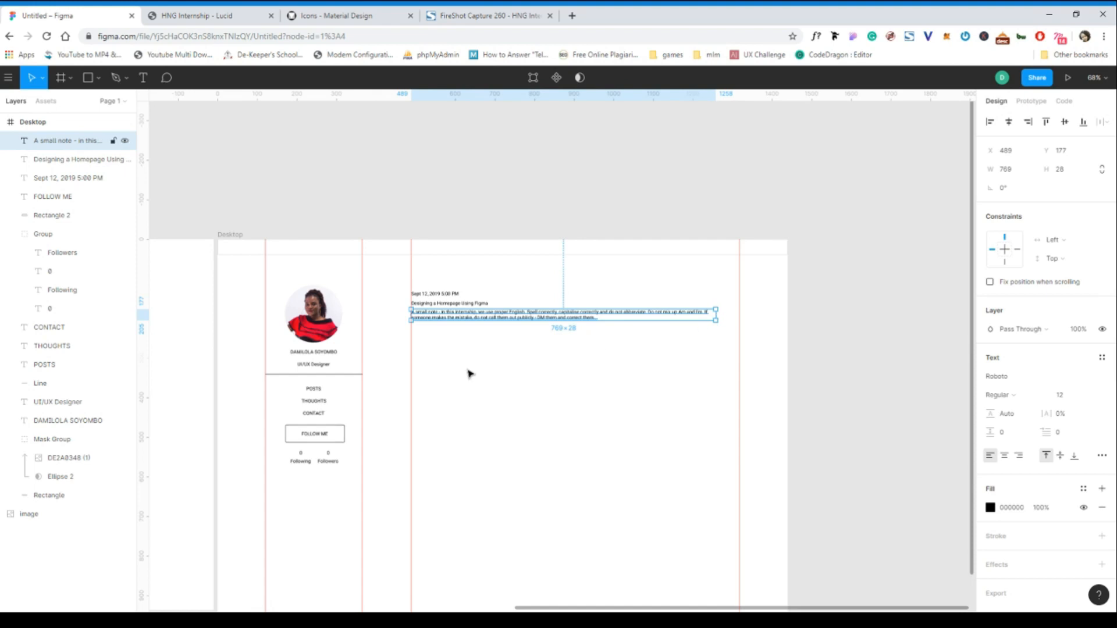
pyautogui.scroll(5, 470, 374)
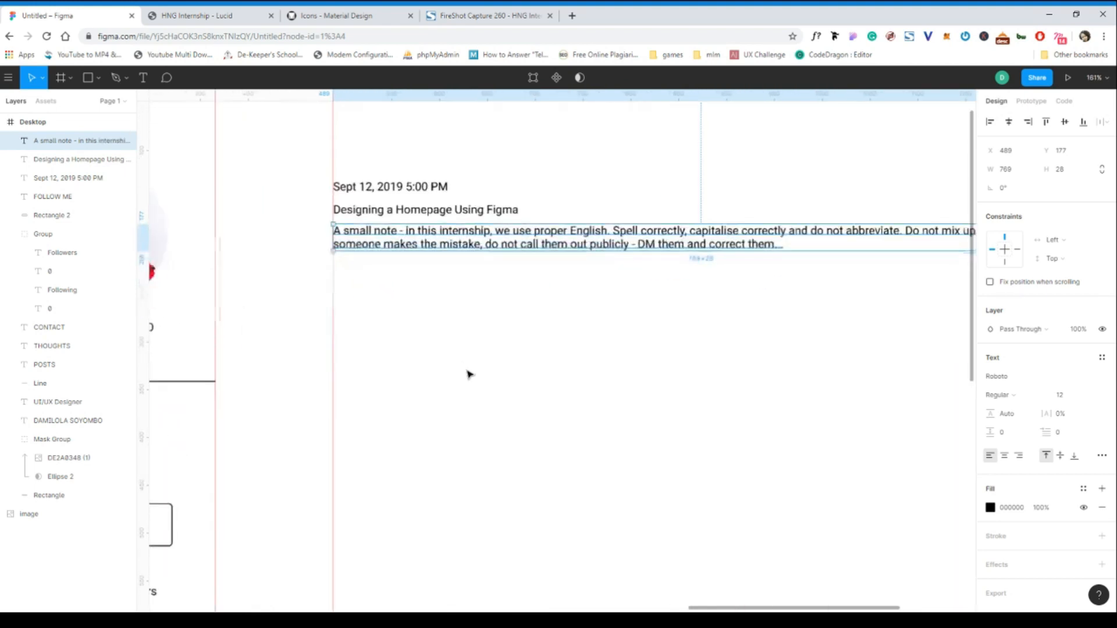
pyautogui.scroll(-2, 470, 374)
pyautogui.scroll(-1, 470, 374)
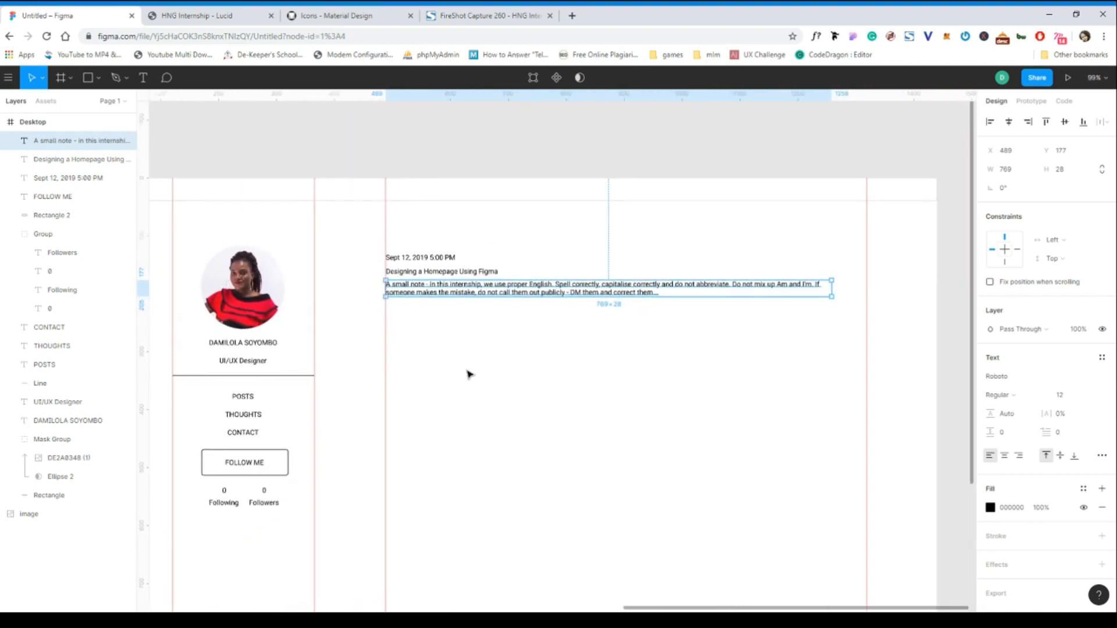
pyautogui.scroll(-1, 466, 374)
# - Select the date, title and excerpt text layers together
pyautogui.click(437, 258)
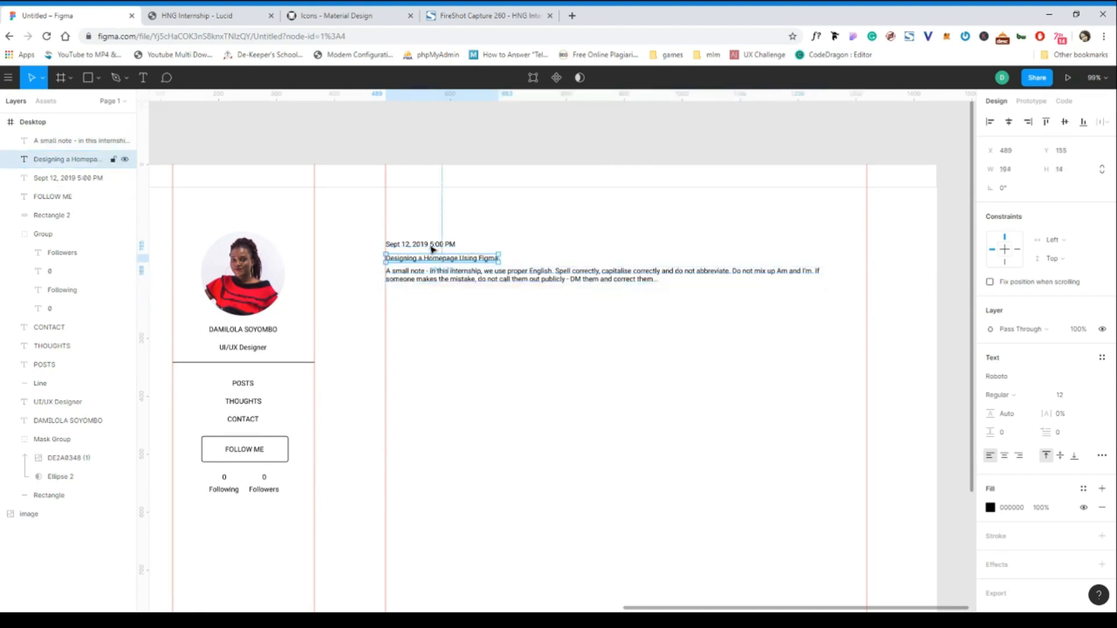
pyautogui.click(432, 245)
pyautogui.scroll(3, 433, 248)
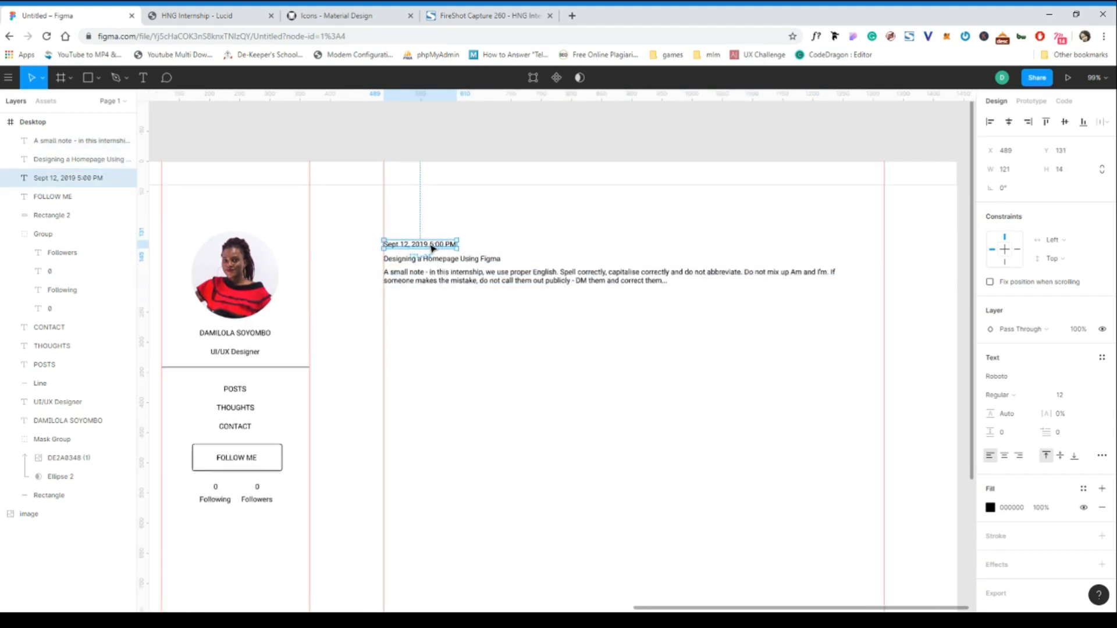
pyautogui.click(448, 270)
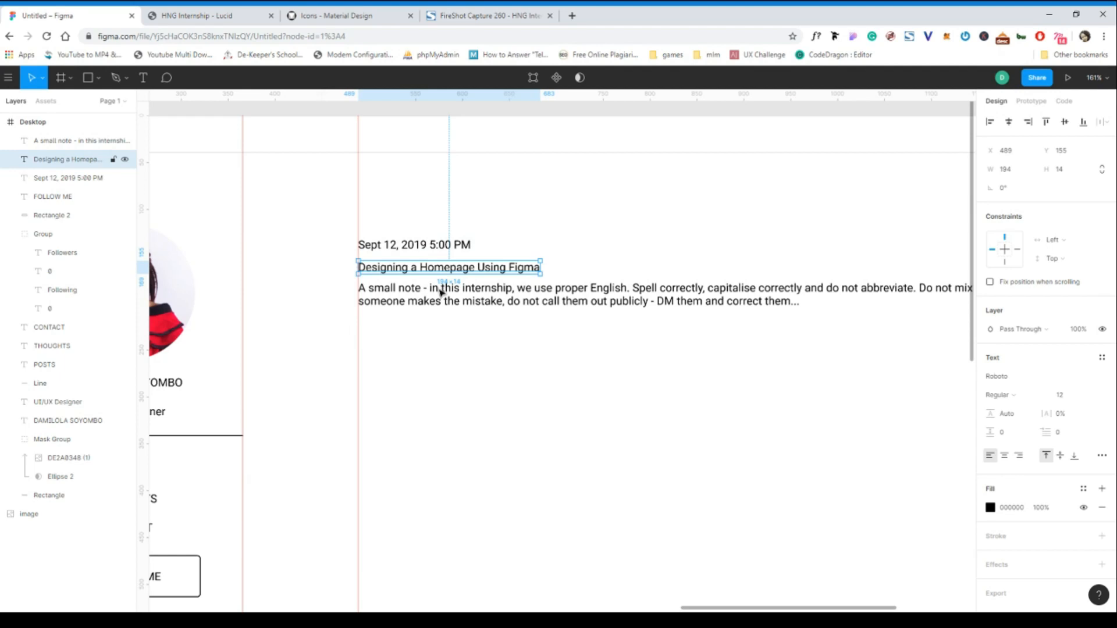
pyautogui.keyDown('shift'); pyautogui.click(441, 295); pyautogui.keyUp('shift')
pyautogui.keyDown('shift'); pyautogui.click(419, 249); pyautogui.keyUp('shift')
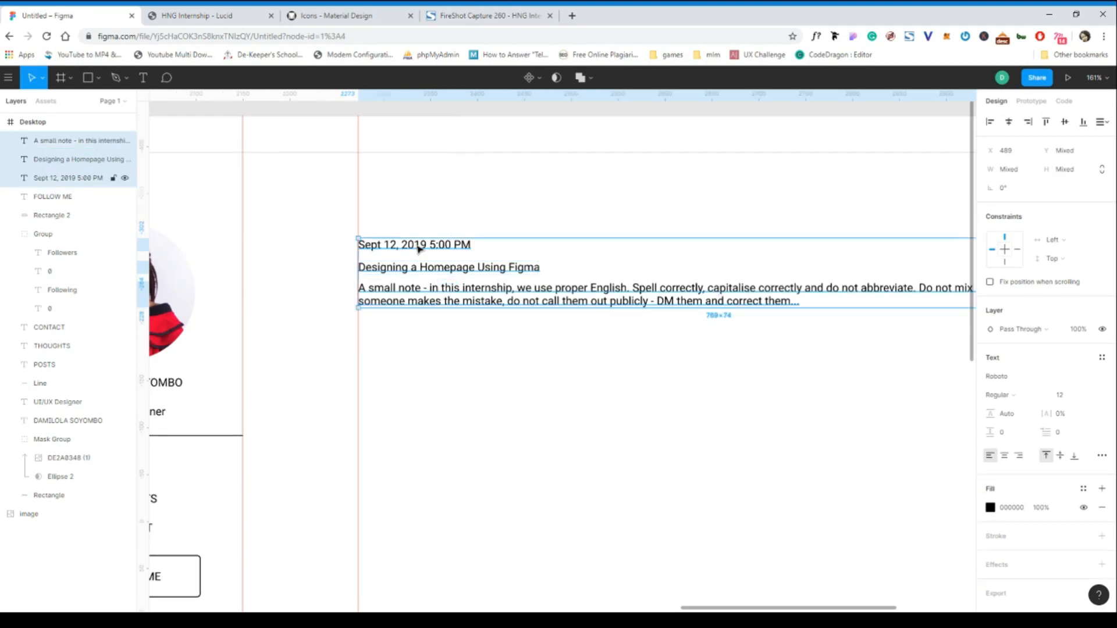
# - Group the date, title and excerpt as Group 2 and move it level with the profile picture
pyautogui.hotkey('ctrl', 'g')
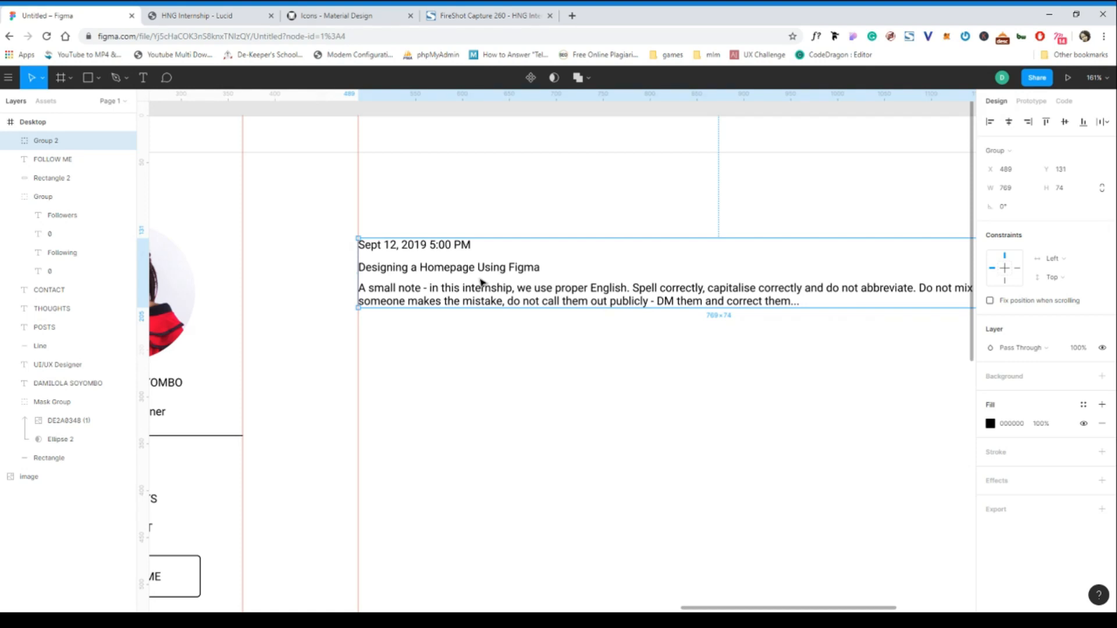
pyautogui.click(531, 79)
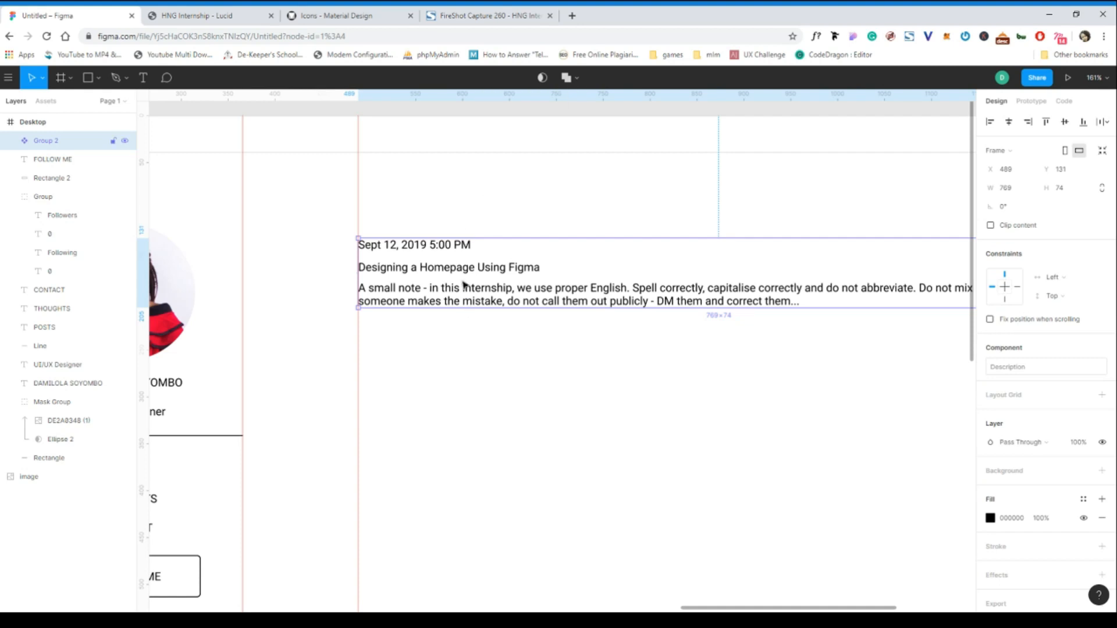
pyautogui.scroll(-5, 464, 285)
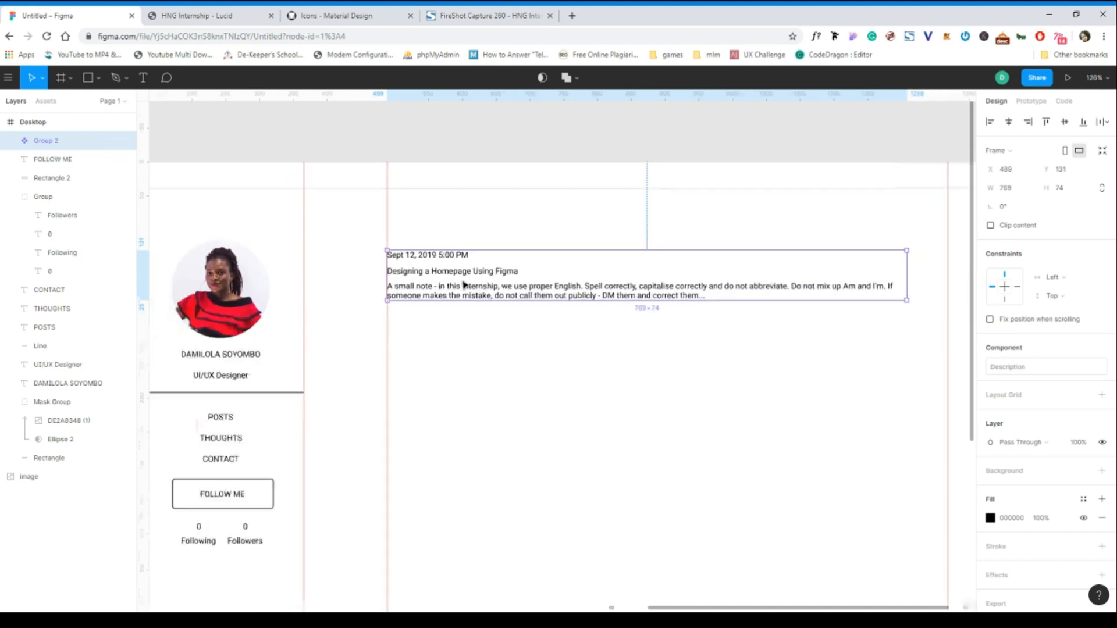
pyautogui.scroll(3, 440, 287)
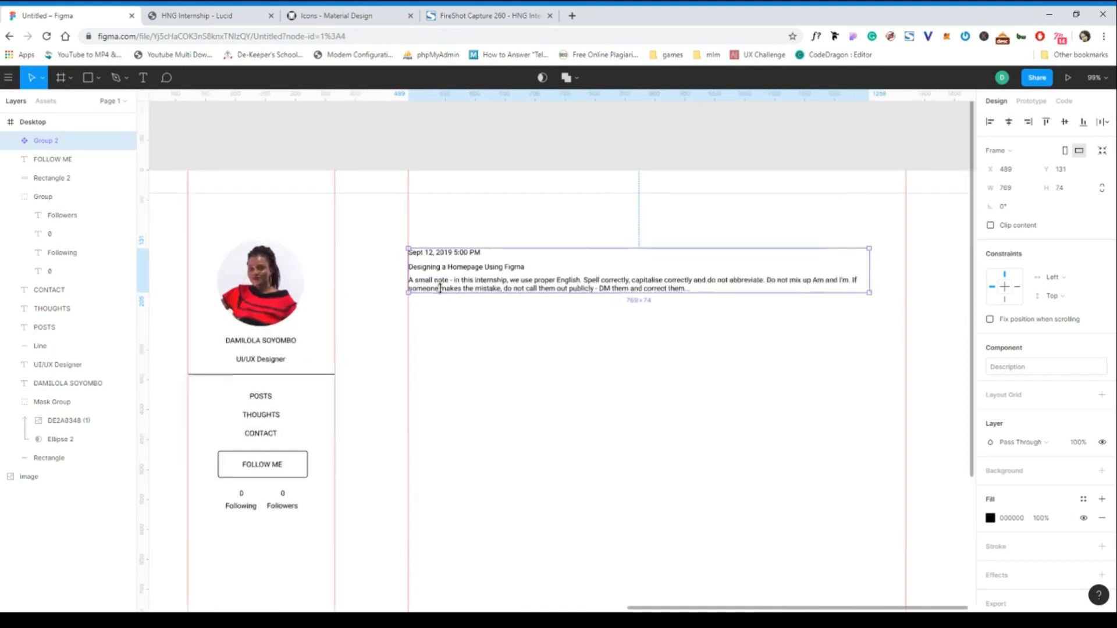
pyautogui.moveTo(470, 269)
pyautogui.mouseDown()
pyautogui.moveTo(470, 252)
pyautogui.moveTo(472, 263)
pyautogui.mouseUp()
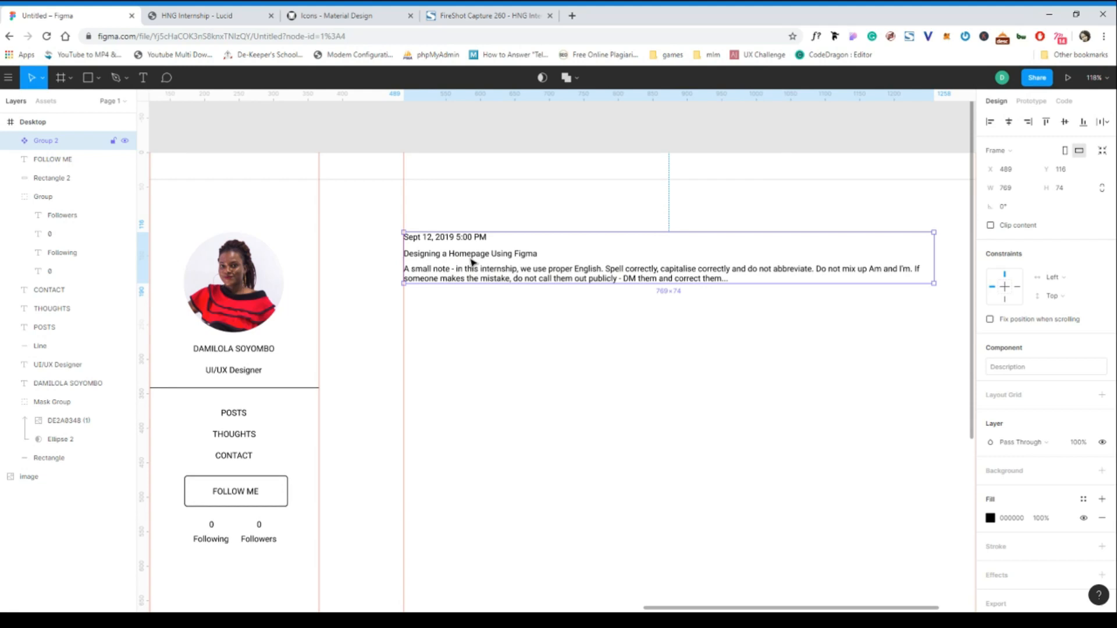
# - Group all of the profile card's layers and move the card group up
pyautogui.scroll(-3, 214, 292)
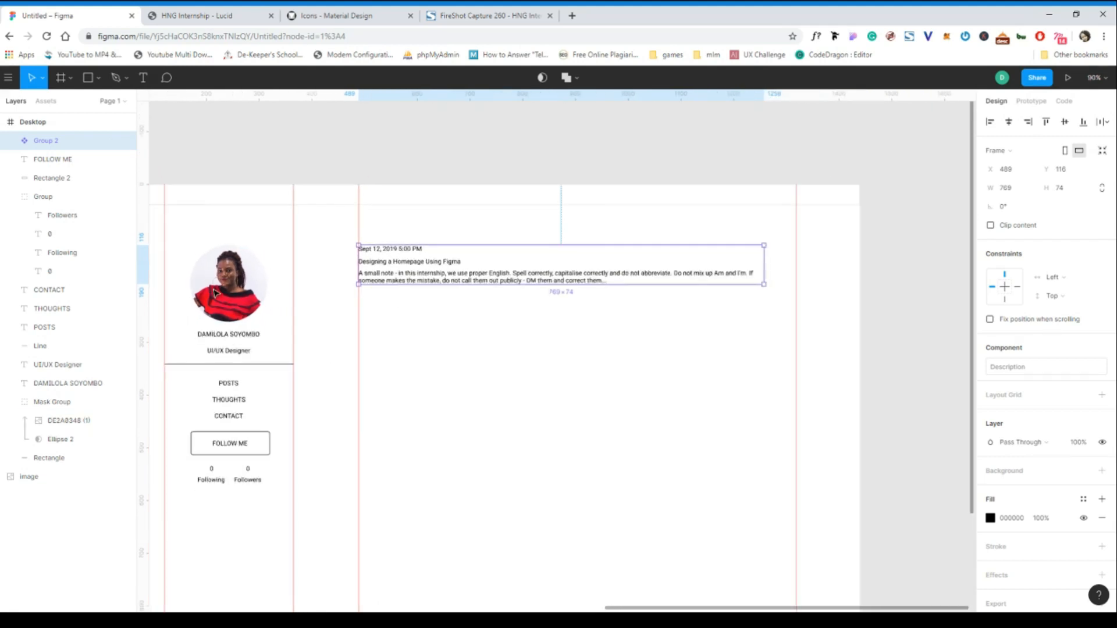
pyautogui.scroll(-2, 214, 292)
pyautogui.hscroll(-1, 387, 304)
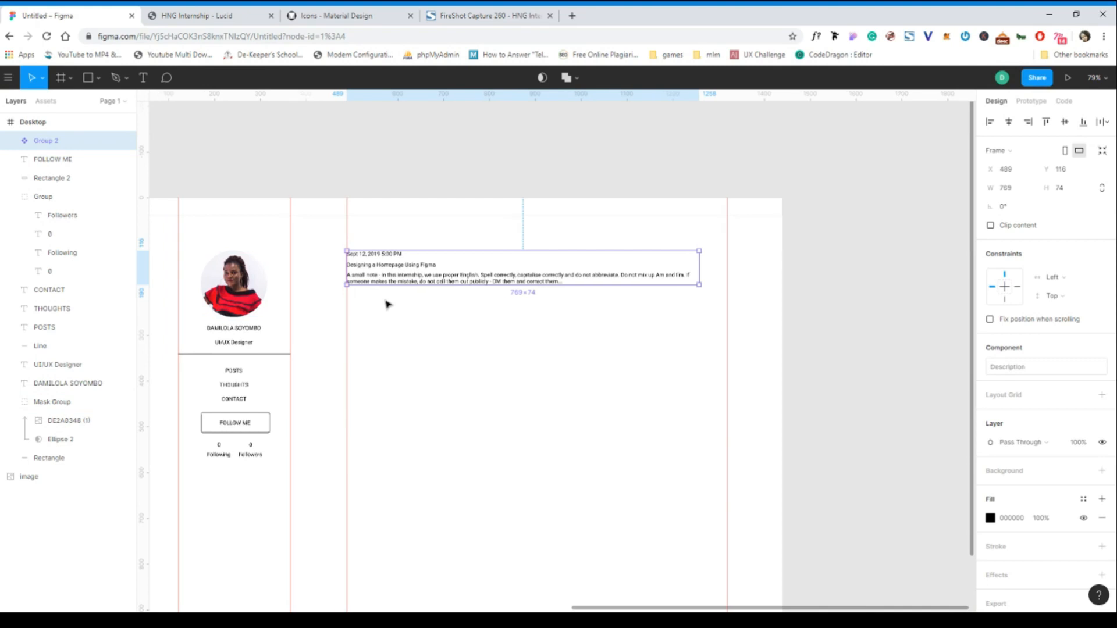
pyautogui.hscroll(-2, 387, 303)
pyautogui.click(254, 273)
pyautogui.moveTo(256, 244); pyautogui.dragTo(395, 478)
pyautogui.hotkey('ctrl', 'g')
pyautogui.moveTo(337, 334); pyautogui.dragTo(343, 319)
# - Move the post entry group up level with the profile card, at X 489, Y 74
pyautogui.click(470, 277)
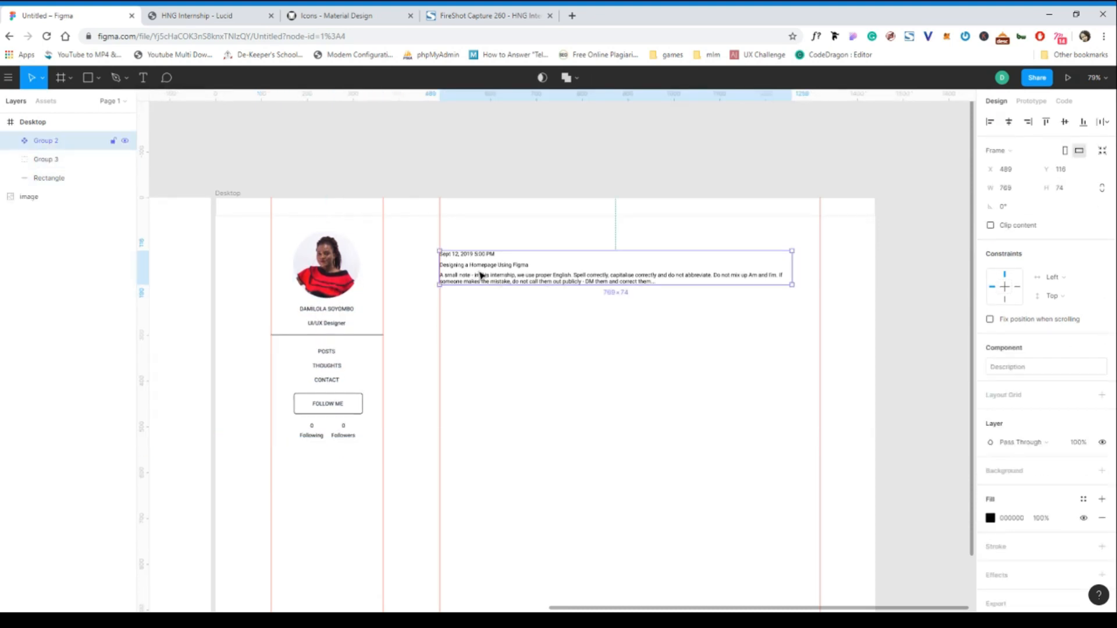
pyautogui.moveTo(471, 259); pyautogui.dragTo(471, 254)
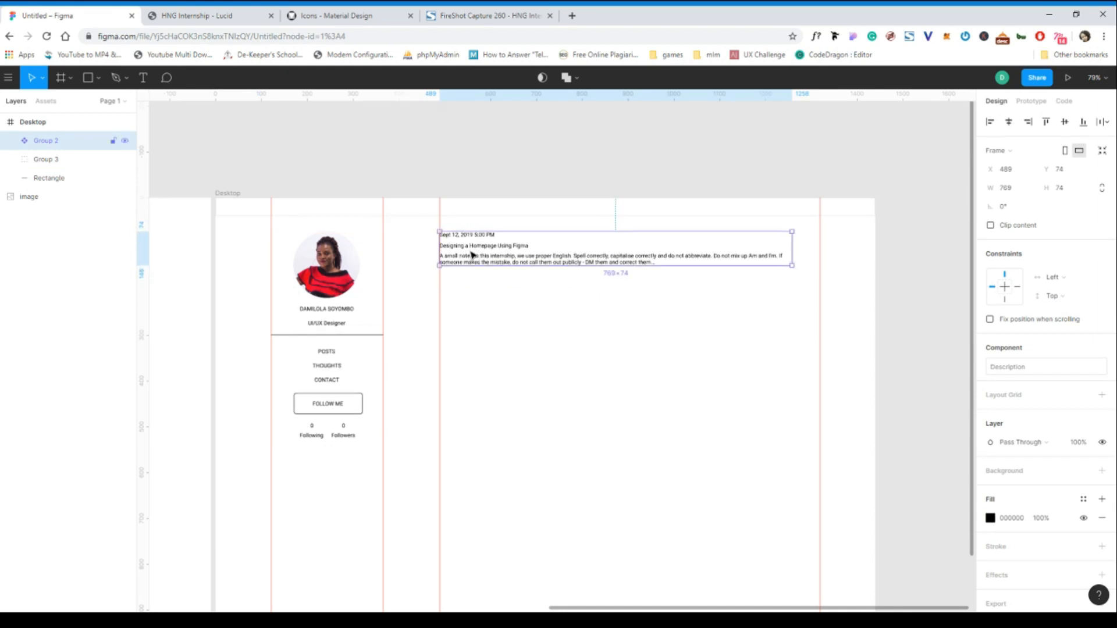
pyautogui.hscroll(5, 471, 254)
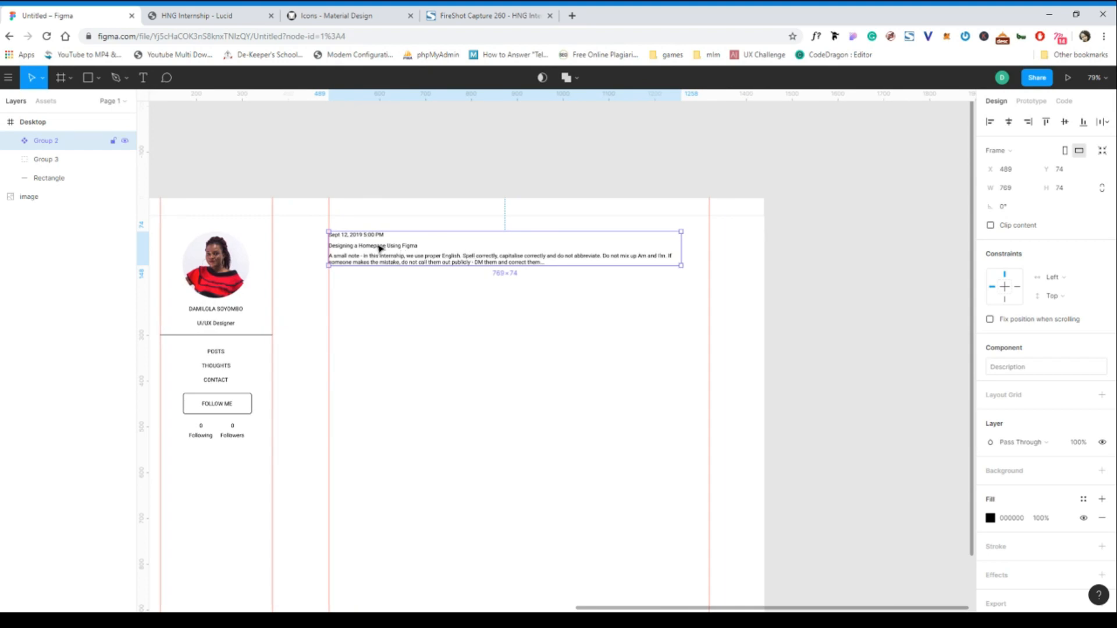
pyautogui.scroll(5, 379, 249)
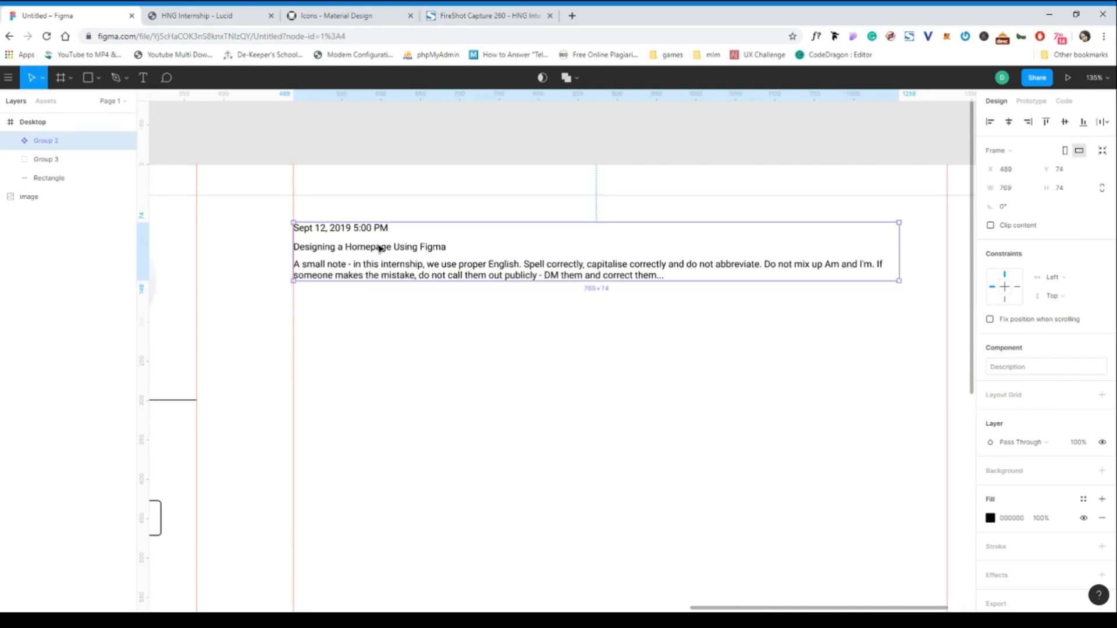
pyautogui.rightClick(379, 248)
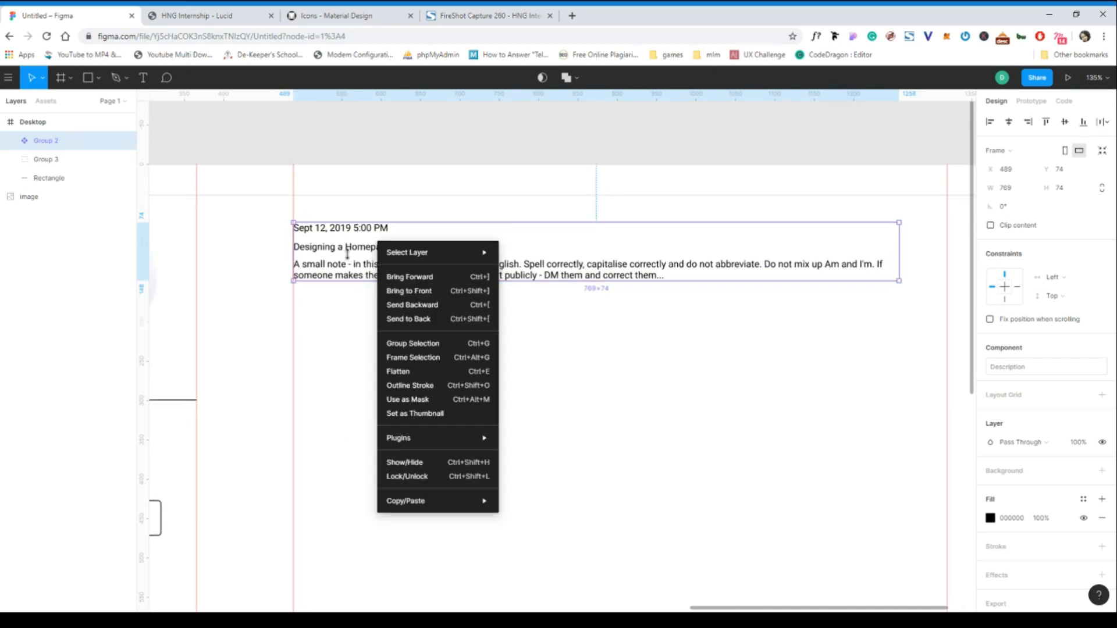
# - Duplicate the post entry with Ctrl+D, stacking copies below as posts two through five
pyautogui.press('Escape')
pyautogui.hotkey('ctrl', 'd')
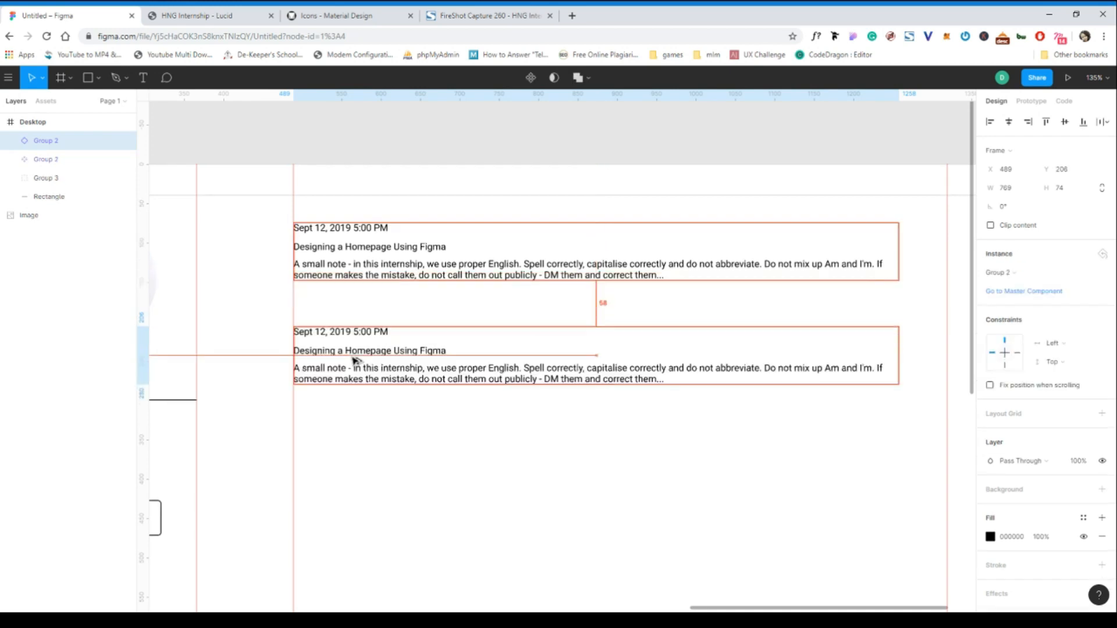
pyautogui.moveTo(355, 348); pyautogui.dragTo(357, 314)
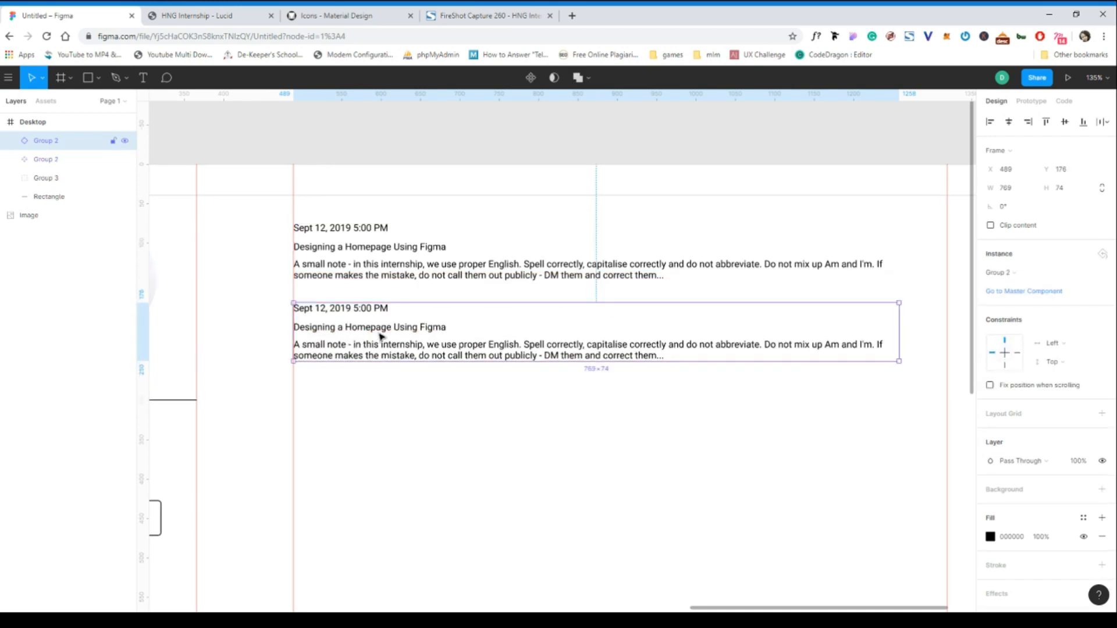
pyautogui.hotkey('ctrl', 'd')
pyautogui.moveTo(387, 432); pyautogui.dragTo(394, 424)
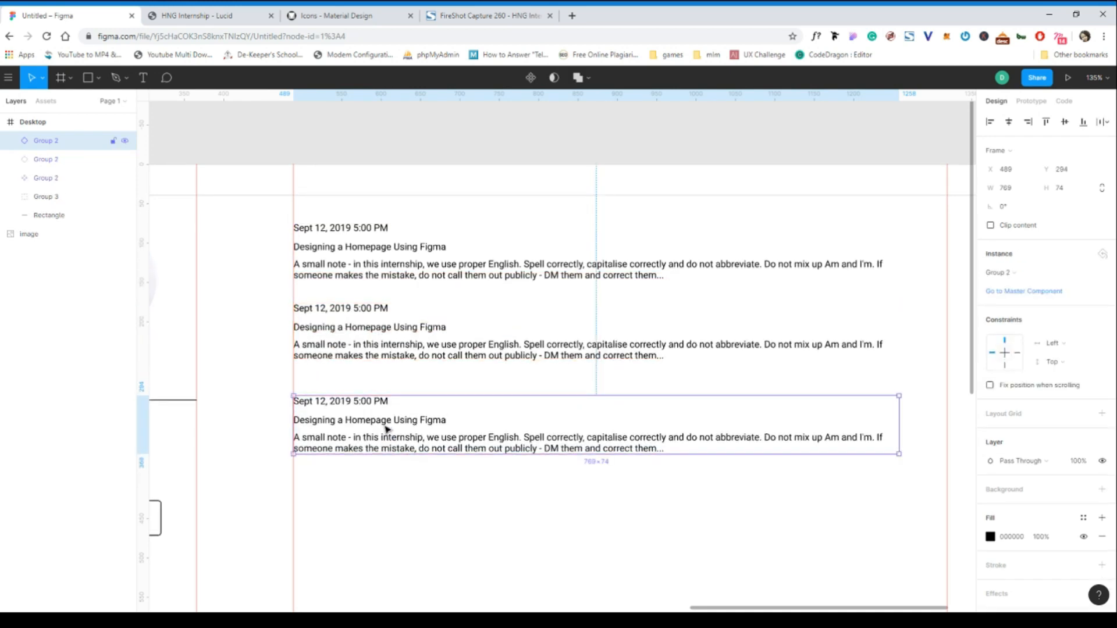
pyautogui.keyDown('shift'); pyautogui.click(386, 349); pyautogui.keyUp('shift')
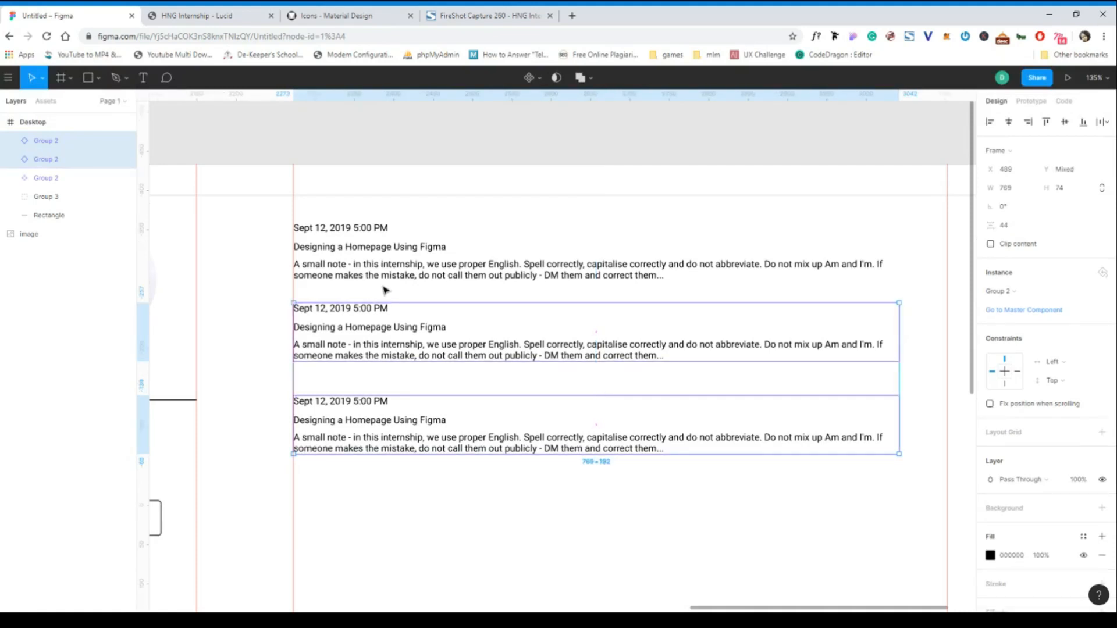
pyautogui.click(371, 418)
pyautogui.hotkey('ctrl', 'd')
pyautogui.moveTo(386, 421); pyautogui.dragTo(396, 516)
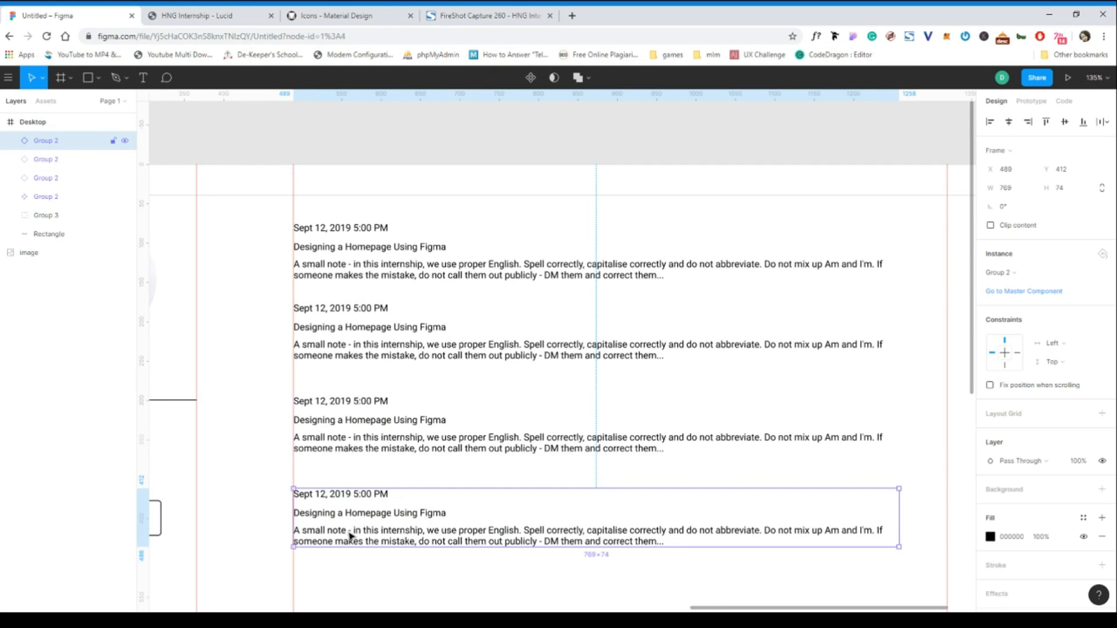
pyautogui.scroll(-1, 351, 536)
pyautogui.hotkey('ctrl', 'd')
pyautogui.moveTo(354, 477); pyautogui.dragTo(372, 581)
# - Add further post copies down the column until eight entries are stacked
pyautogui.scroll(-2, 373, 582)
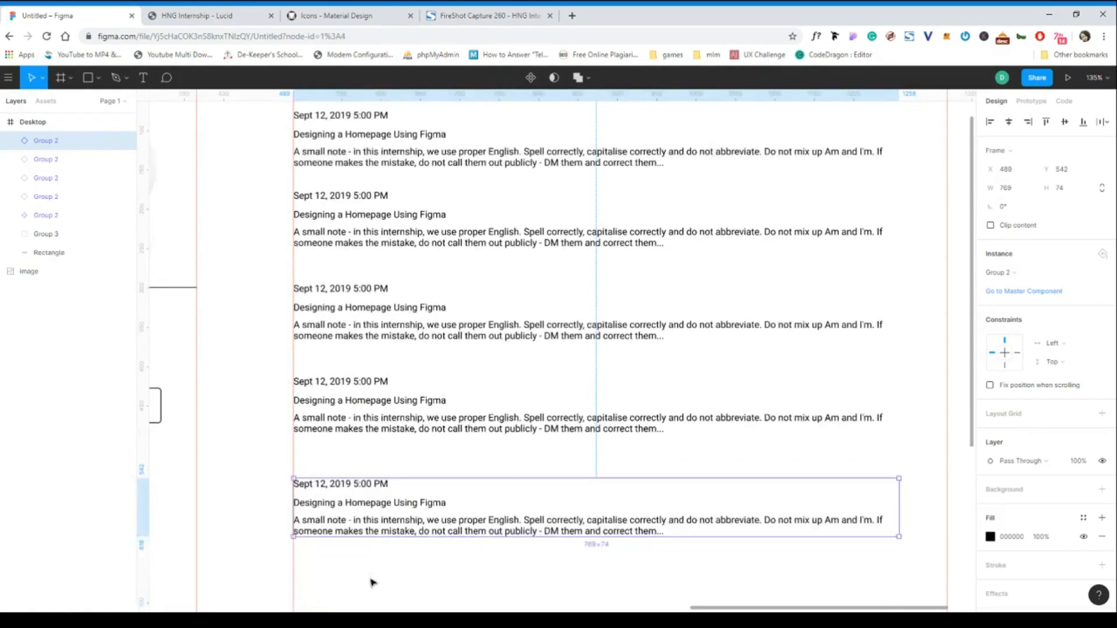
pyautogui.hotkey('shift', '0')
pyautogui.scroll(-2, 372, 582)
pyautogui.scroll(-1, 366, 554)
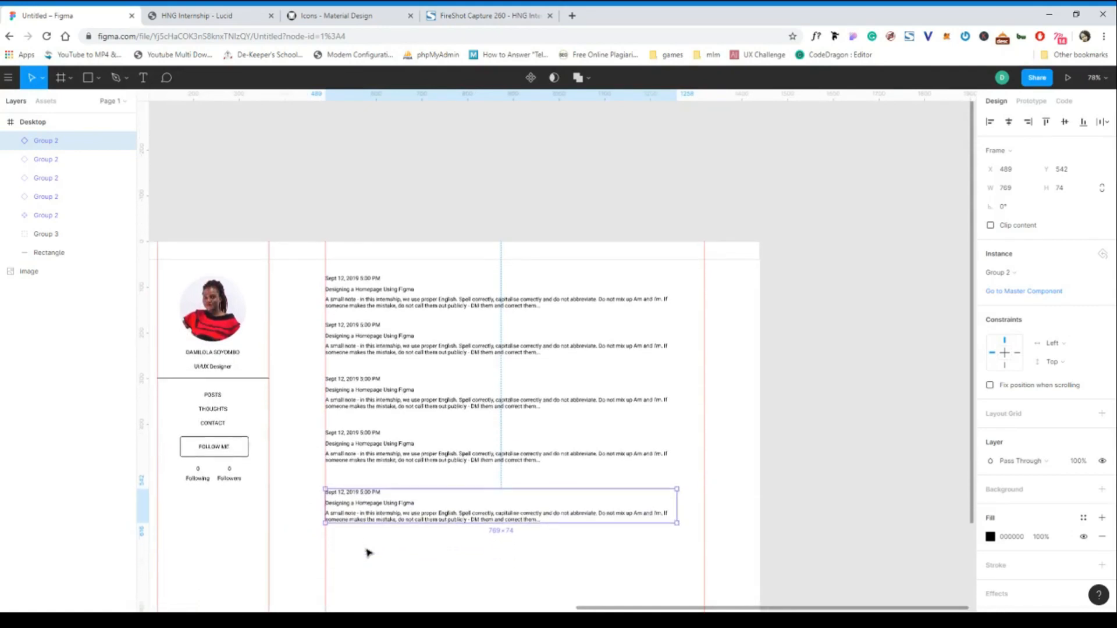
pyautogui.hotkey('ctrl', 'd')
pyautogui.moveTo(370, 556); pyautogui.dragTo(370, 560)
pyautogui.scroll(-2, 372, 560)
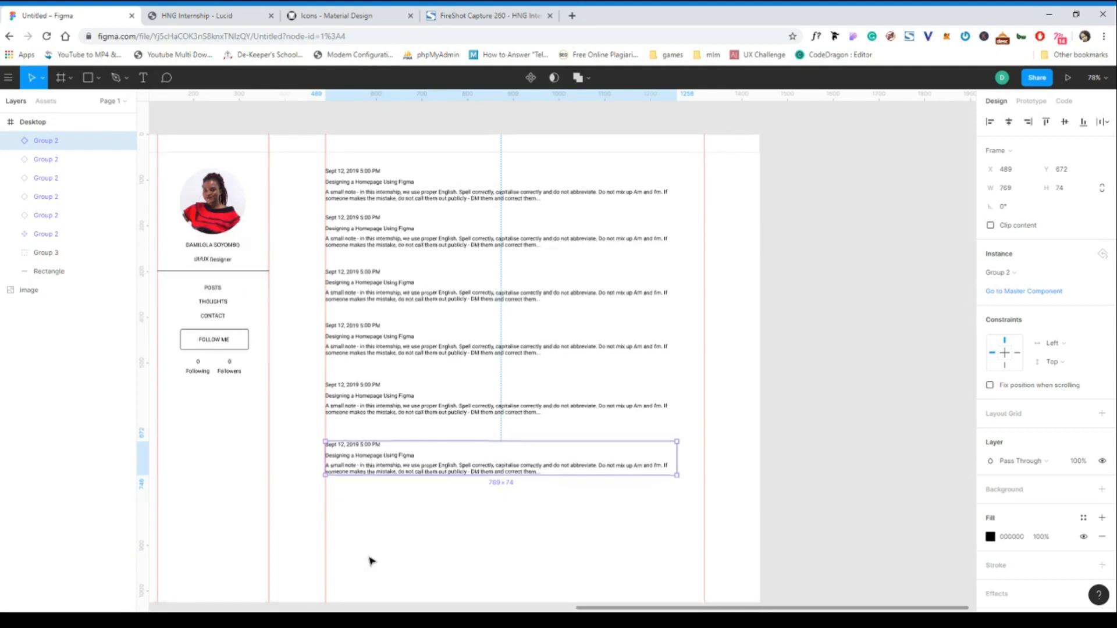
pyautogui.hscroll(-3, 370, 560)
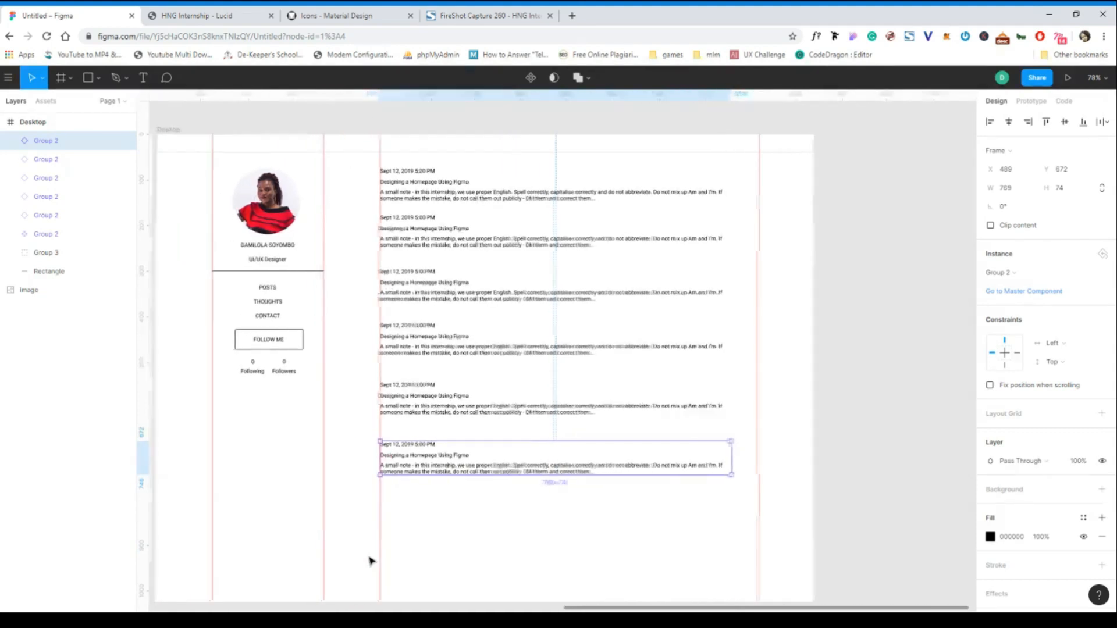
pyautogui.click(445, 504)
pyautogui.hscroll(-2, 374, 337)
pyautogui.scroll(-1, 374, 336)
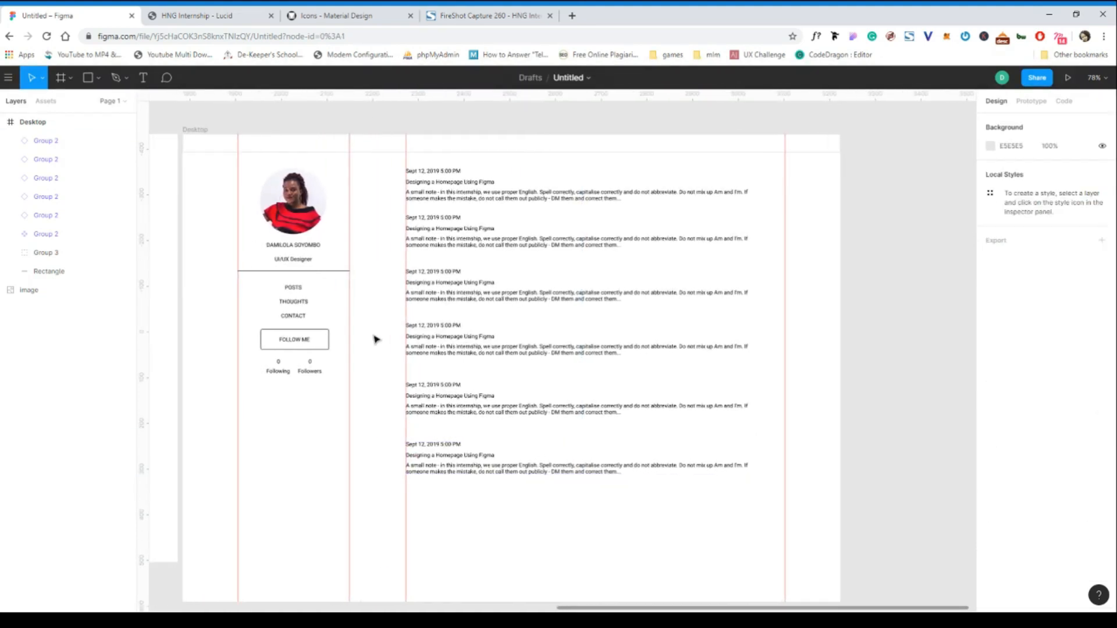
pyautogui.scroll(-1, 375, 339)
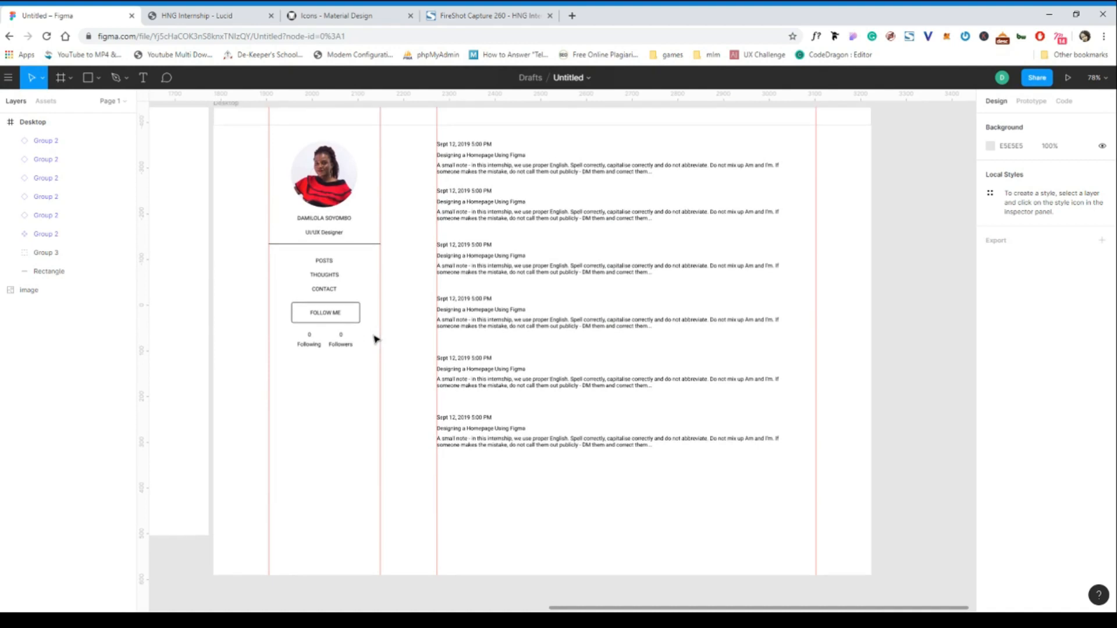
pyautogui.click(475, 435)
pyautogui.moveTo(493, 433); pyautogui.dragTo(507, 550)
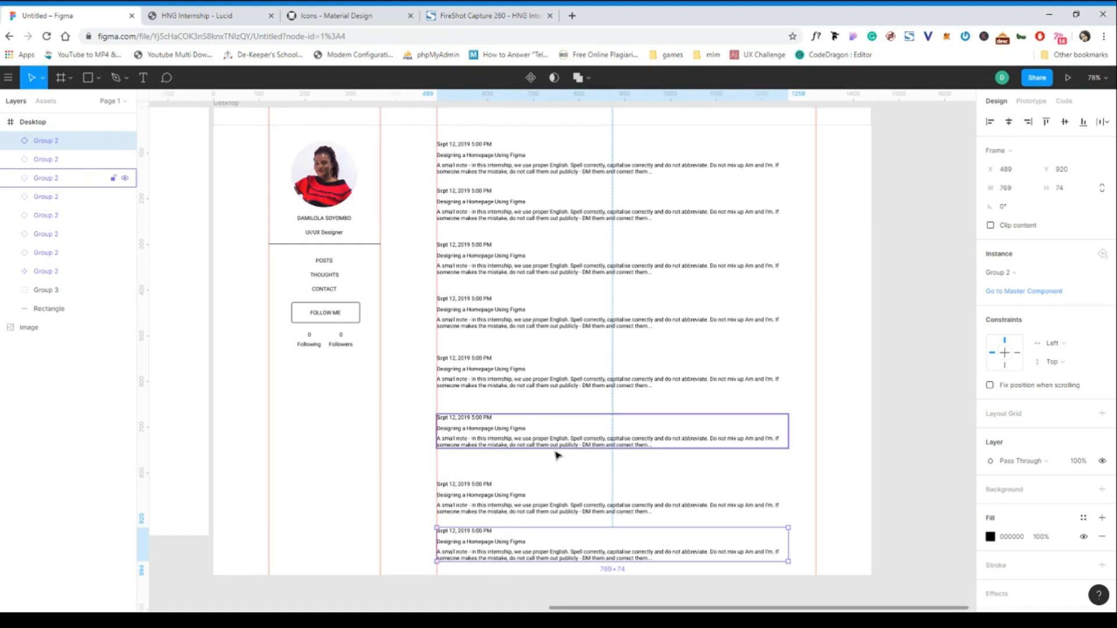
pyautogui.keyDown('shift'); pyautogui.click(496, 505); pyautogui.keyUp('shift')
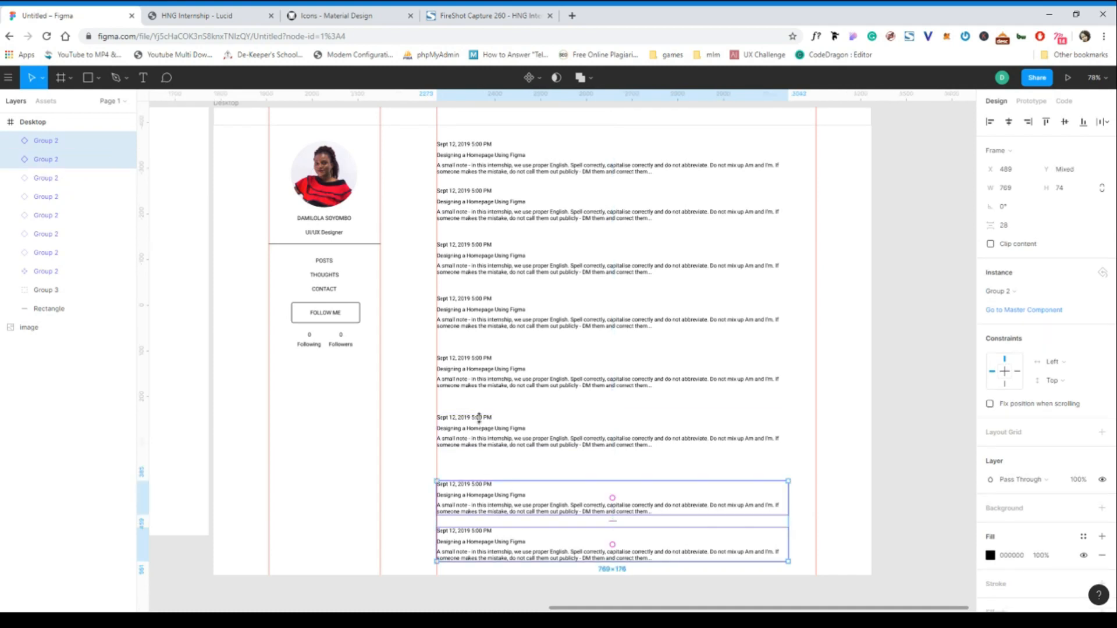
# - Select all eight post entries and distribute them with even vertical spacing
pyautogui.keyDown('shift'); pyautogui.click(481, 420); pyautogui.keyUp('shift')
pyautogui.keyDown('shift'); pyautogui.click(468, 370); pyautogui.keyUp('shift')
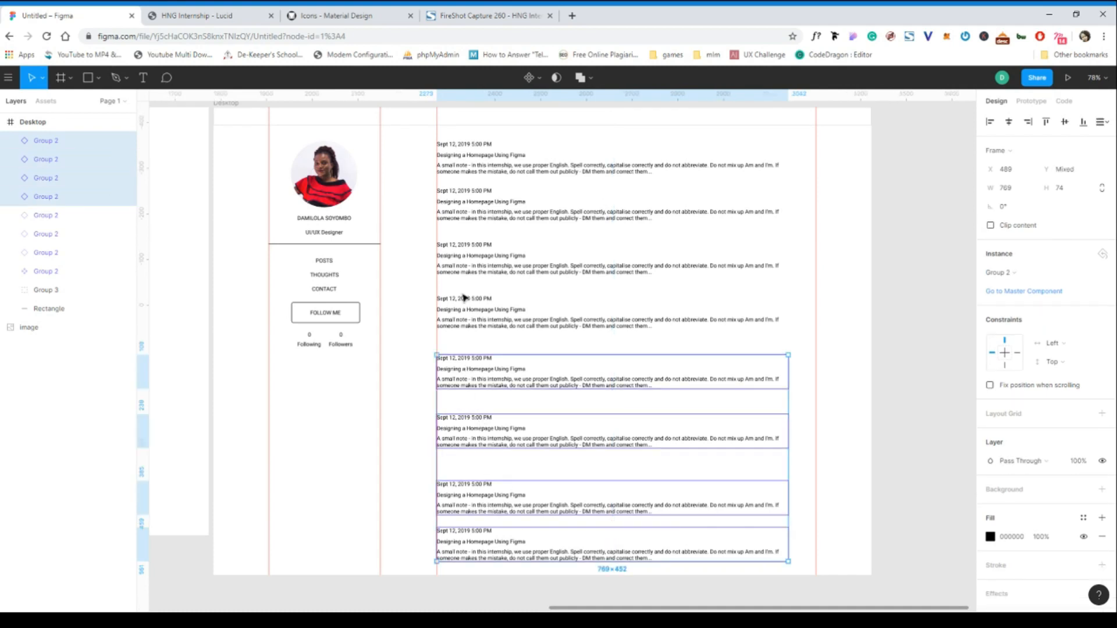
pyautogui.keyDown('shift'); pyautogui.click(470, 319); pyautogui.keyUp('shift')
pyautogui.keyDown('shift'); pyautogui.click(467, 253); pyautogui.keyUp('shift')
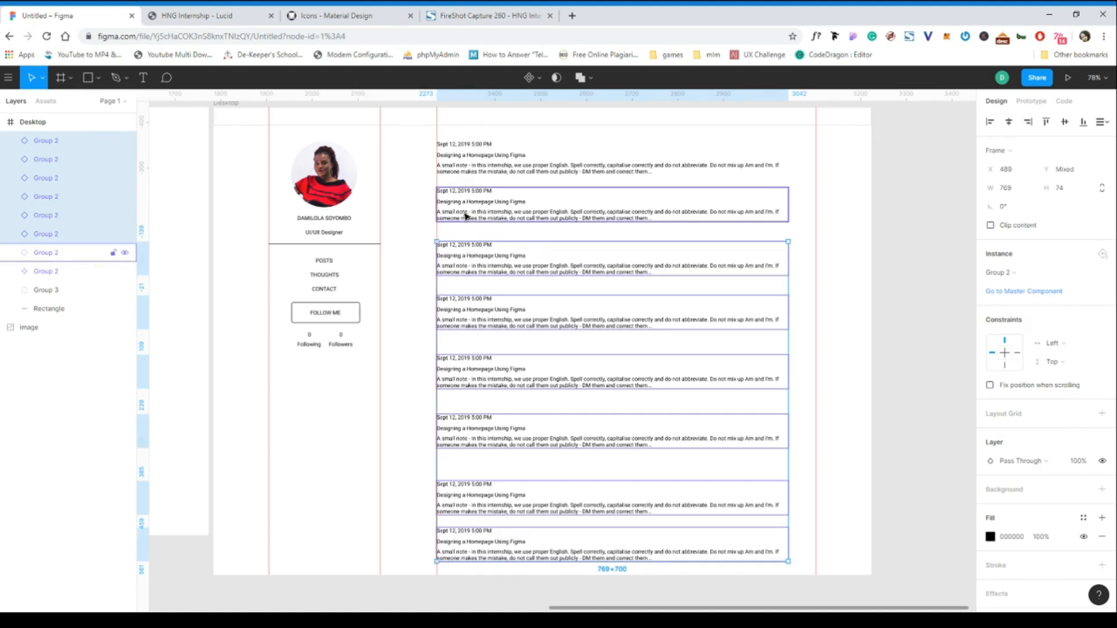
pyautogui.keyDown('shift'); pyautogui.click(468, 217); pyautogui.keyUp('shift')
pyautogui.keyDown('shift'); pyautogui.click(469, 169); pyautogui.keyUp('shift')
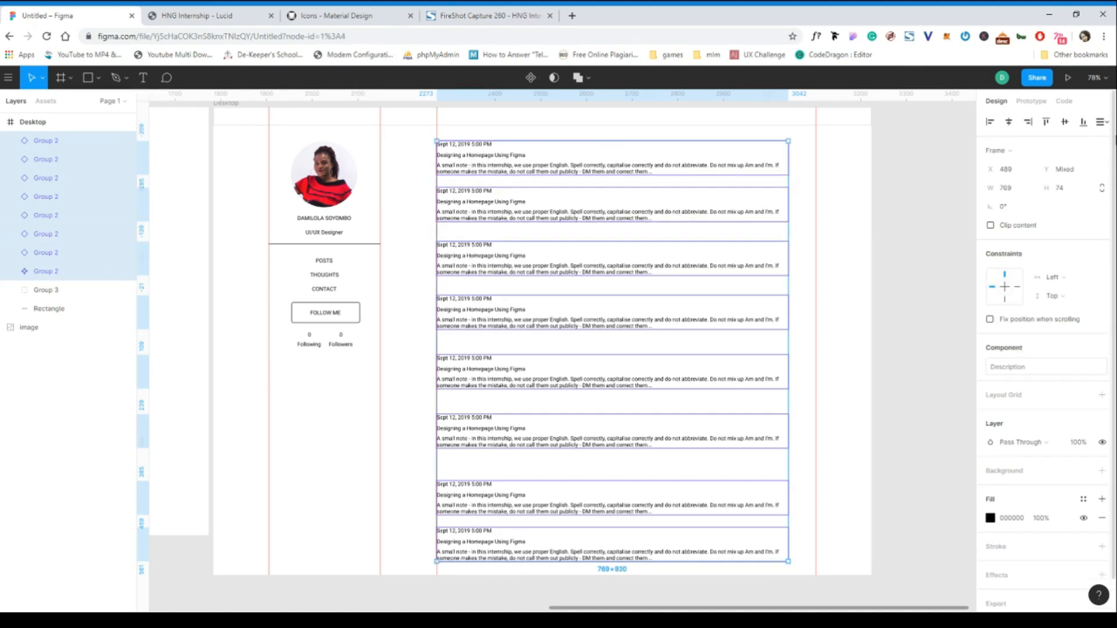
pyautogui.click(1108, 126)
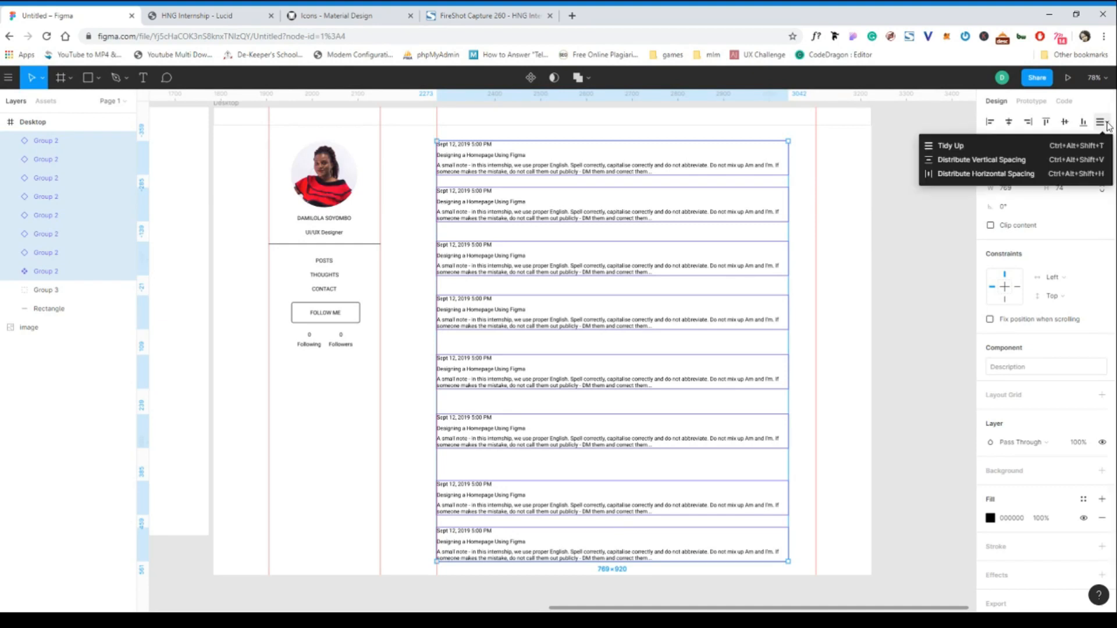
pyautogui.click(978, 163)
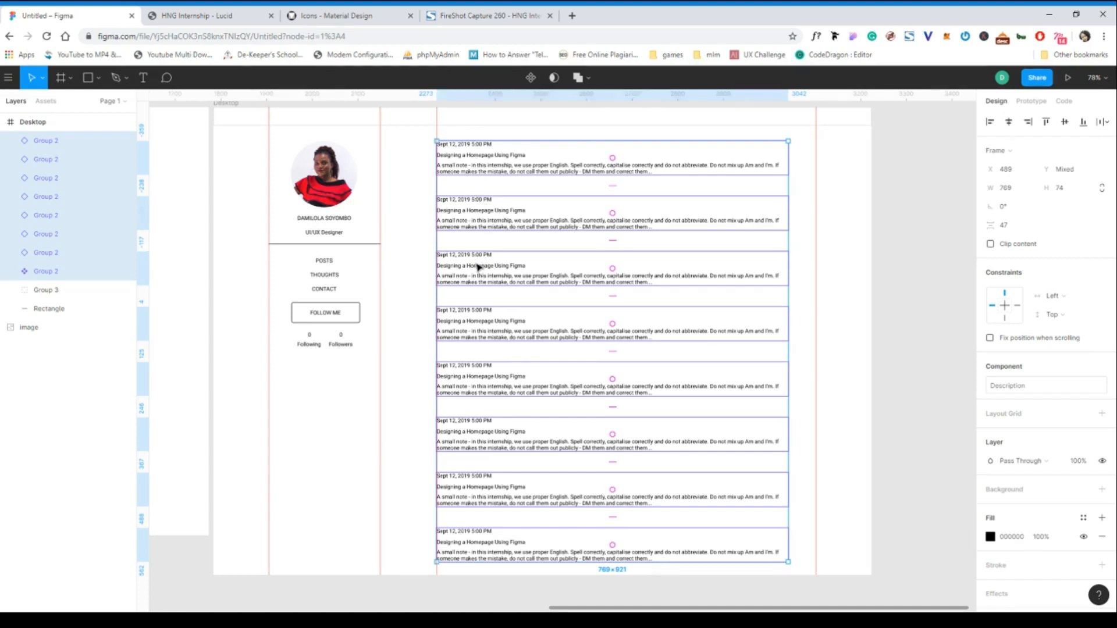
# - Deselect the posts, check the evenly spaced feed, and switch to the Lucid blog
pyautogui.click(885, 185)
pyautogui.scroll(1, 551, 184)
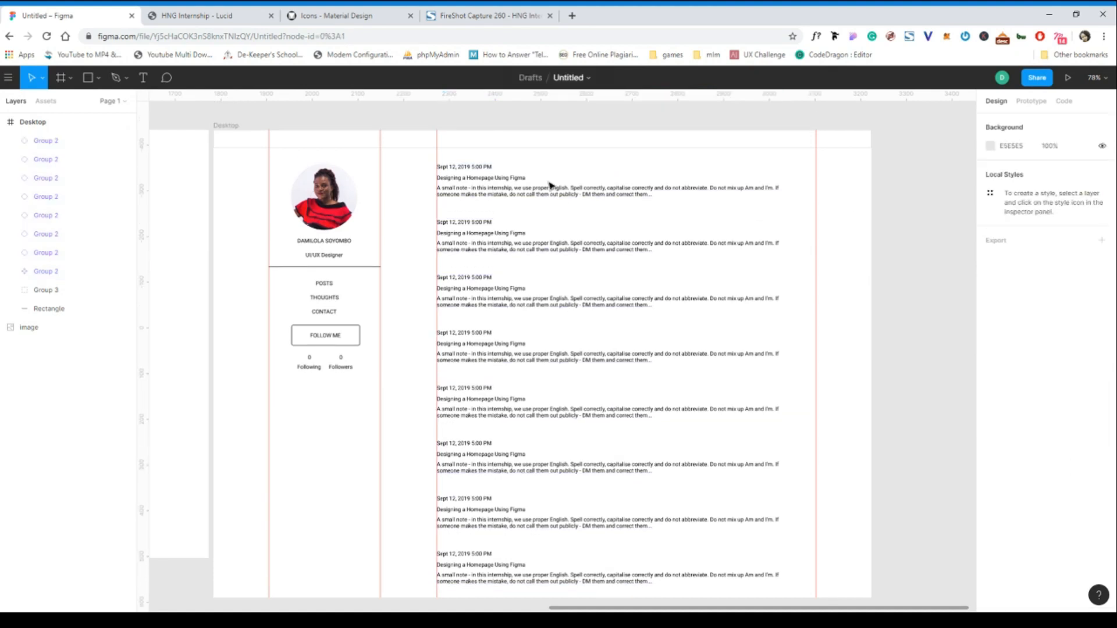
pyautogui.scroll(-1, 550, 185)
pyautogui.hscroll(-1, 551, 186)
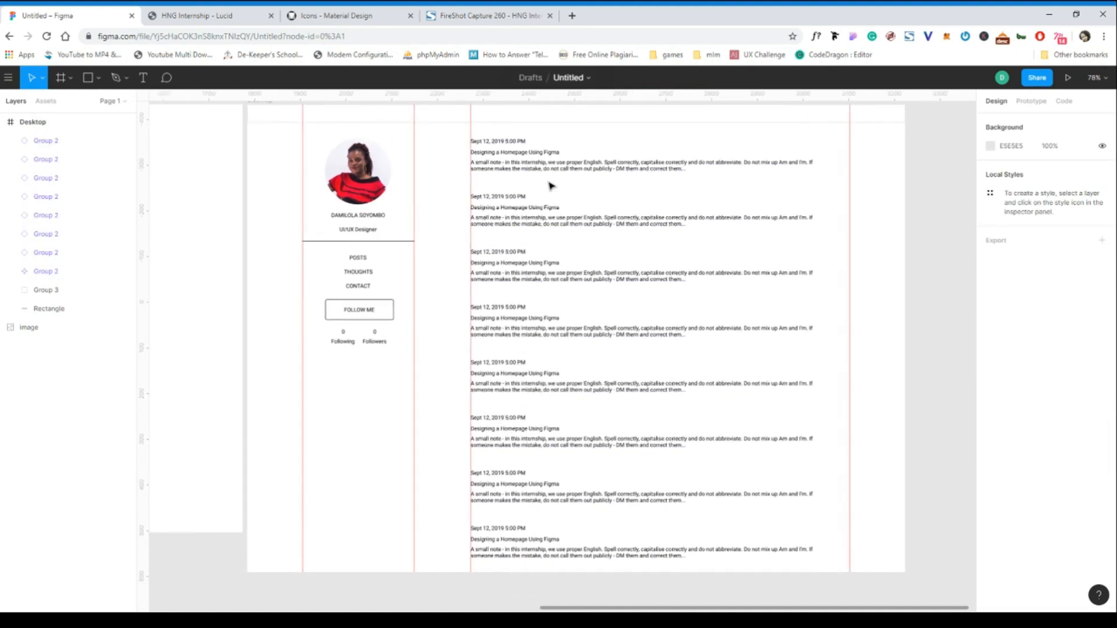
pyautogui.scroll(2, 551, 185)
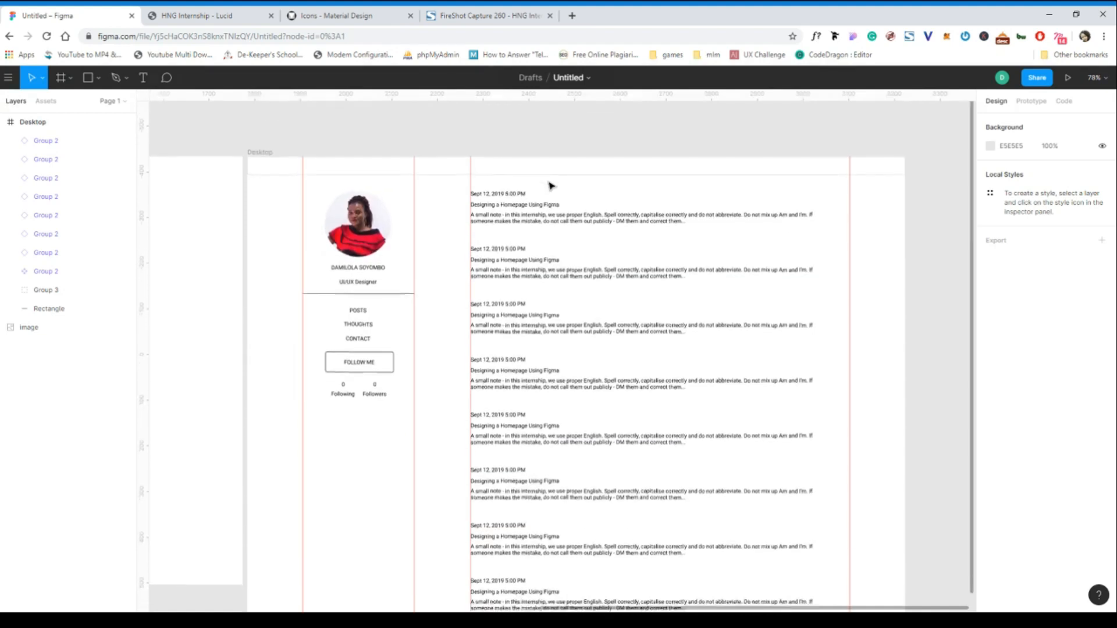
pyautogui.scroll(-1, 551, 186)
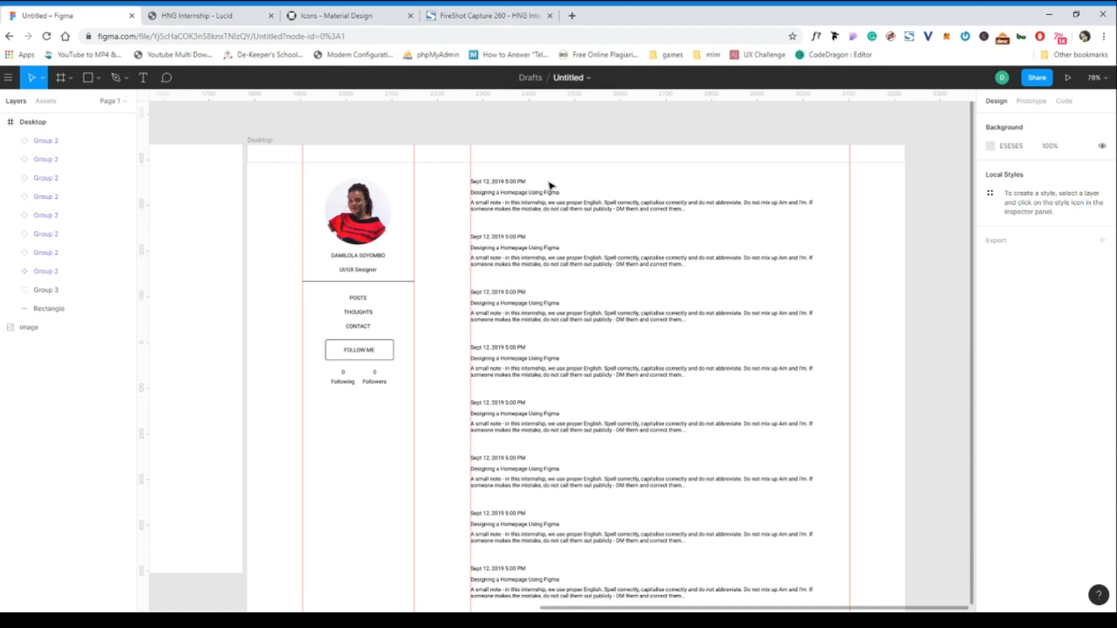
pyautogui.click(204, 15)
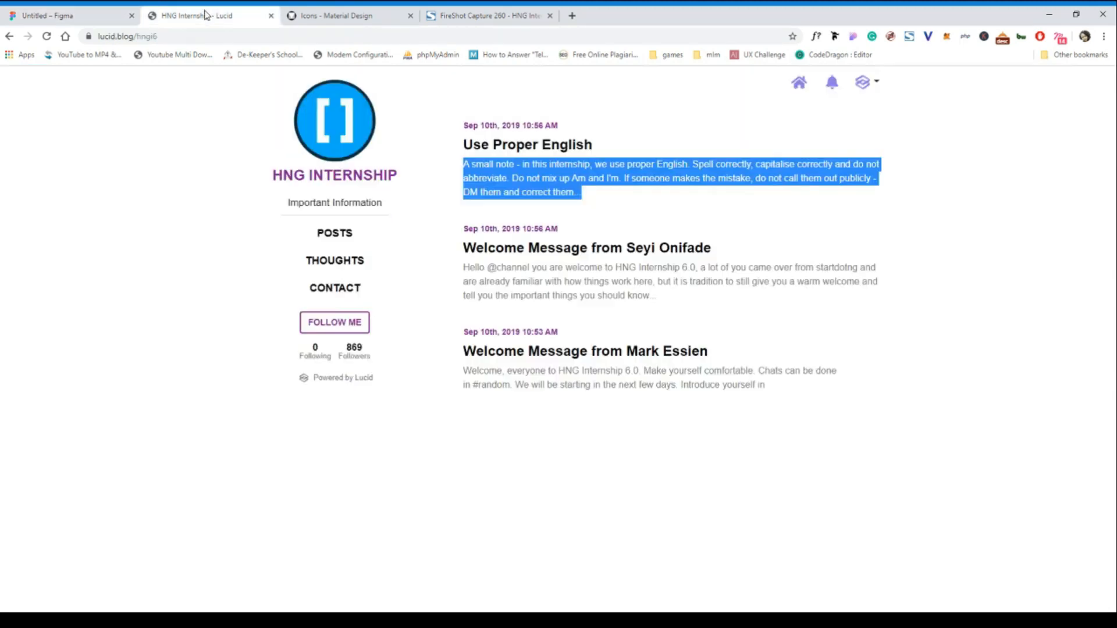
# - Clear the text selection on the Lucid blog page, then return to Figma
pyautogui.click(222, 224)
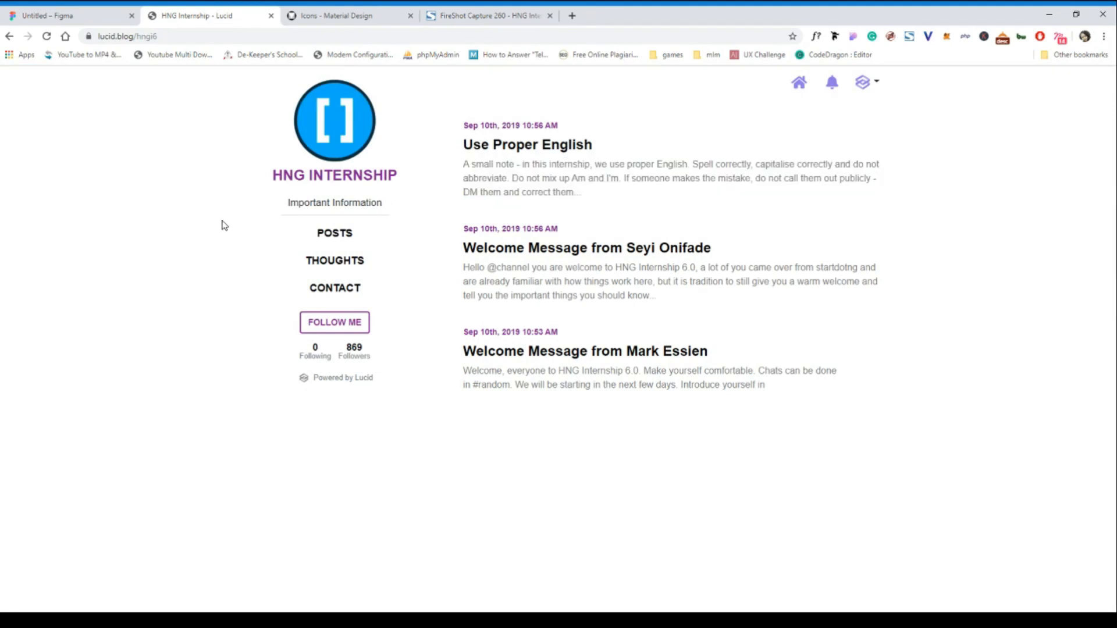
pyautogui.click(96, 20)
pyautogui.hscroll(2, 368, 134)
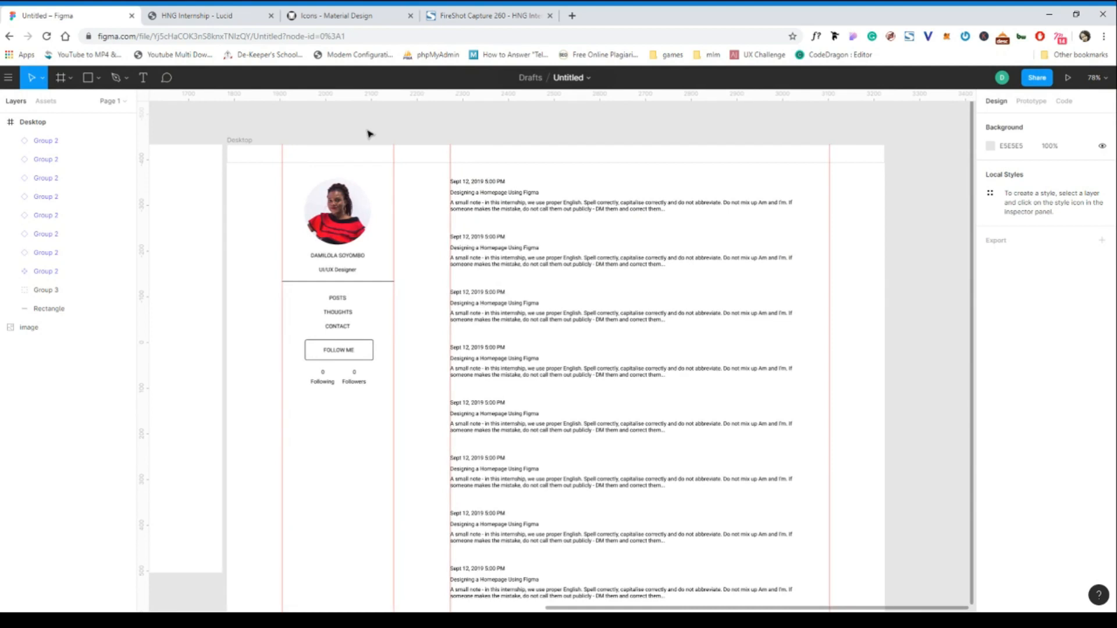
pyautogui.scroll(-2, 368, 134)
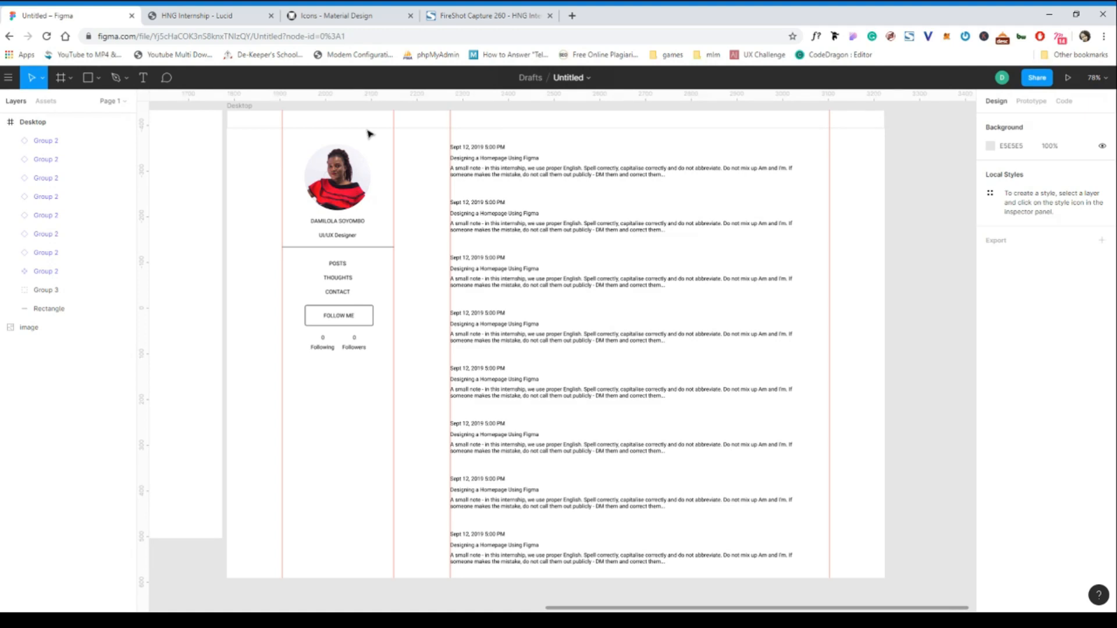
pyautogui.click(376, 23)
pyautogui.click(213, 21)
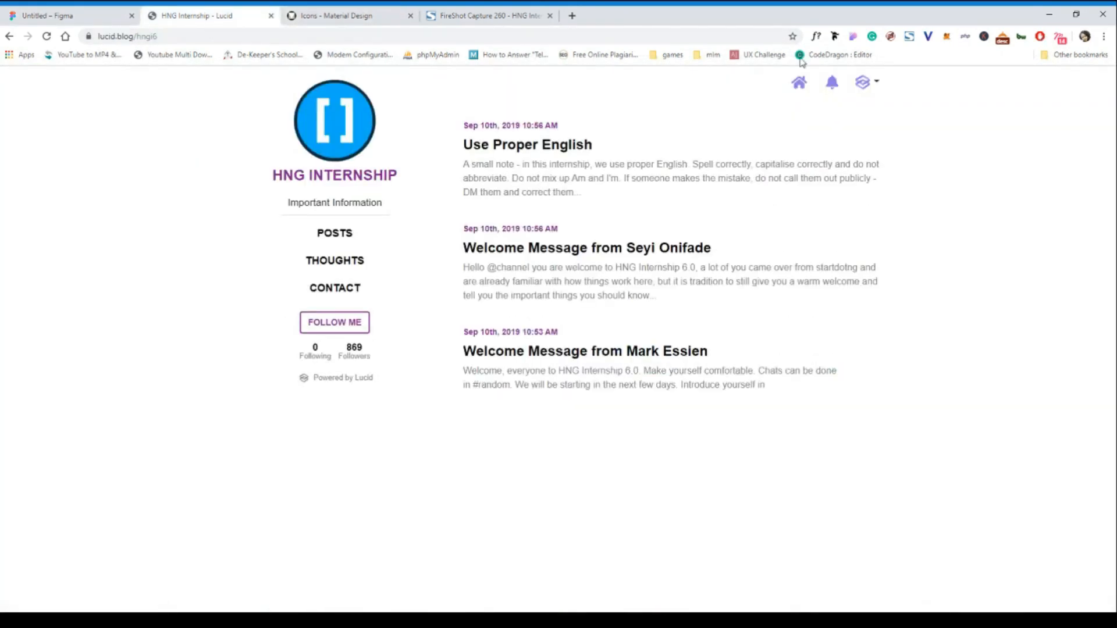
pyautogui.click(71, 16)
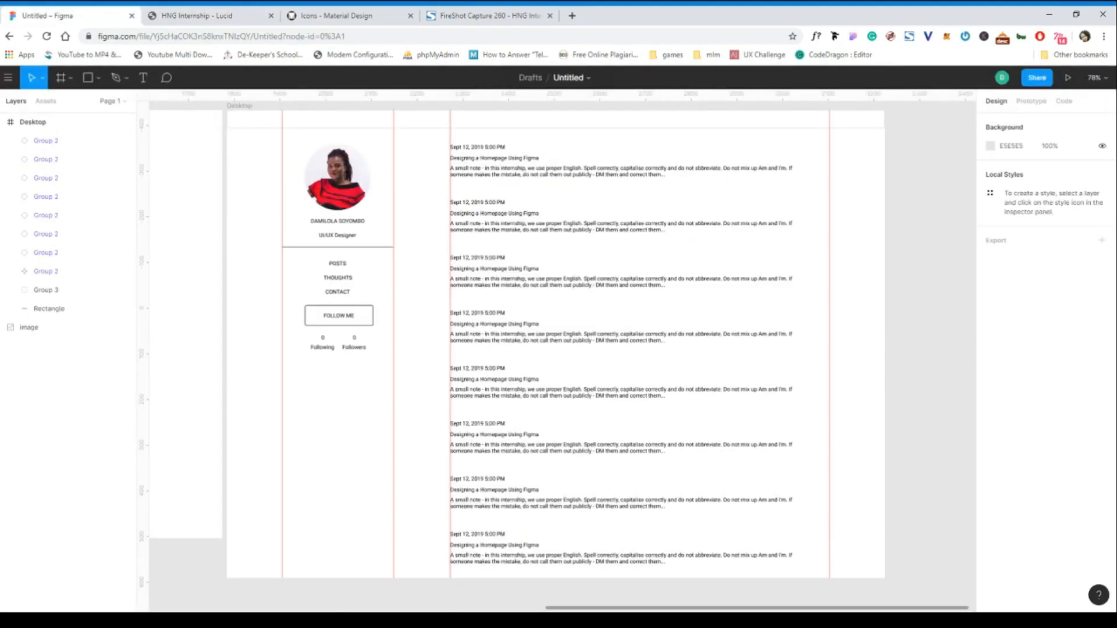